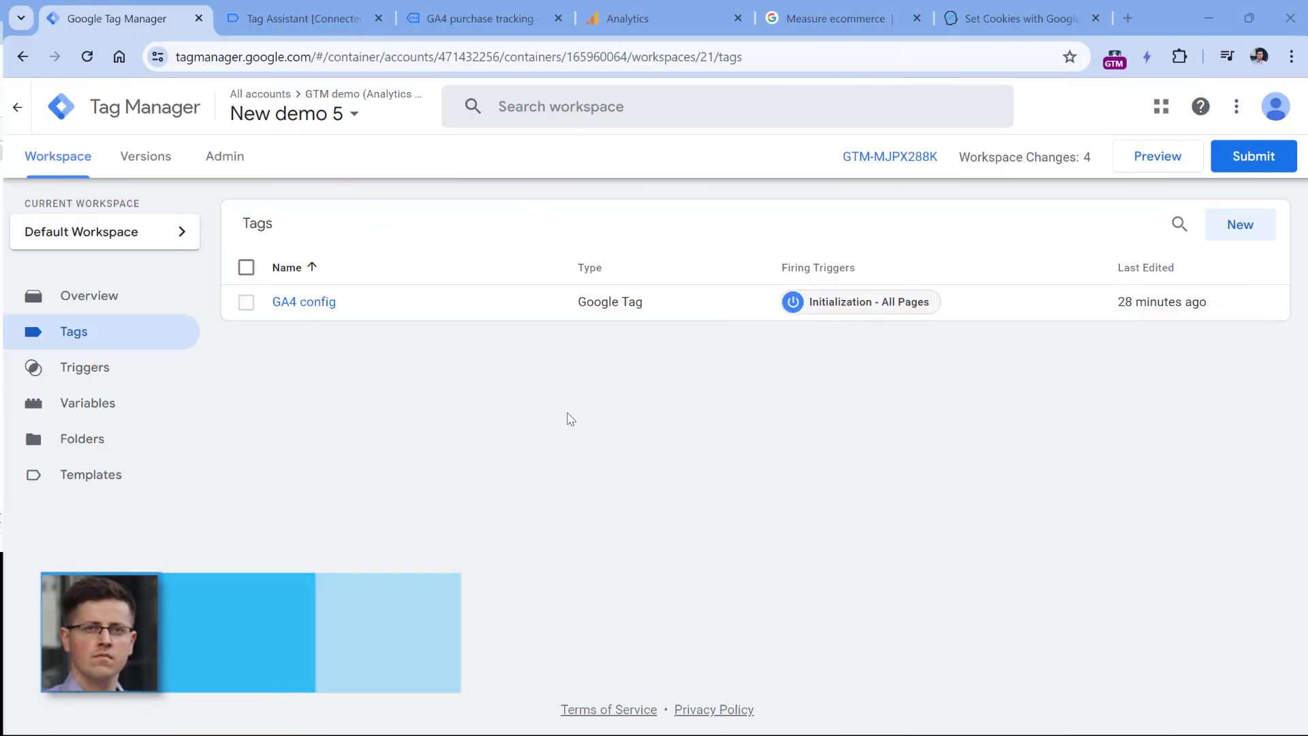
Check the GA4 config tag's setup and make a test purchase of the green T-shirt on the GTM demo site.
{"action": "left_click", "coordinate": [306, 310]}
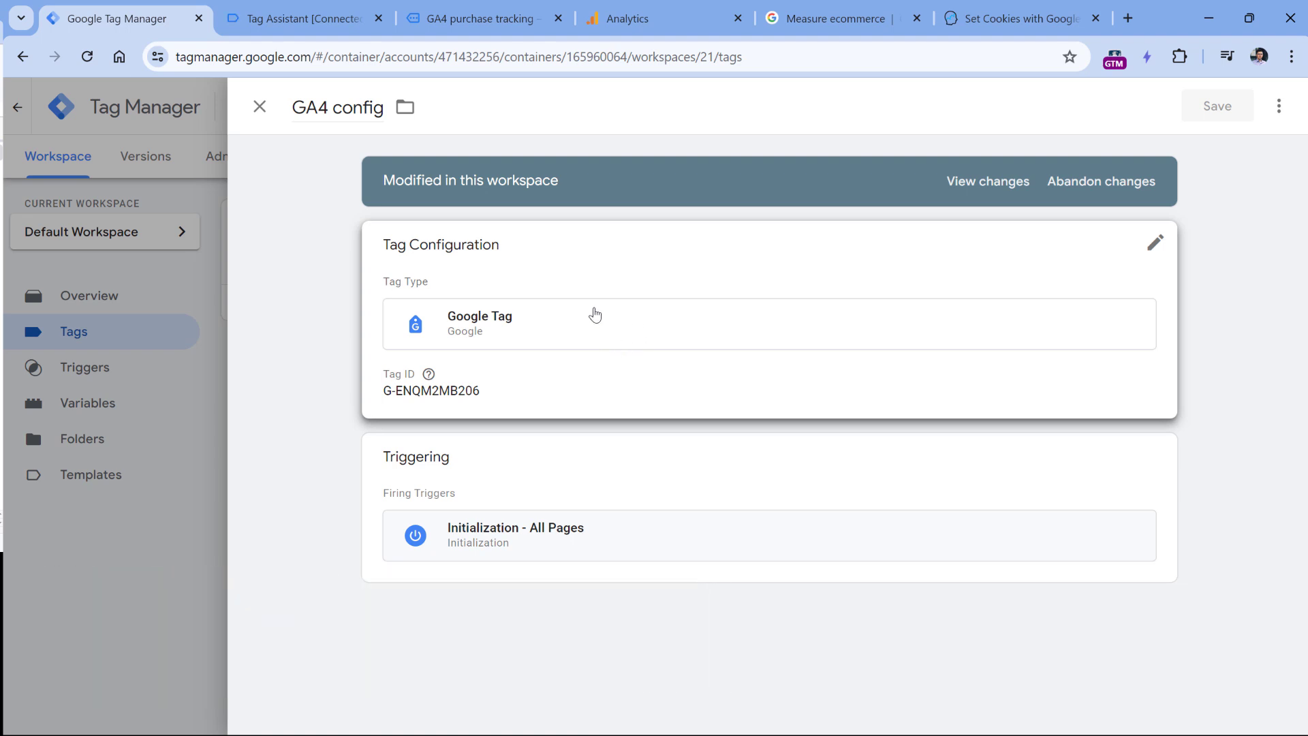
{"action": "key", "text": "Escape"}
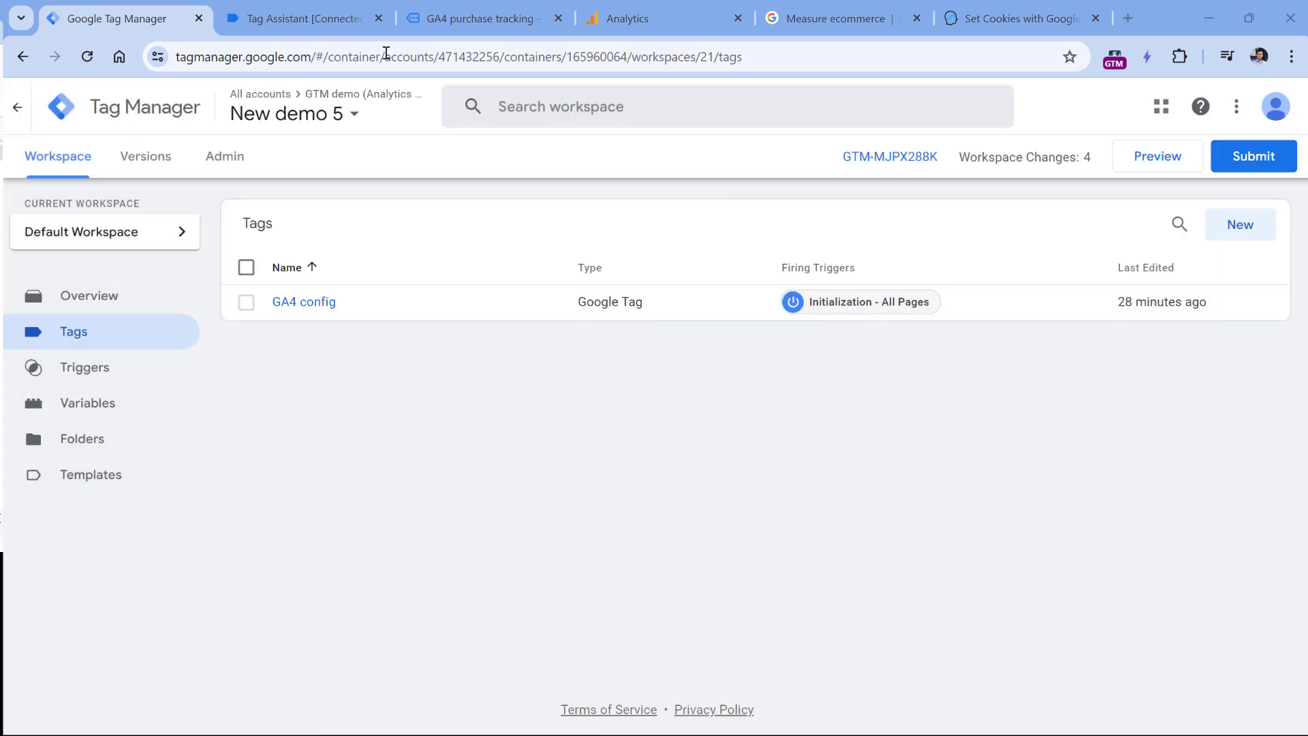
{"action": "left_click", "coordinate": [479, 20]}
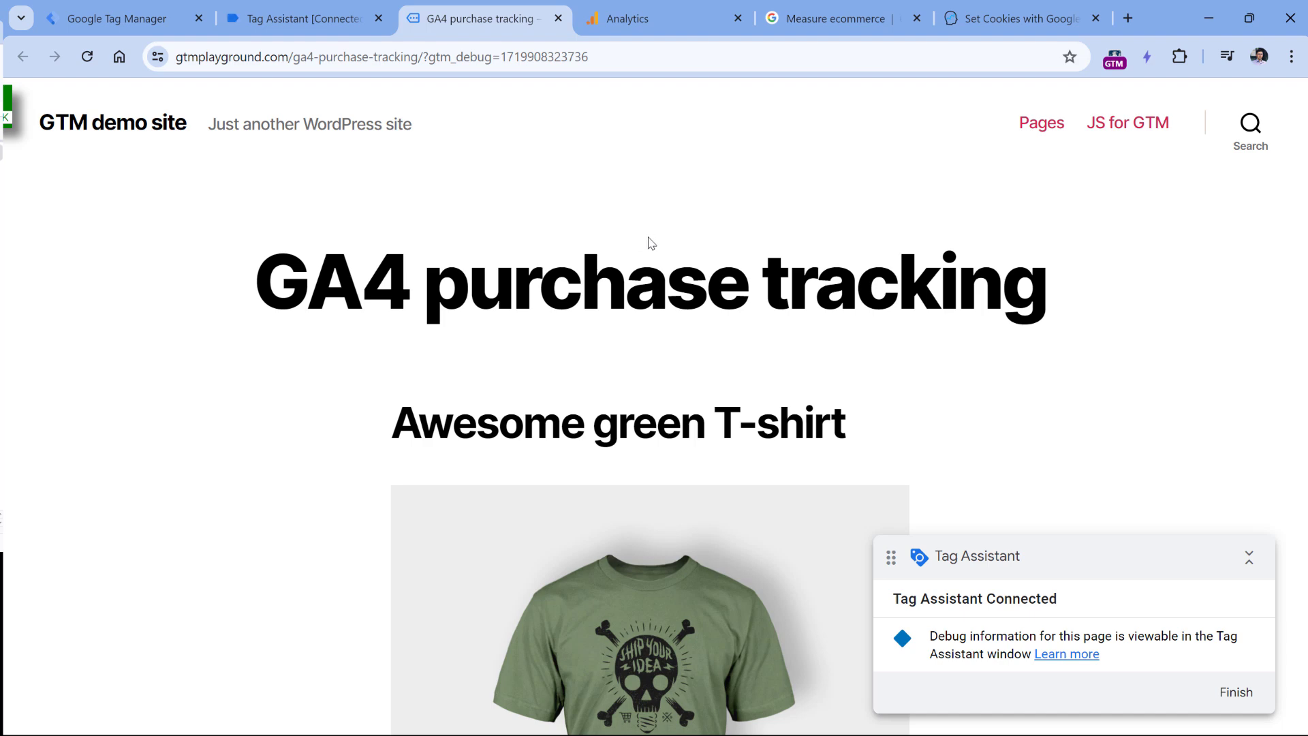
{"action": "scroll", "coordinate": [656, 237], "scroll_direction": "down", "scroll_amount": 8}
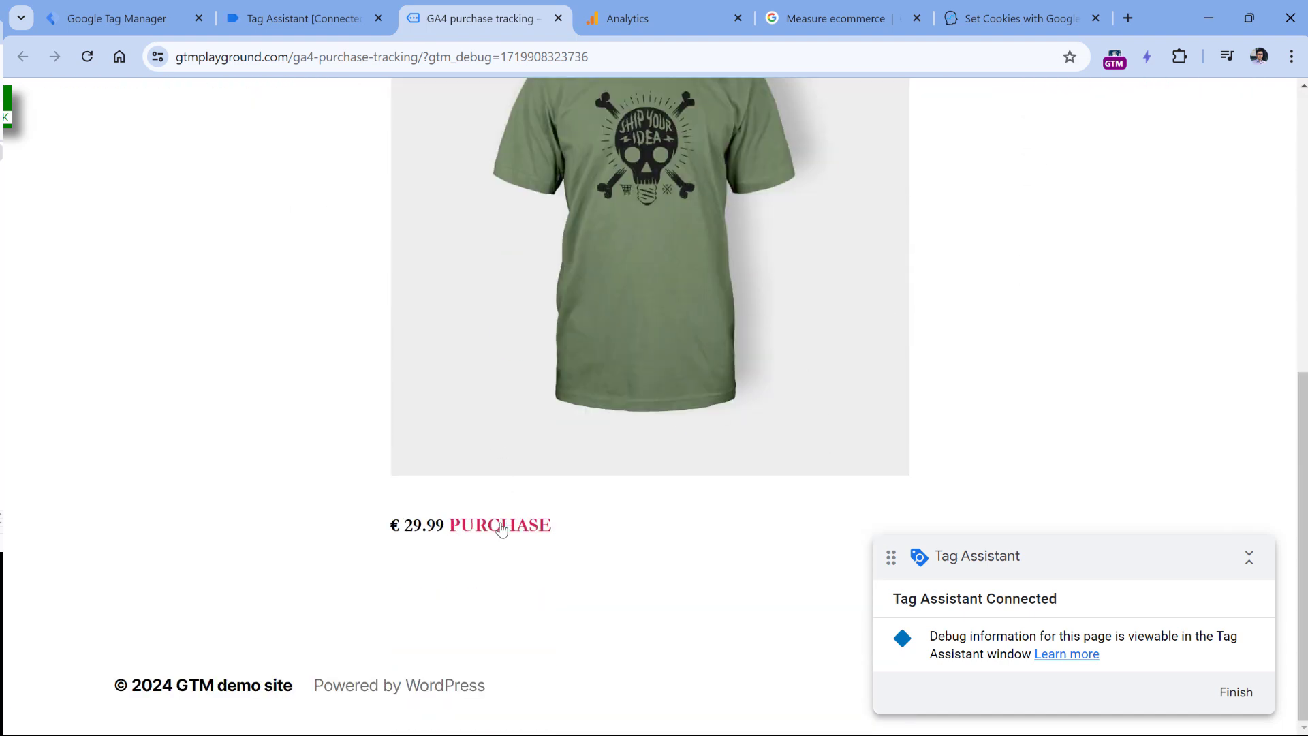
{"action": "left_click", "coordinate": [499, 526]}
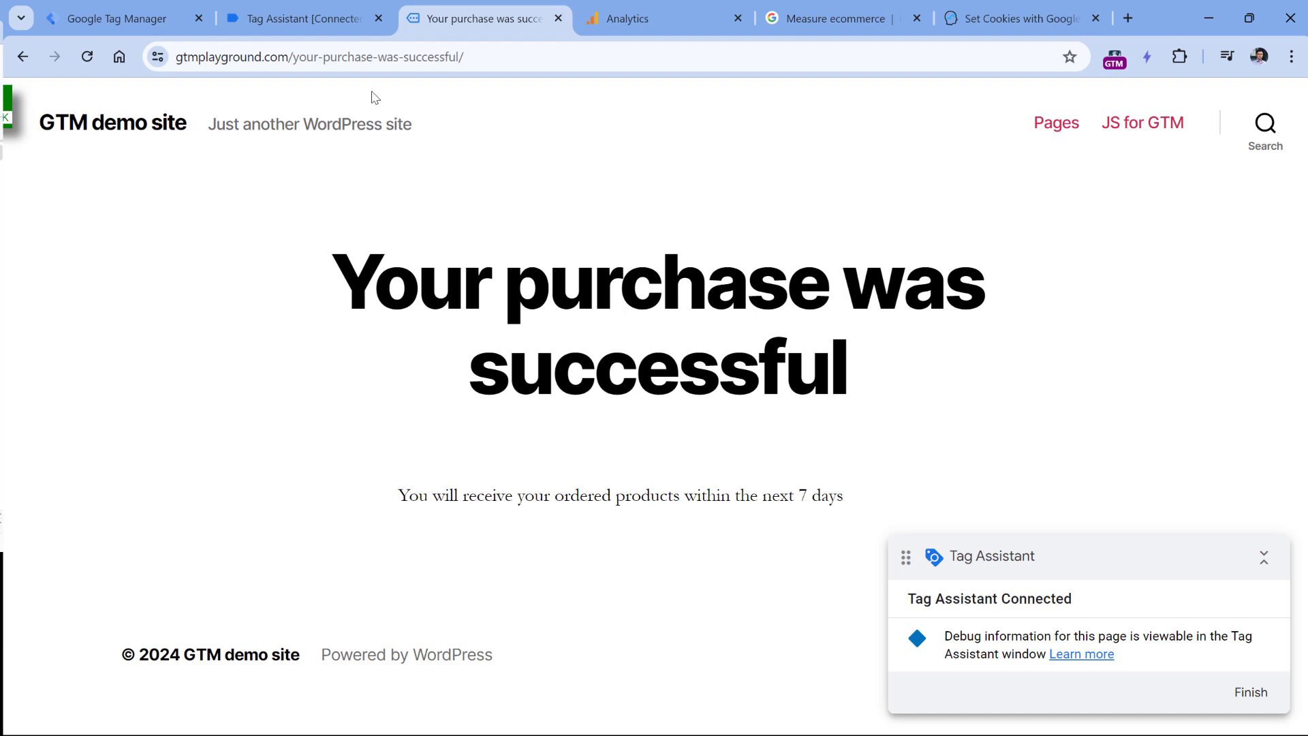
Switch to Tag Assistant and expand the dataLayer.push call of the purchase event on the purchase success page.
{"action": "left_click", "coordinate": [310, 24]}
{"action": "left_click", "coordinate": [653, 414]}
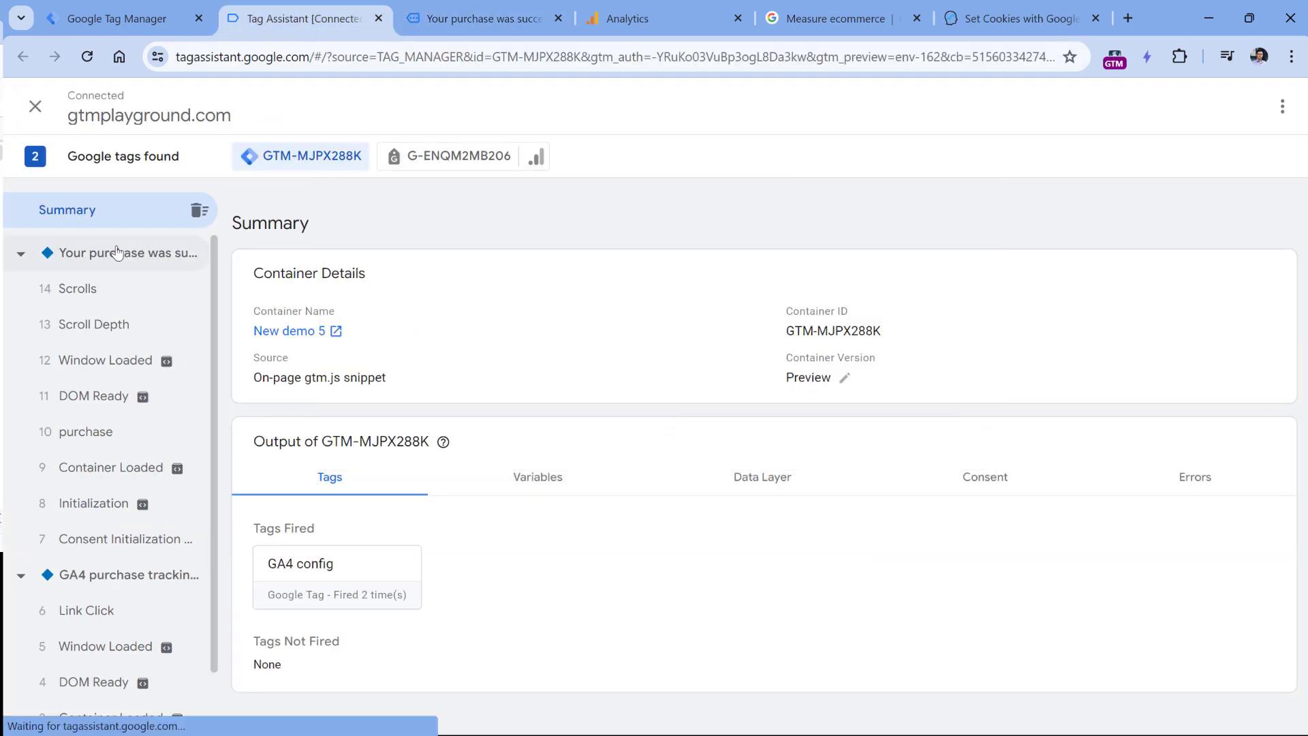
{"action": "left_click", "coordinate": [94, 439]}
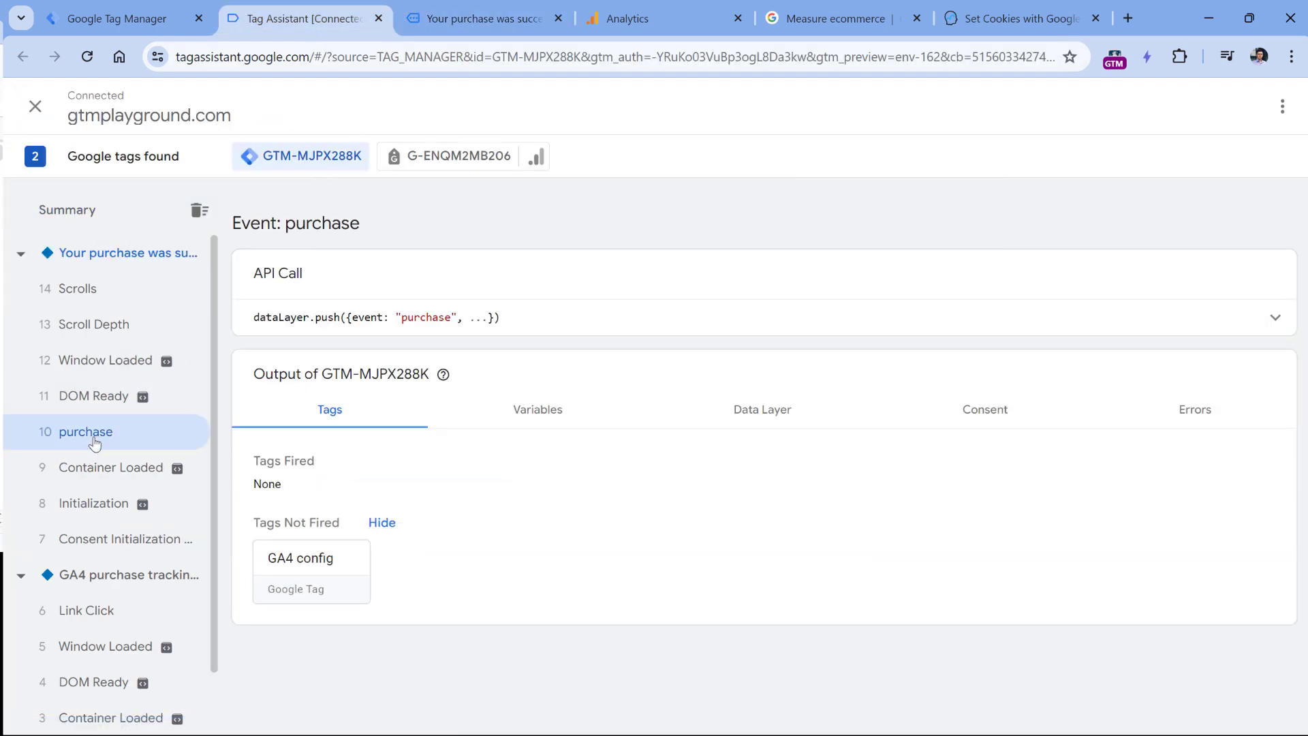
{"action": "left_click", "coordinate": [538, 318]}
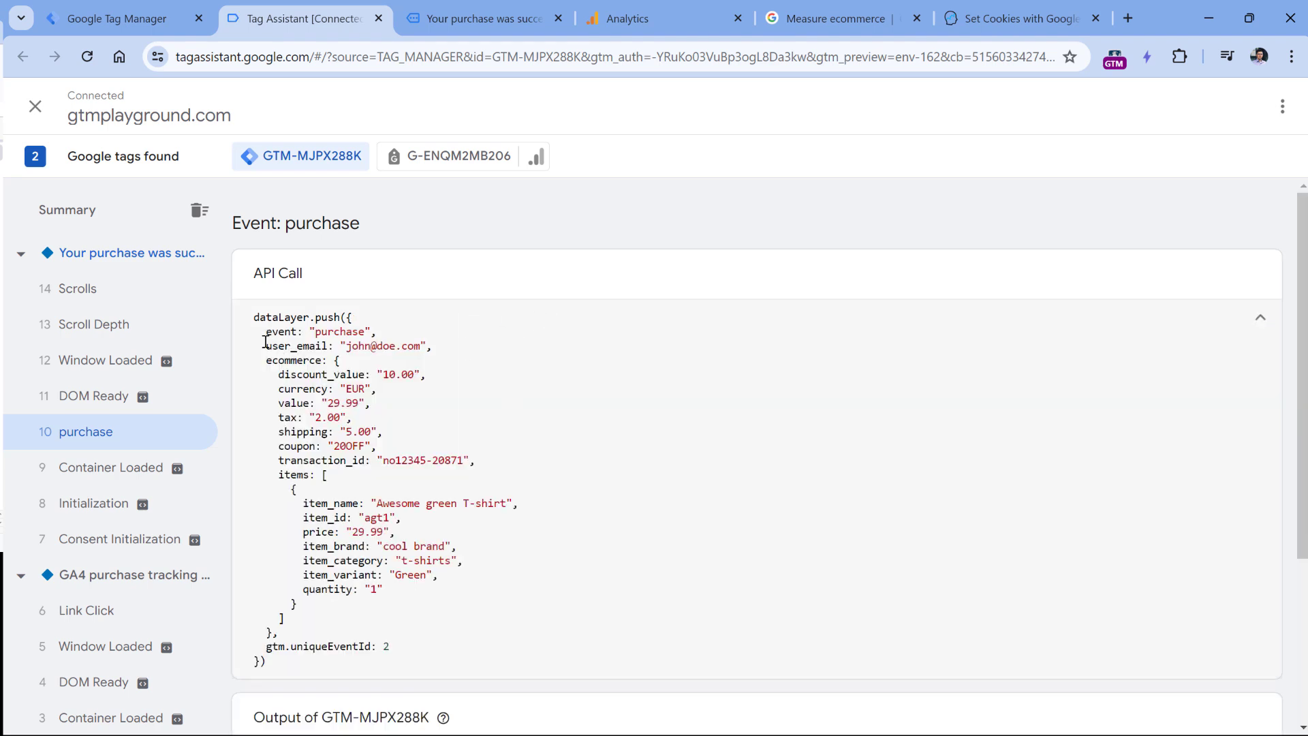
{"action": "scroll", "coordinate": [270, 327], "scroll_direction": "down", "scroll_amount": 1}
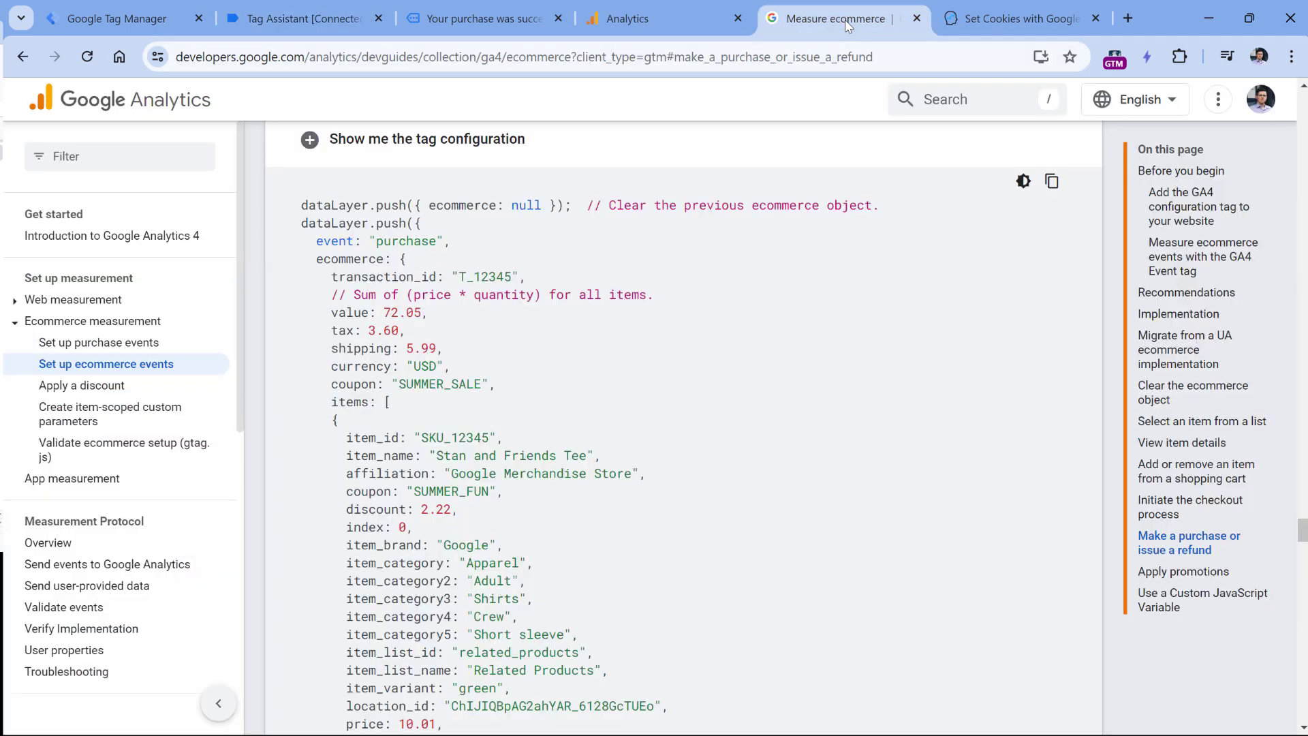
Examine the sample purchase dataLayer code in the Google Analytics ecommerce developer guide, including its ecommerce and item-level parameters.
{"action": "left_click", "coordinate": [781, 19]}
{"action": "scroll", "coordinate": [593, 327], "scroll_direction": "up", "scroll_amount": 1}
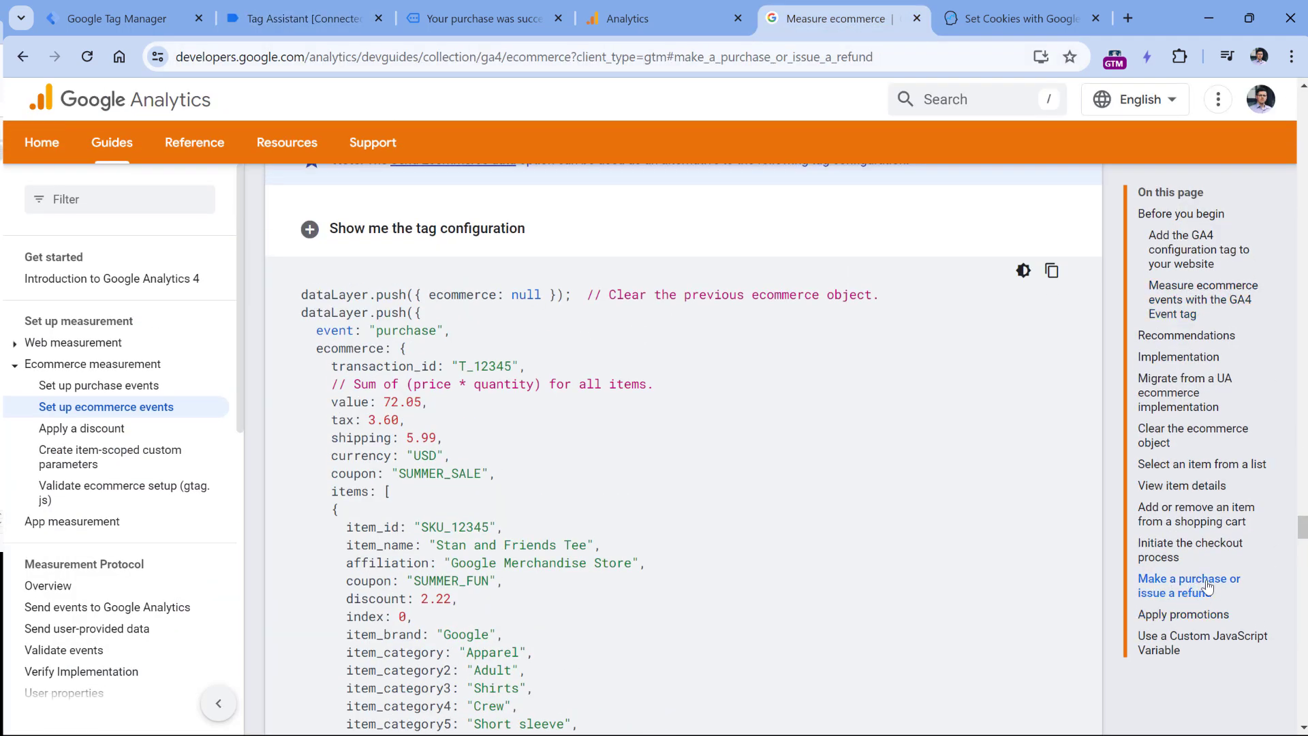
{"action": "scroll", "coordinate": [682, 463], "scroll_direction": "down", "scroll_amount": 4}
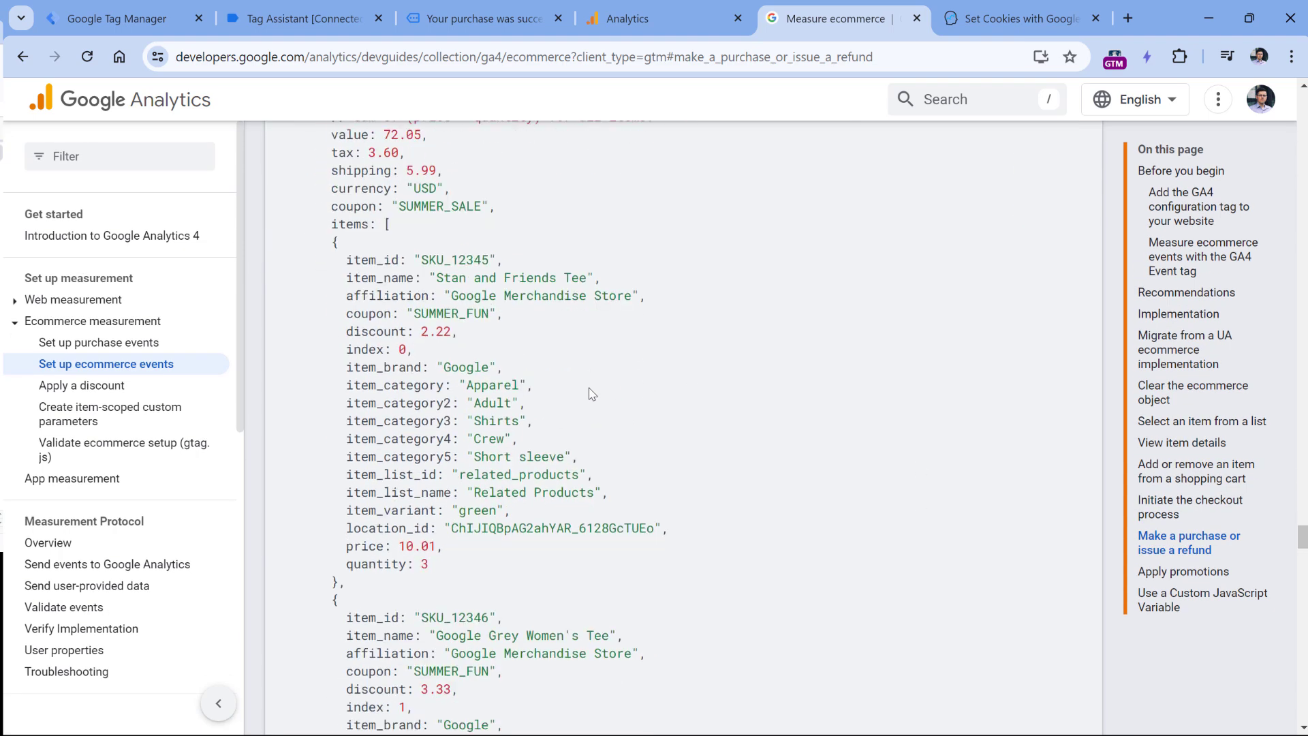
{"action": "scroll", "coordinate": [592, 394], "scroll_direction": "up", "scroll_amount": 4}
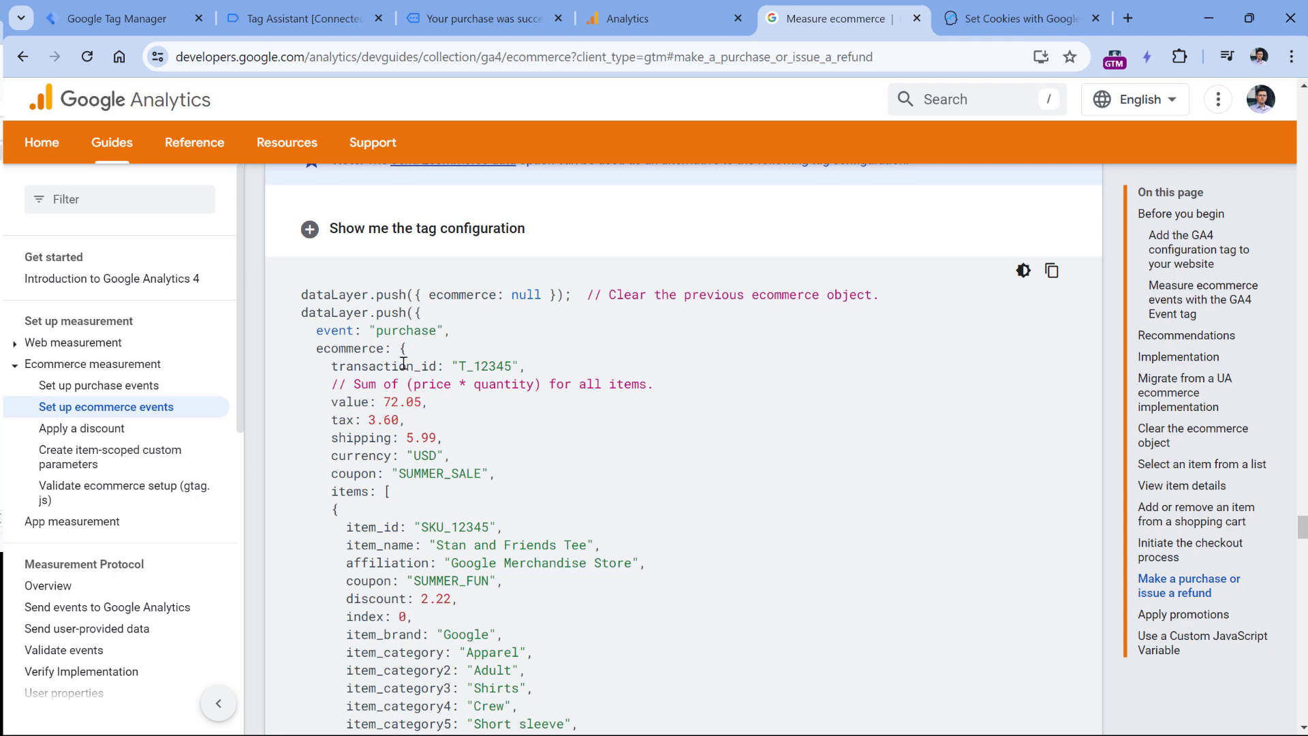
{"action": "scroll", "coordinate": [451, 402], "scroll_direction": "down", "scroll_amount": 1}
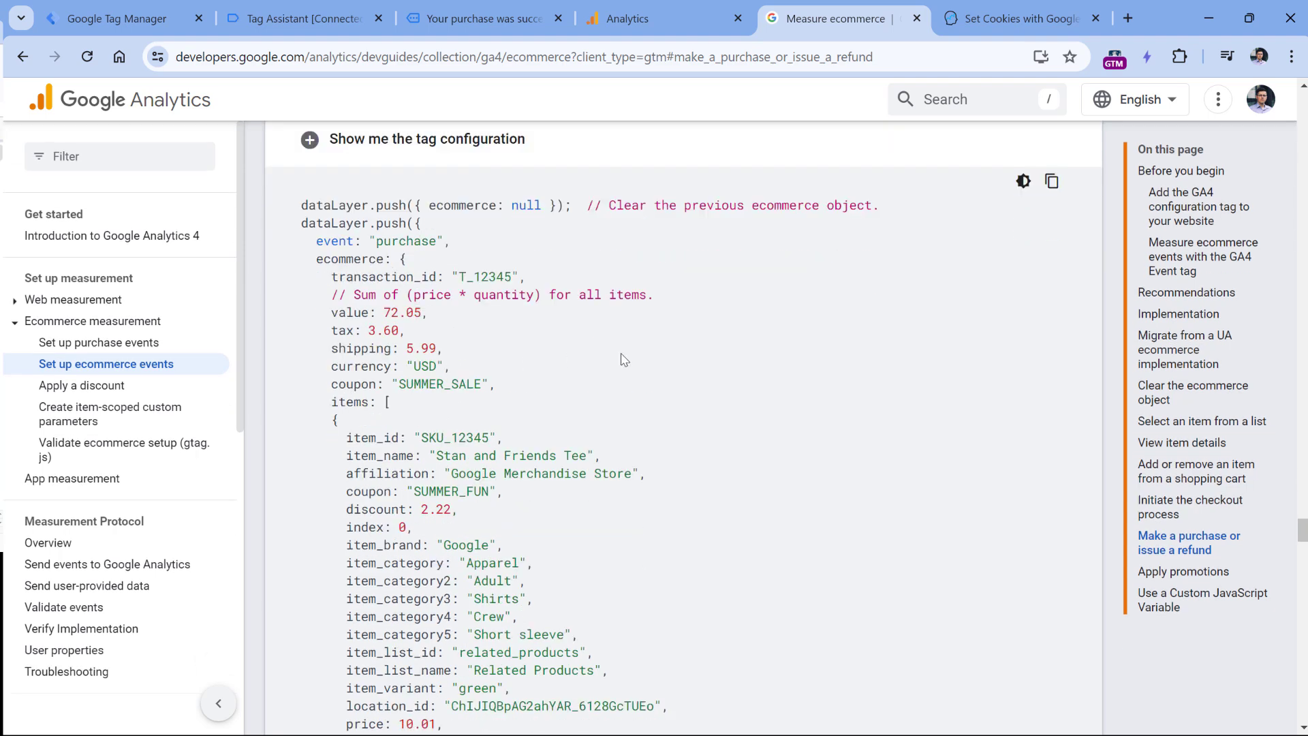
{"action": "scroll", "coordinate": [508, 531], "scroll_direction": "down", "scroll_amount": 2}
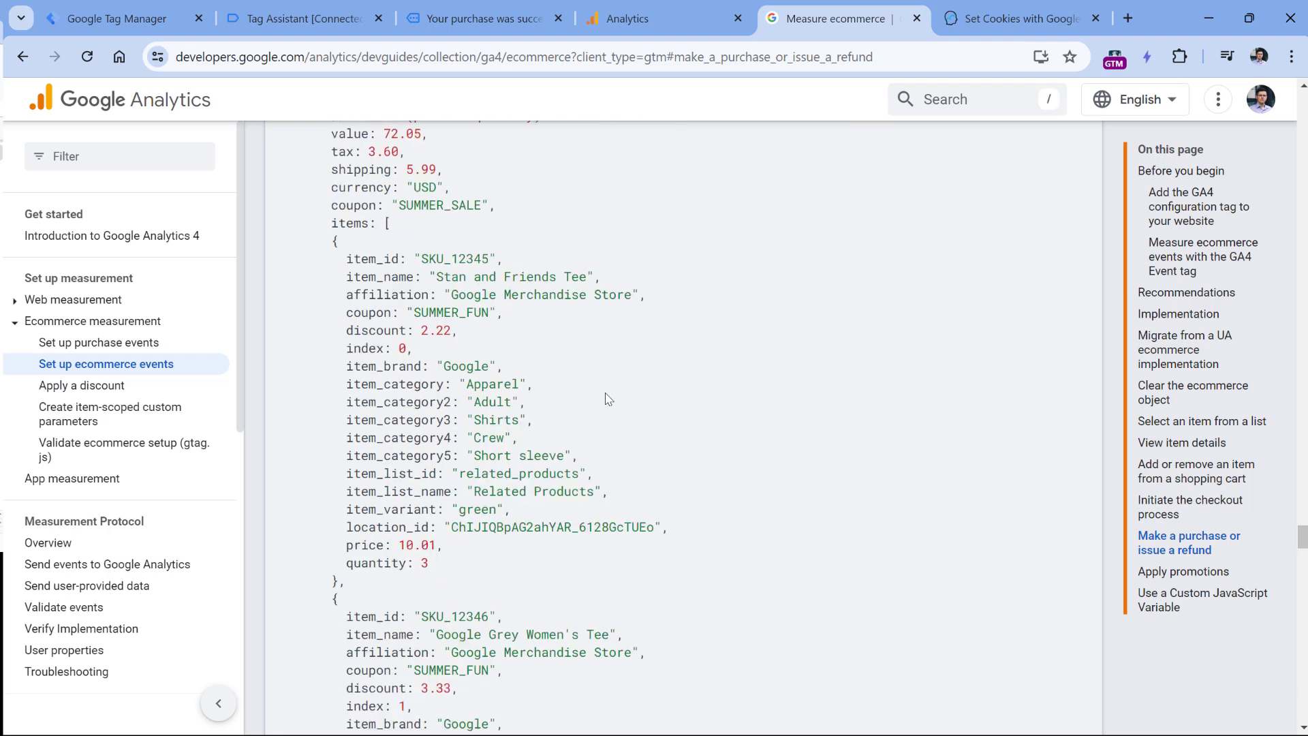
{"action": "left_click_drag", "start_coordinate": [420, 259], "coordinate": [489, 259]}
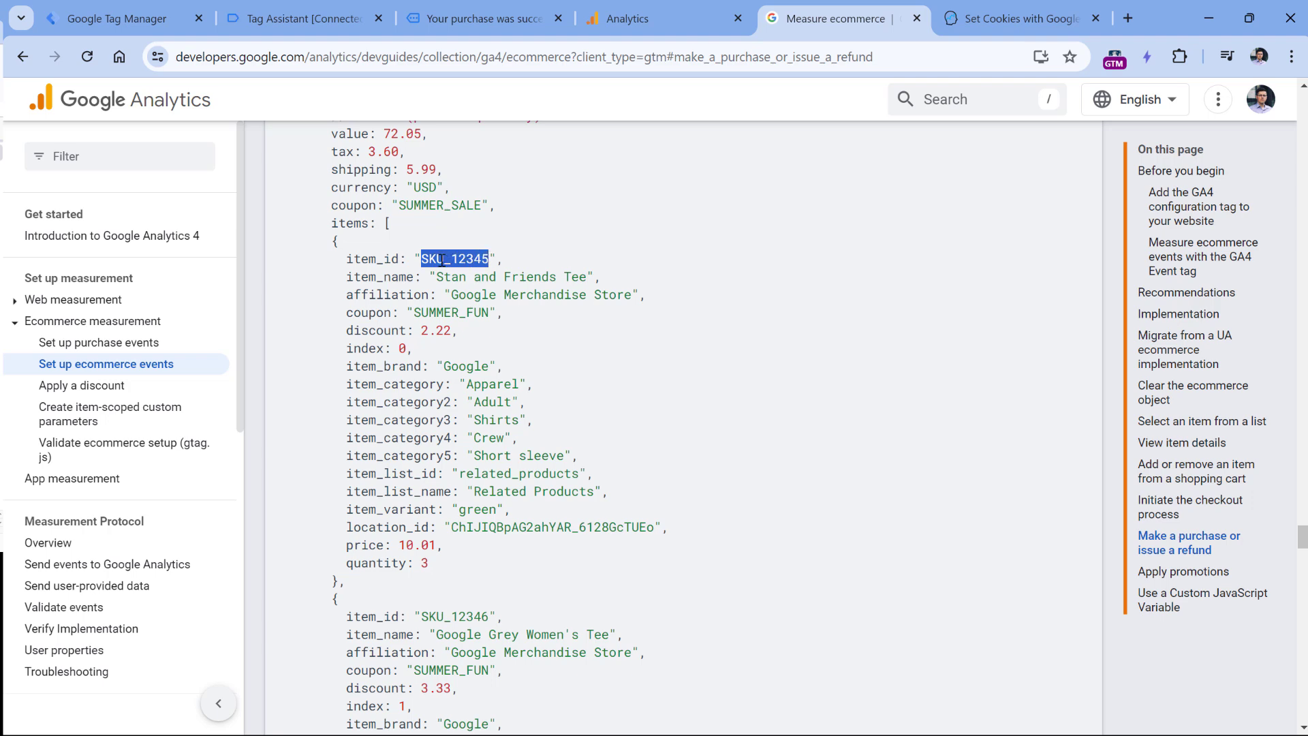
{"action": "scroll", "coordinate": [441, 259], "scroll_direction": "up", "scroll_amount": 4}
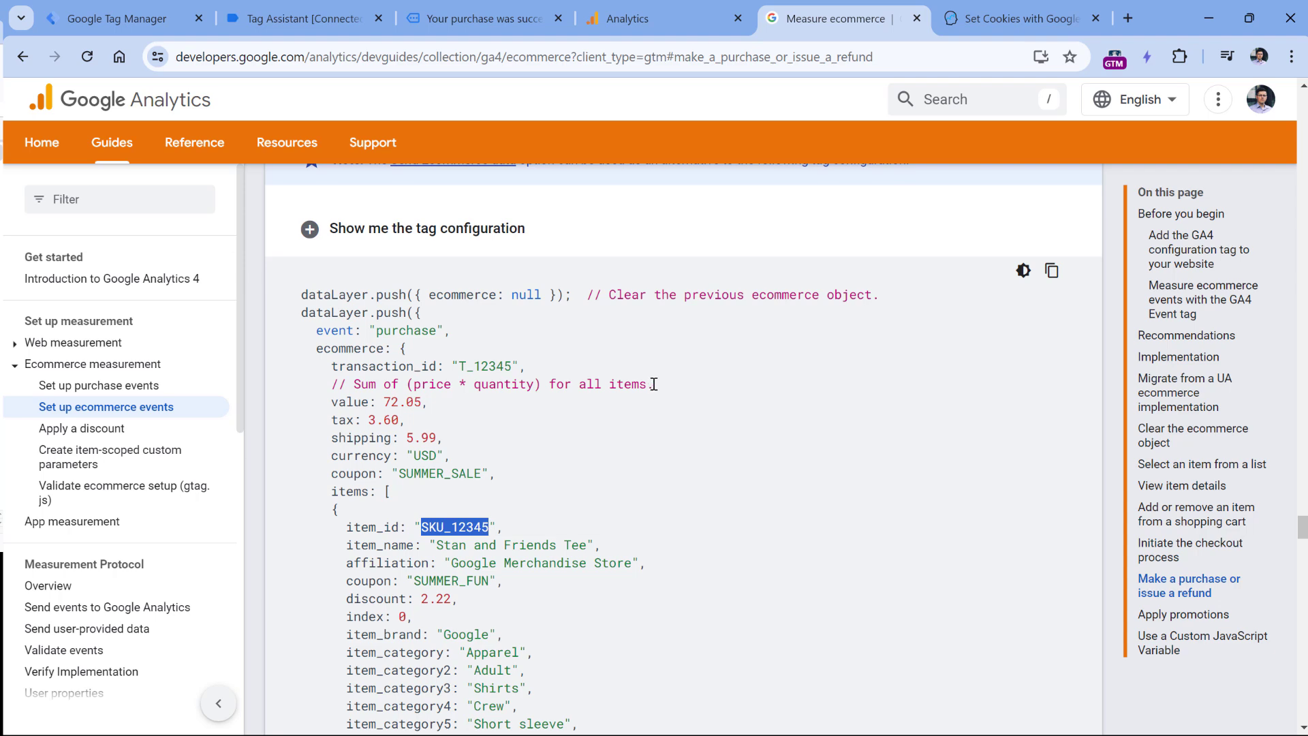
Return to Tag Assistant and examine the purchase event's name, ecommerce object and item parameters in the API call.
{"action": "left_click", "coordinate": [304, 19]}
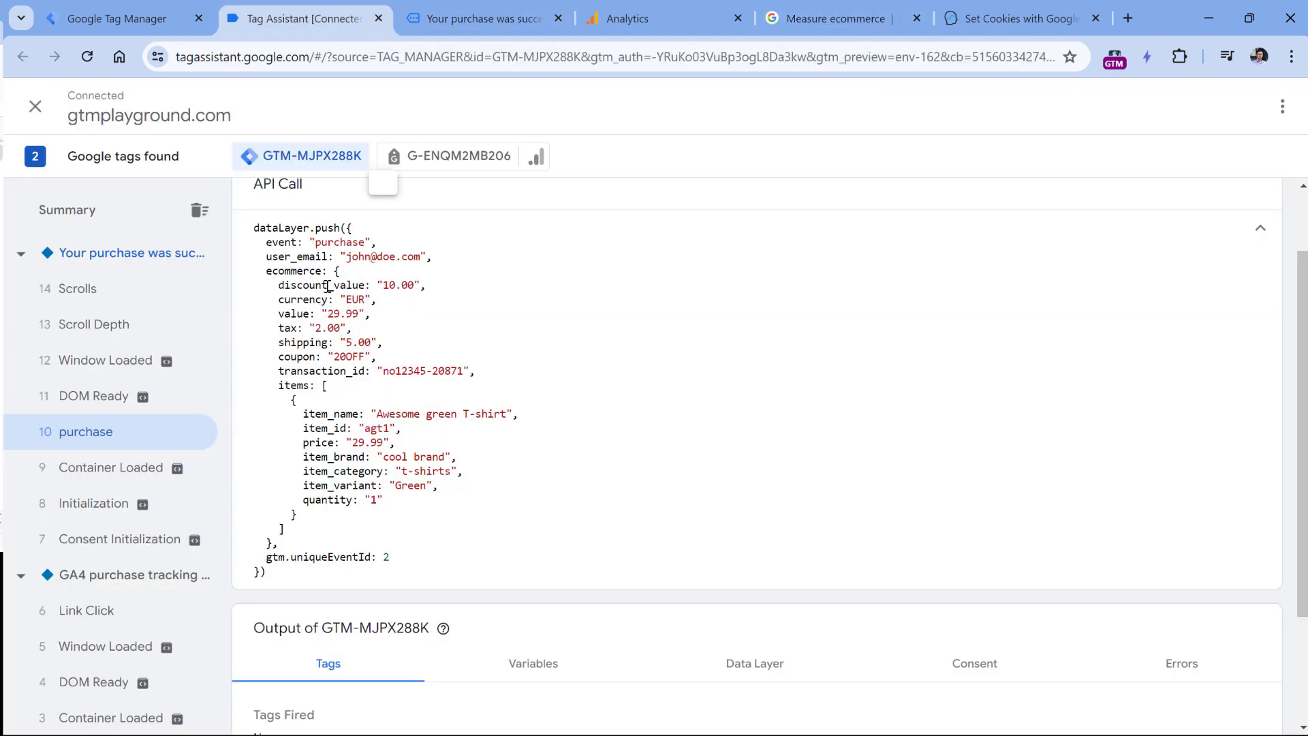
{"action": "left_click_drag", "start_coordinate": [247, 228], "coordinate": [298, 539]}
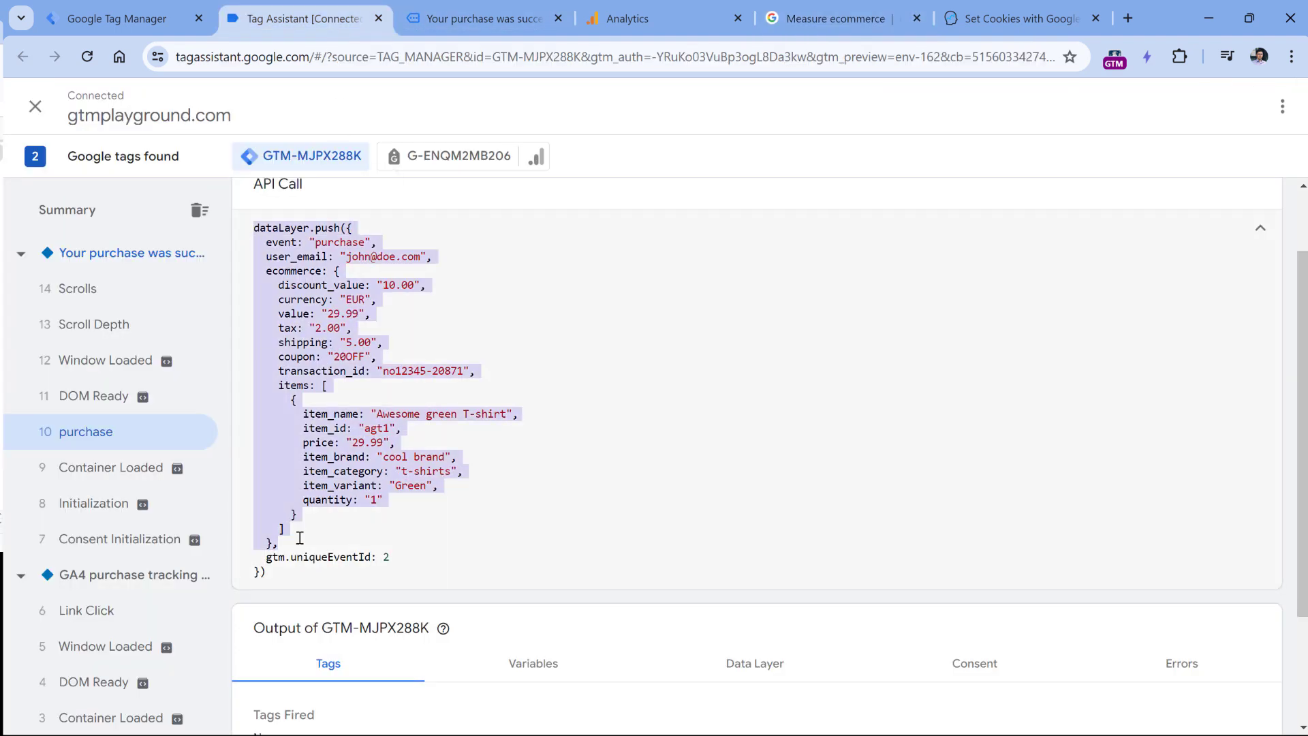
{"action": "left_click", "coordinate": [296, 400]}
{"action": "double_click", "coordinate": [332, 243]}
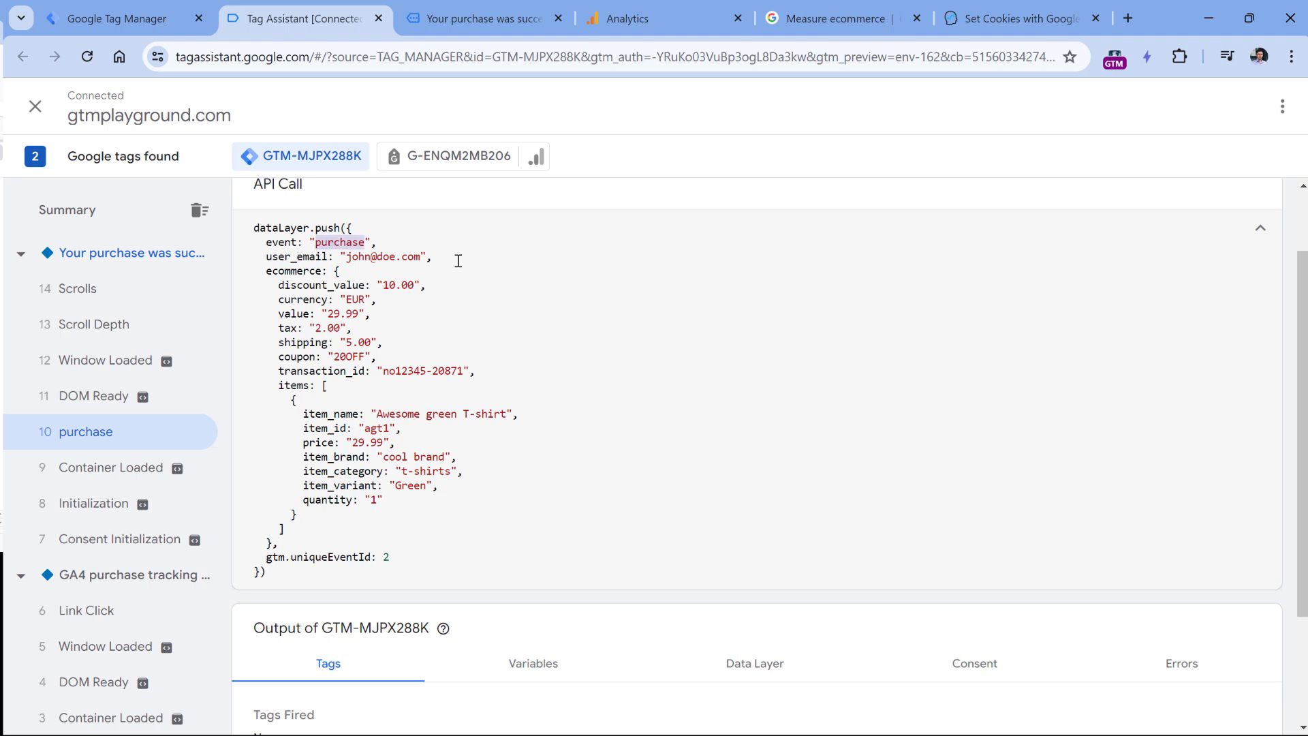
{"action": "double_click", "coordinate": [281, 271]}
{"action": "left_click", "coordinate": [387, 301]}
{"action": "left_click_drag", "start_coordinate": [279, 302], "coordinate": [335, 531]}
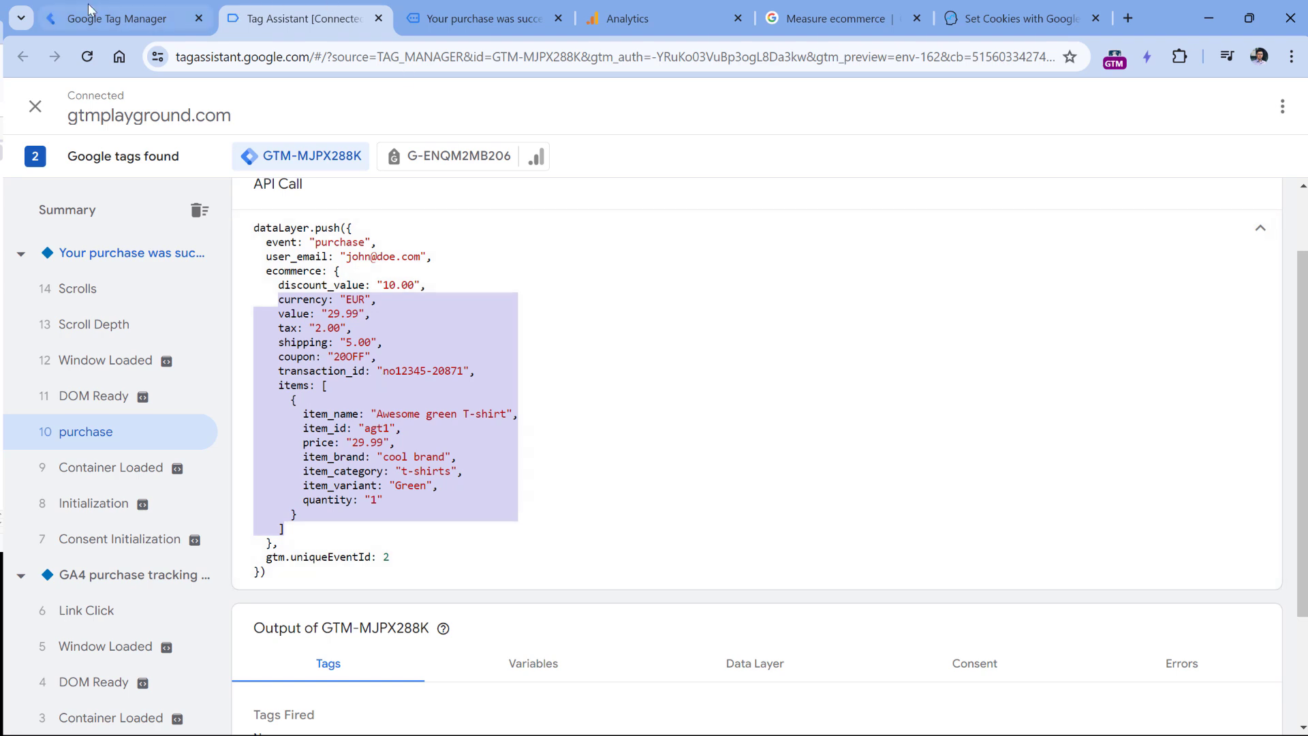
Switch to Google Tag Manager and start a new trigger of the Custom Event type.
{"action": "left_click", "coordinate": [128, 19]}
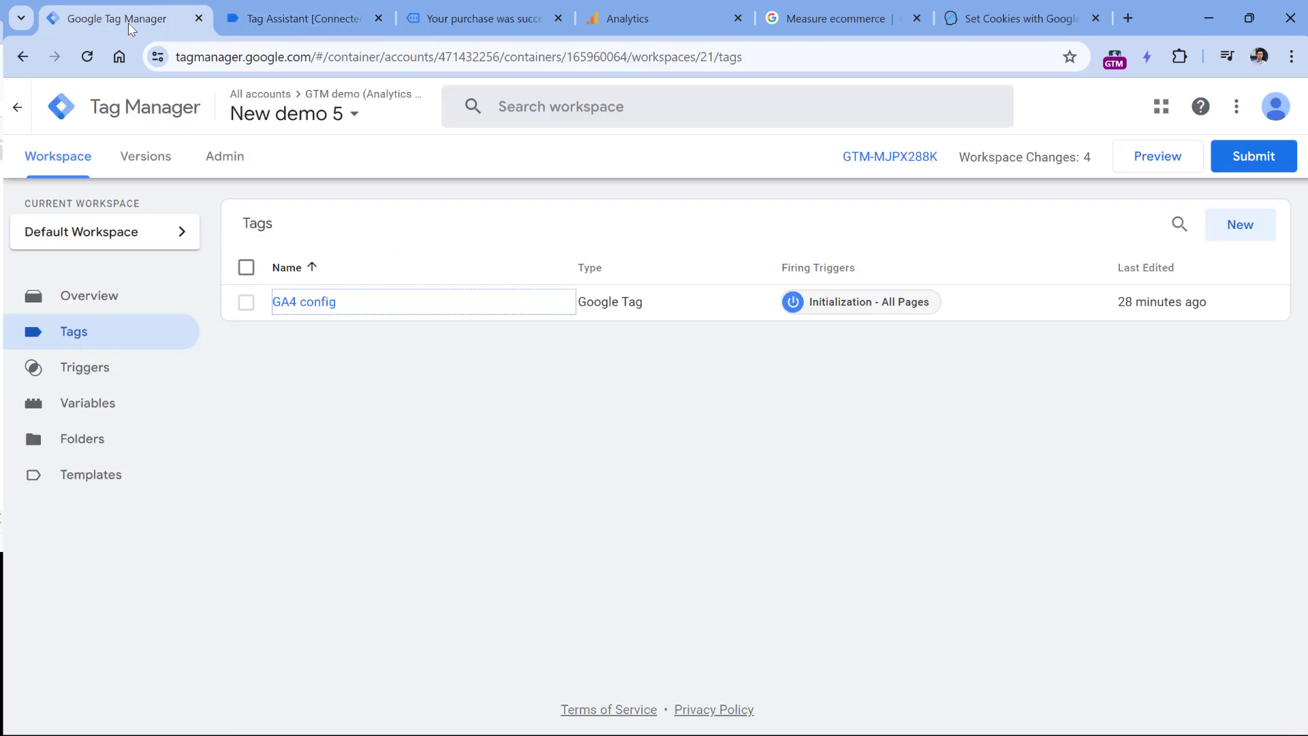
{"action": "left_click", "coordinate": [86, 369]}
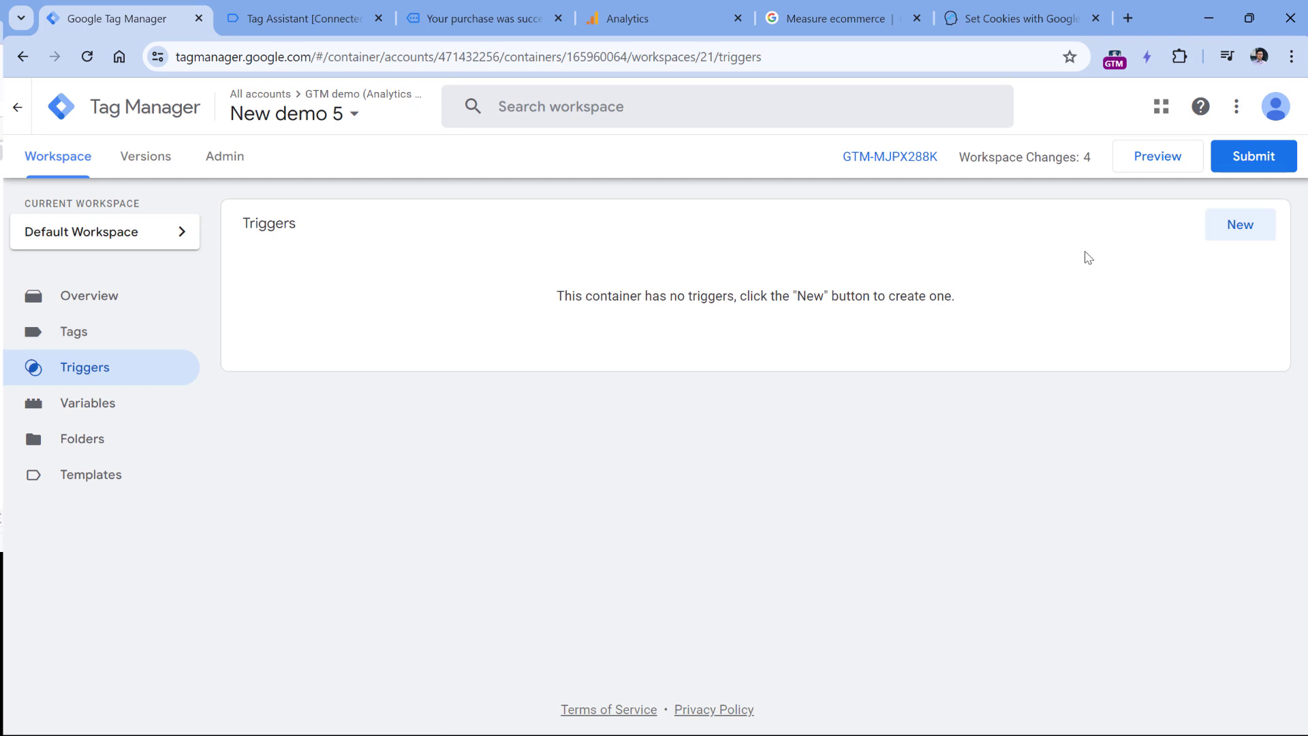
{"action": "left_click", "coordinate": [1241, 227]}
{"action": "left_click", "coordinate": [518, 286]}
{"action": "scroll", "coordinate": [949, 329], "scroll_direction": "down", "scroll_amount": 5}
{"action": "left_click", "coordinate": [860, 509]}
{"action": "left_click", "coordinate": [485, 363]}
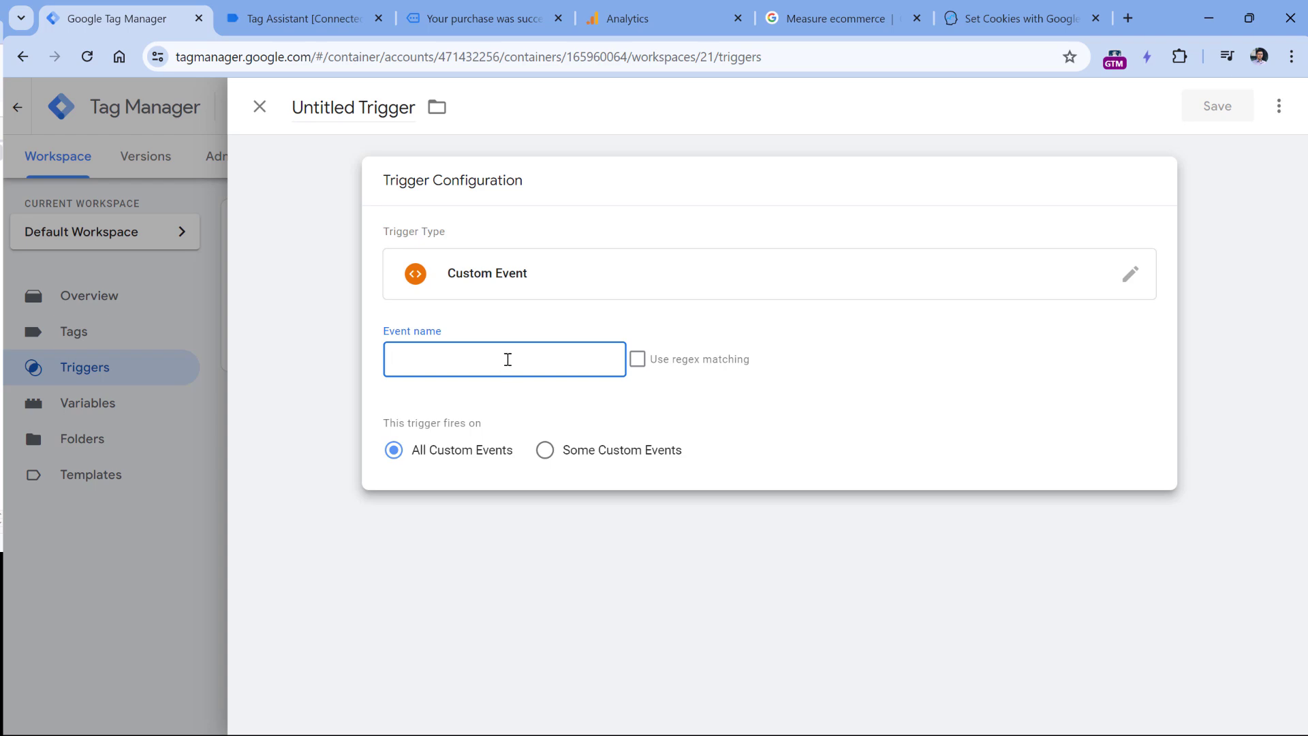
Look up the event name in Tag Assistant's dataLayer push and set the custom event trigger's event name to "purchase".
{"action": "left_click", "coordinate": [300, 18]}
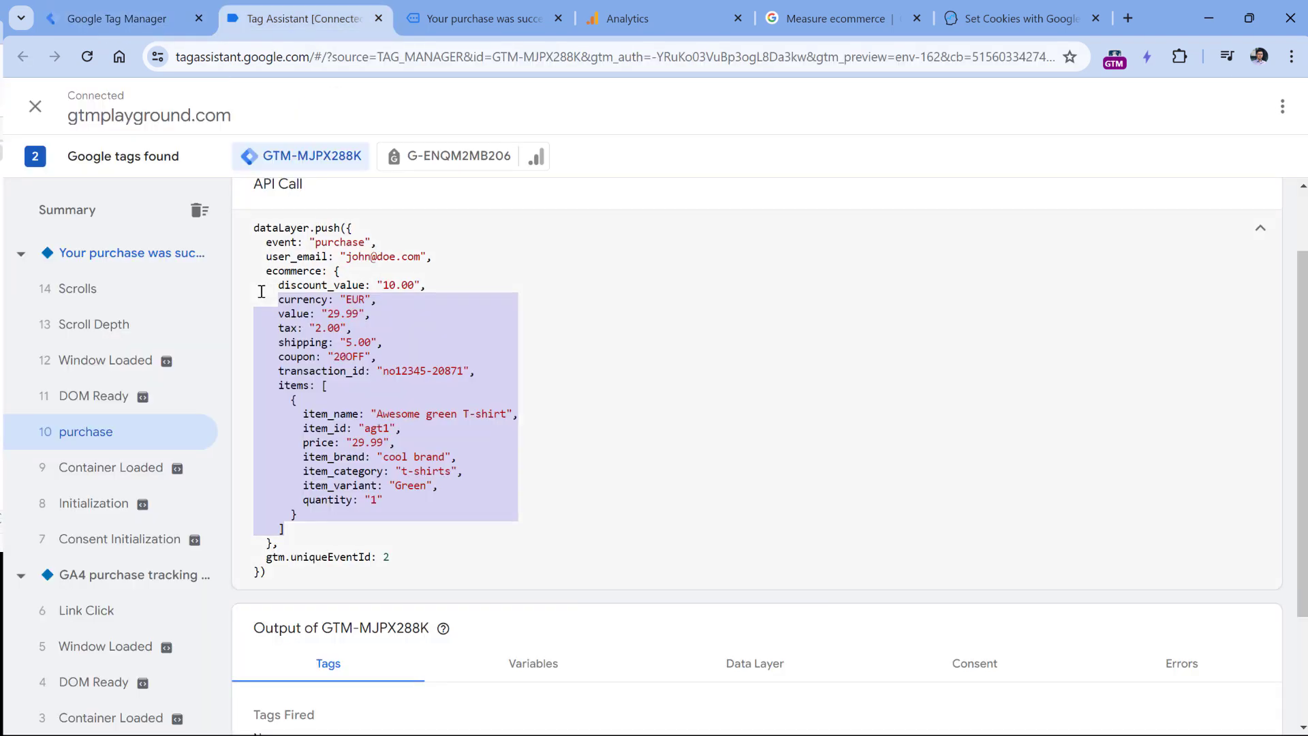
{"action": "scroll", "coordinate": [304, 241], "scroll_direction": "up", "scroll_amount": 2}
{"action": "left_click", "coordinate": [291, 329]}
{"action": "double_click", "coordinate": [340, 332]}
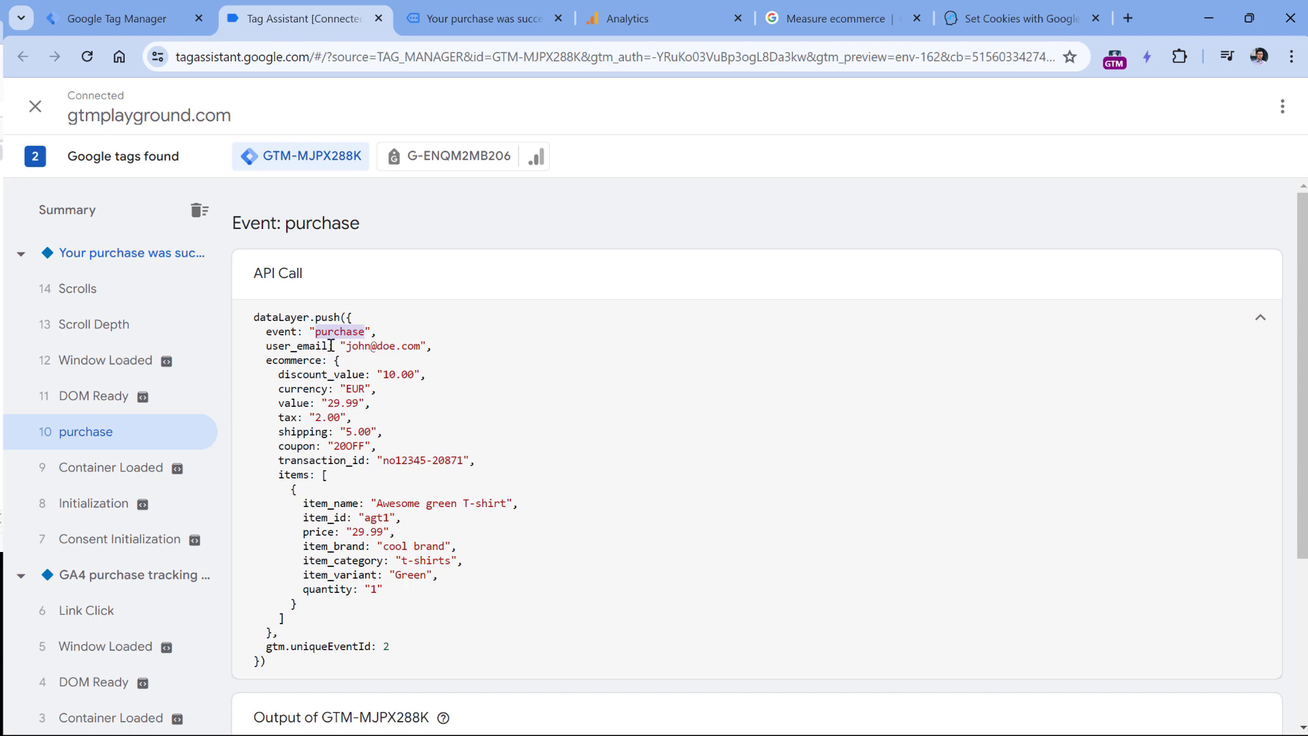
{"action": "left_click", "coordinate": [209, 15]}
{"action": "type", "text": "purchase"}
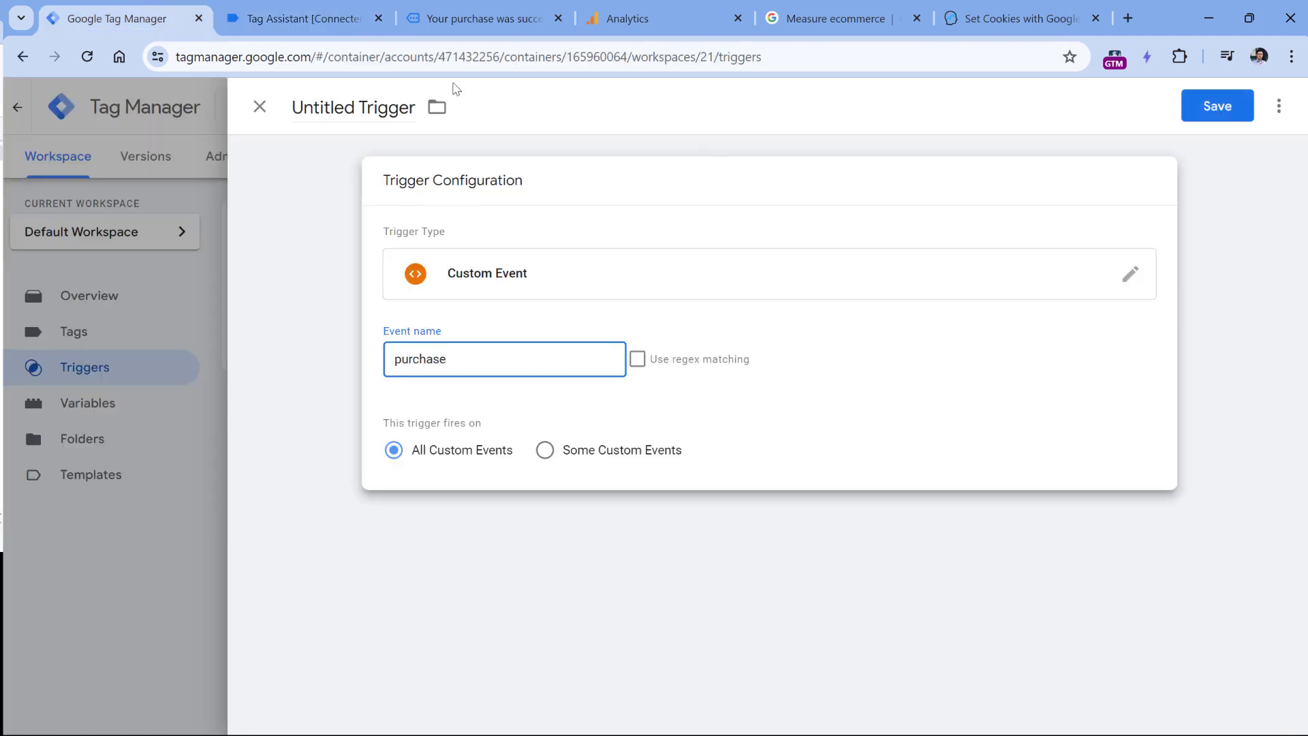
Name the trigger "custom - purchase" and save it.
{"action": "left_click", "coordinate": [393, 102]}
{"action": "type", "text": "custom - purchase"}
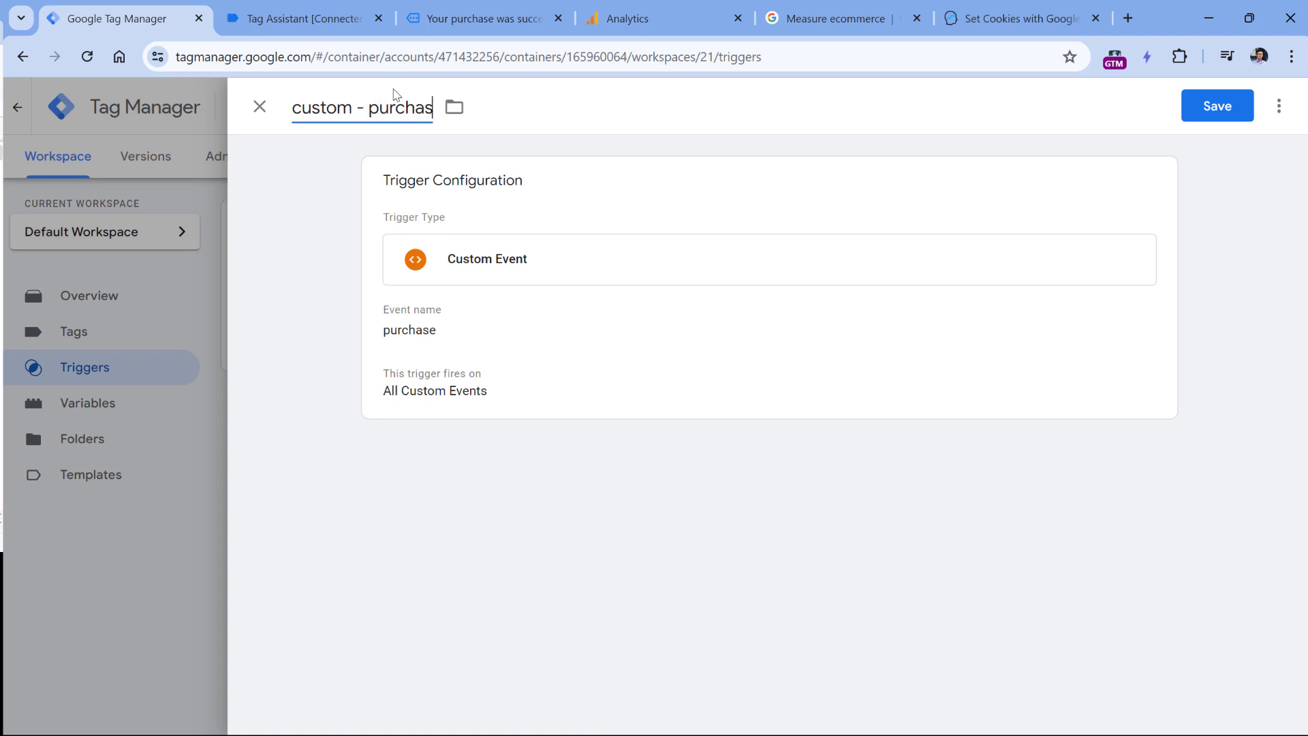
{"action": "left_click", "coordinate": [1209, 111]}
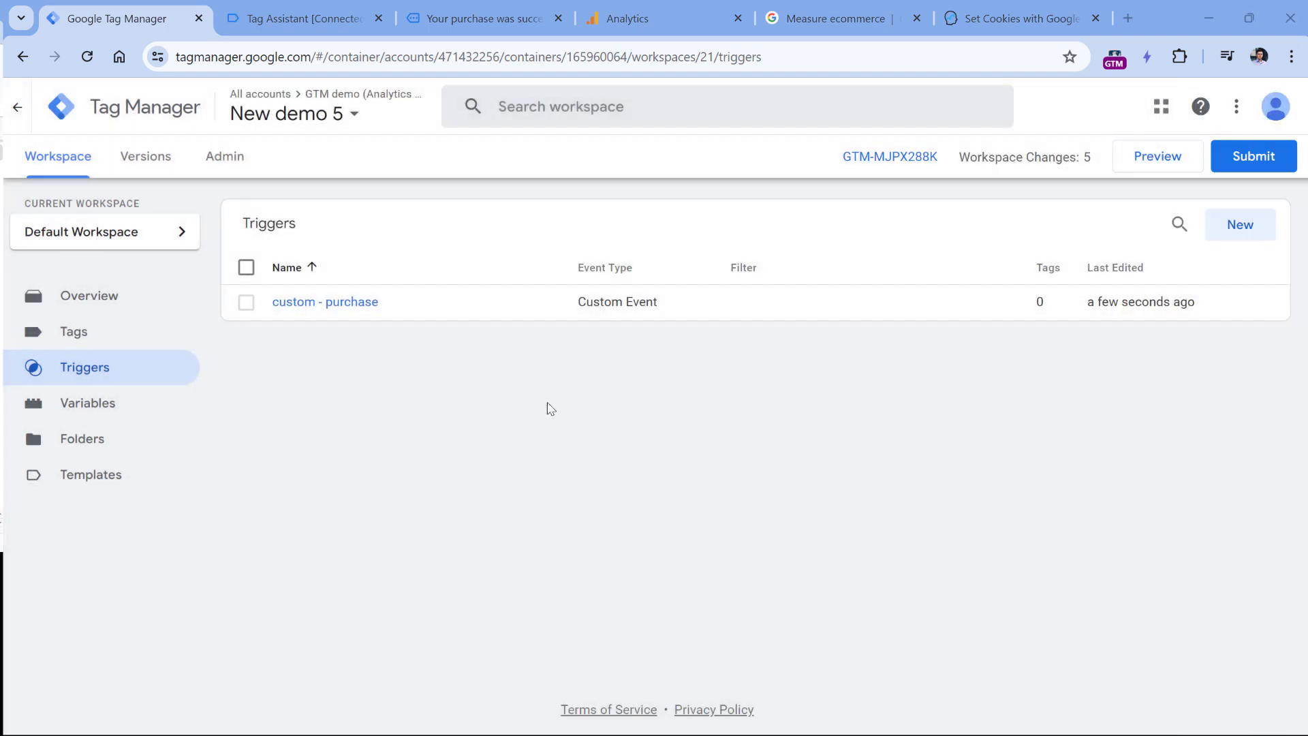
Start a new tag in the container with the tag type Google Analytics: GA4 Event.
{"action": "left_click", "coordinate": [89, 341]}
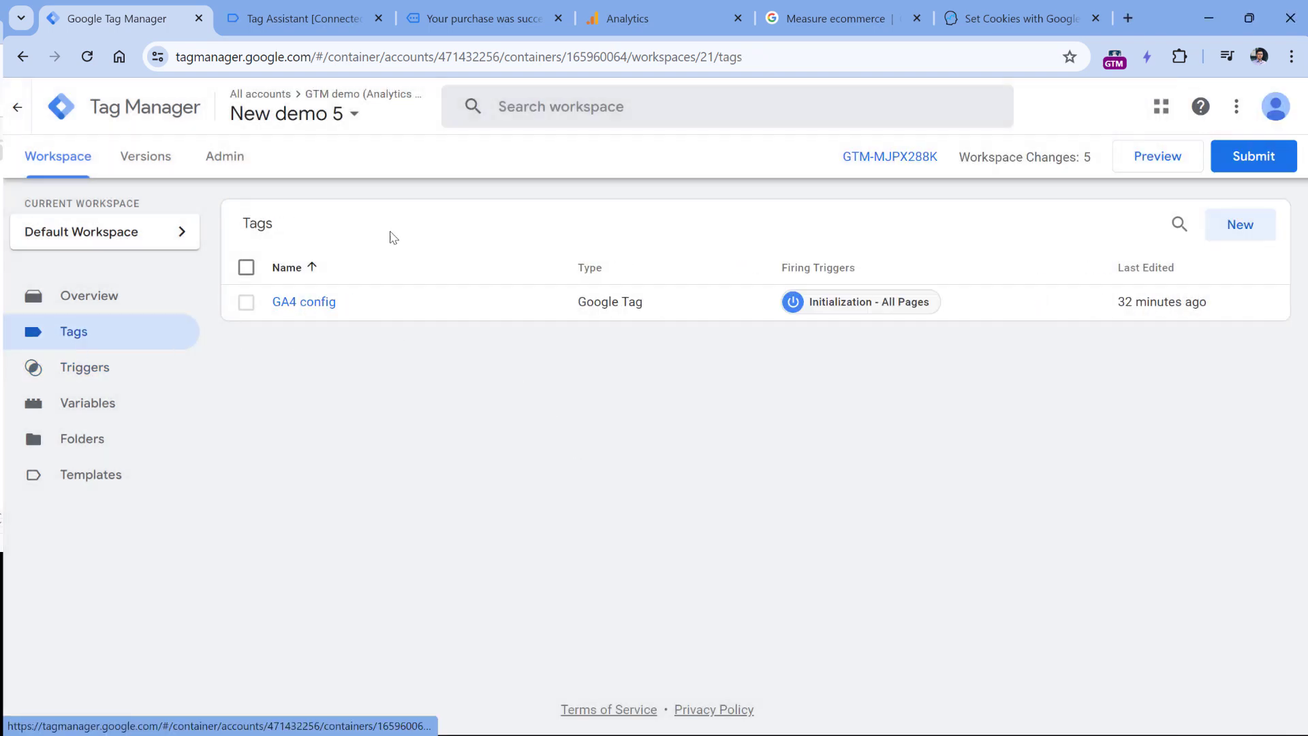
{"action": "left_click", "coordinate": [1239, 224]}
{"action": "left_click", "coordinate": [468, 288]}
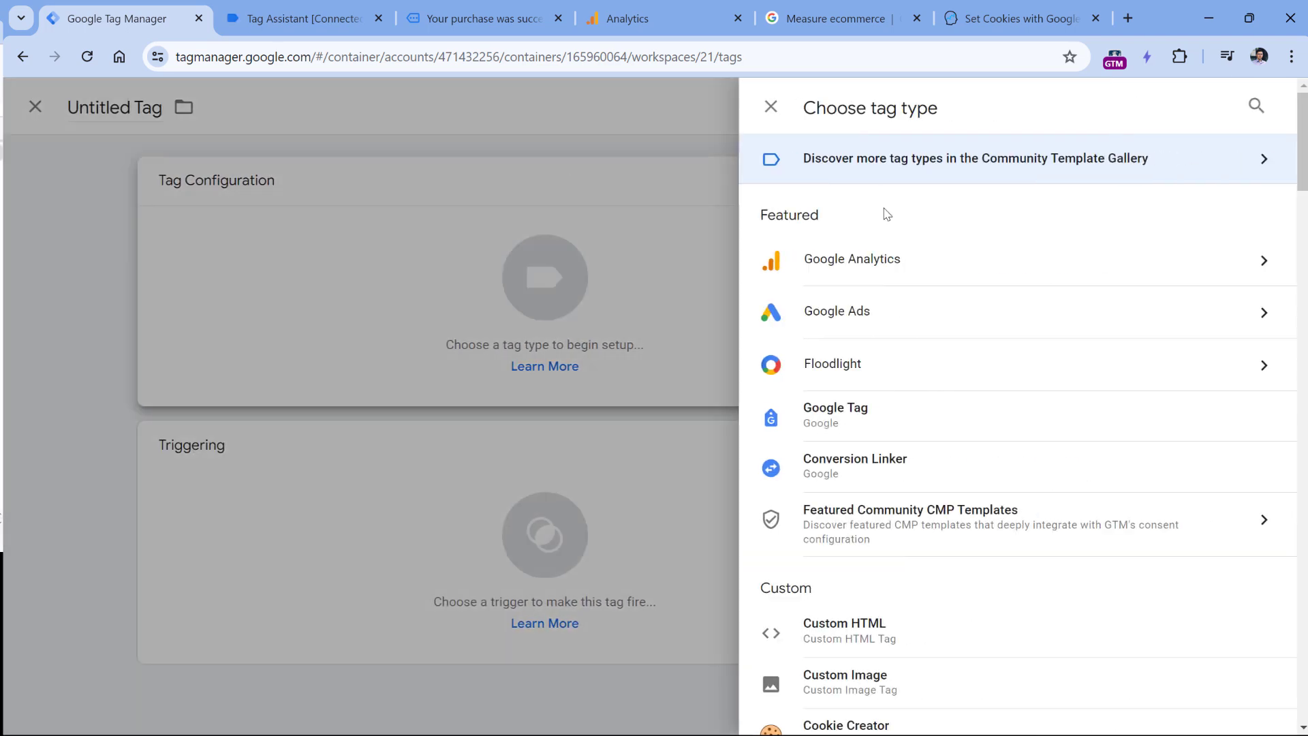
{"action": "left_click", "coordinate": [893, 262]}
{"action": "left_click", "coordinate": [911, 284]}
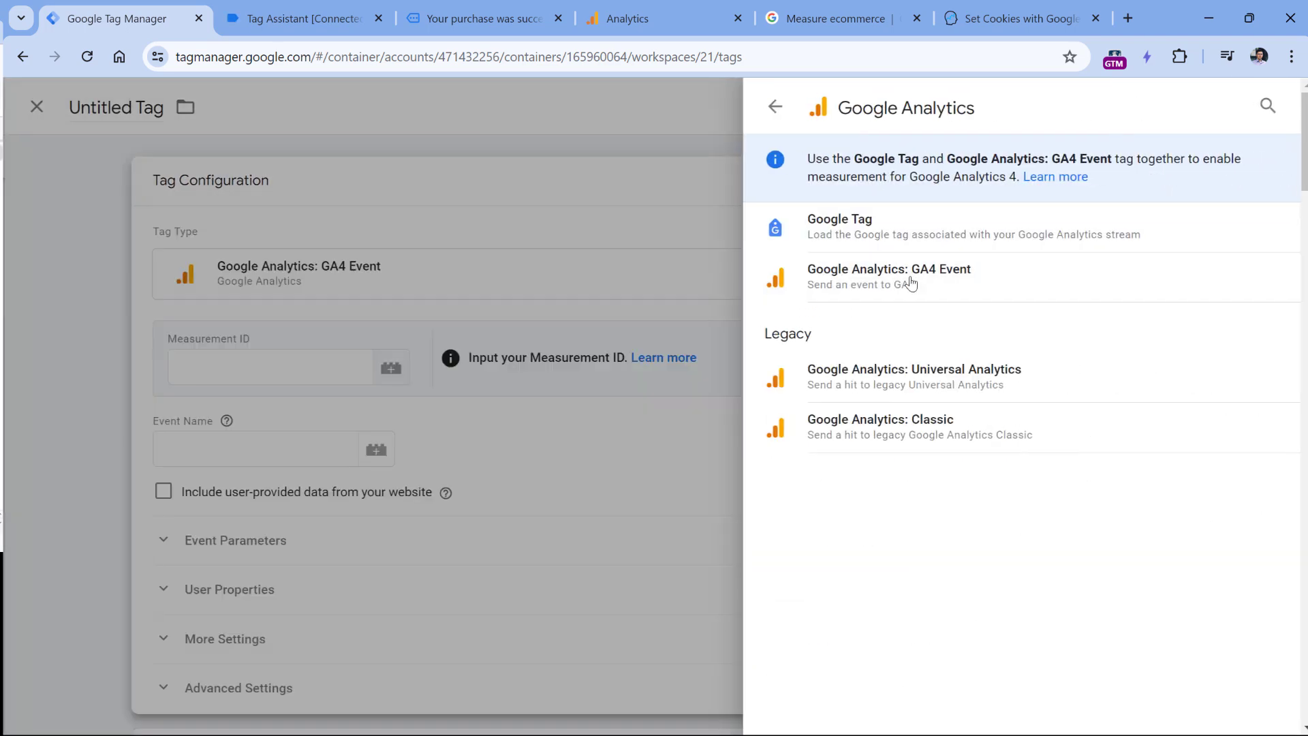
Set the tag's Measurement ID to G-ENQM2MB206, and look up that ID in the Test web stream details in Google Analytics.
{"action": "left_click", "coordinate": [490, 369]}
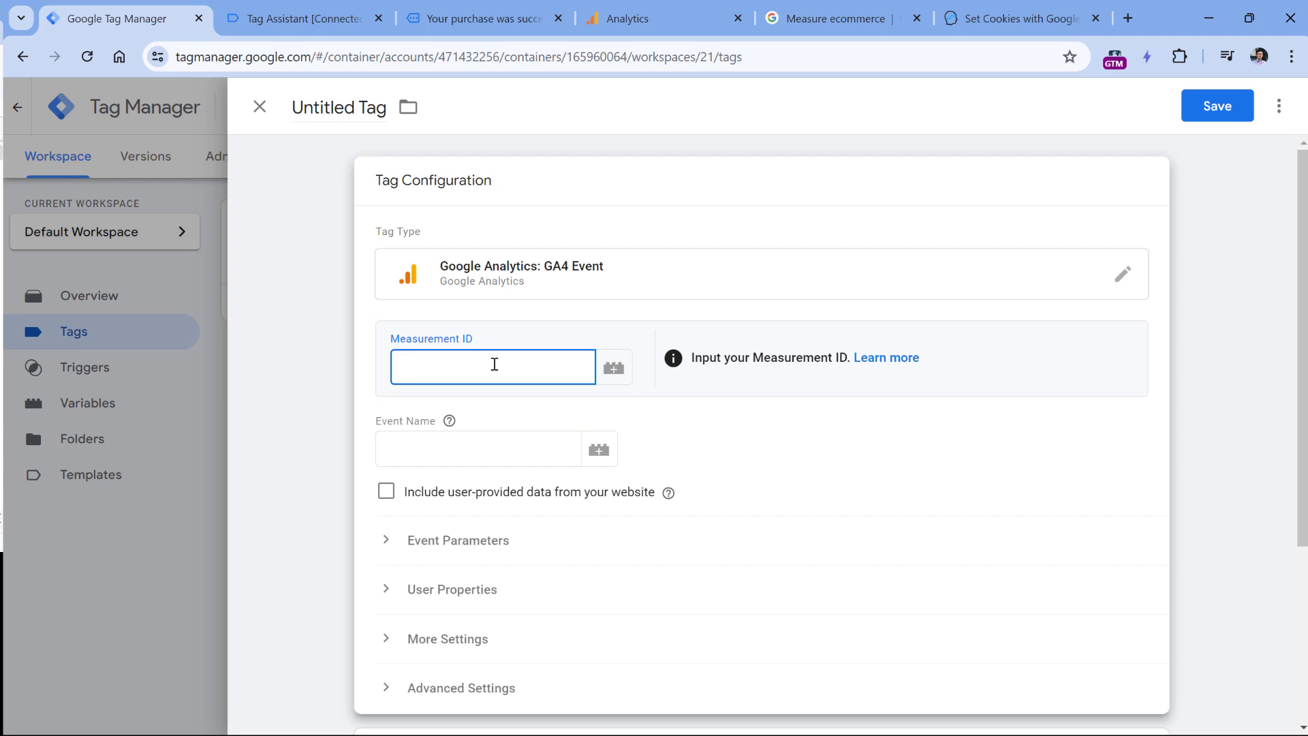
{"action": "key", "text": "ctrl+v"}
{"action": "left_click", "coordinate": [663, 24]}
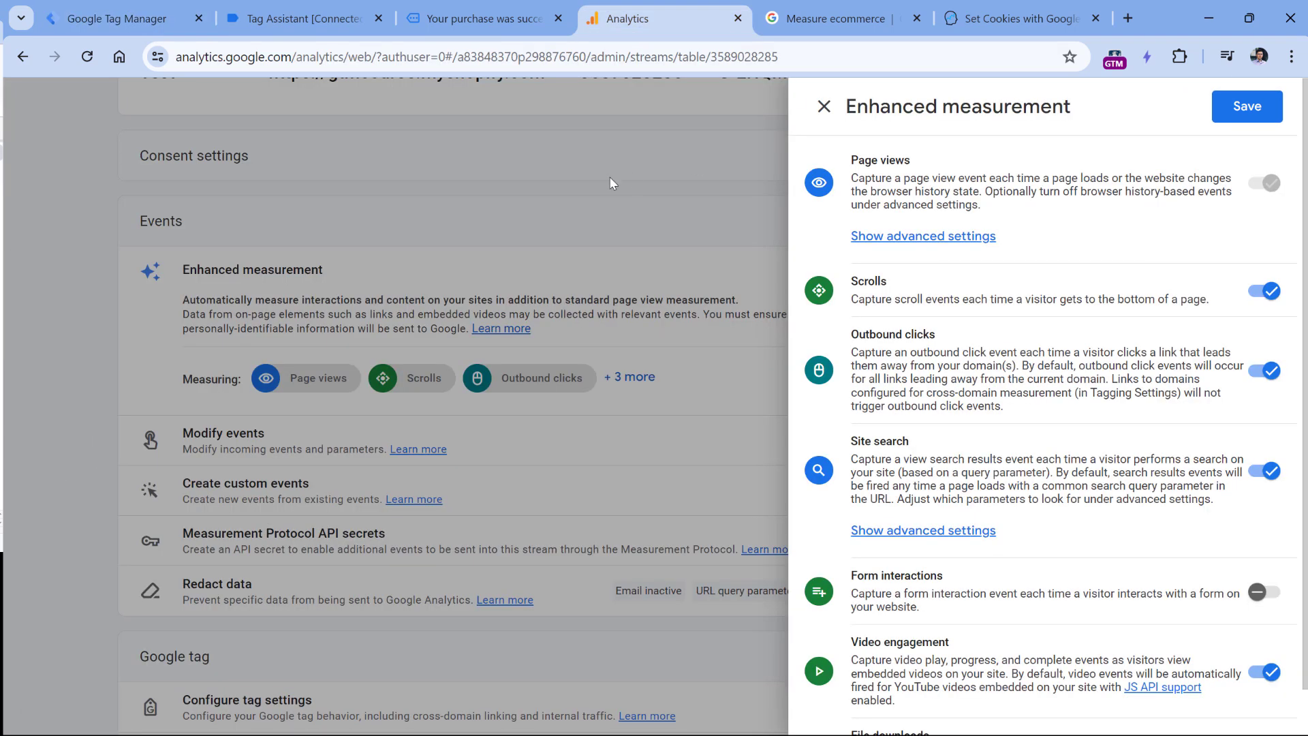
{"action": "left_click", "coordinate": [611, 177]}
{"action": "left_click", "coordinate": [184, 275]}
{"action": "mouse_move", "coordinate": [88, 709]}
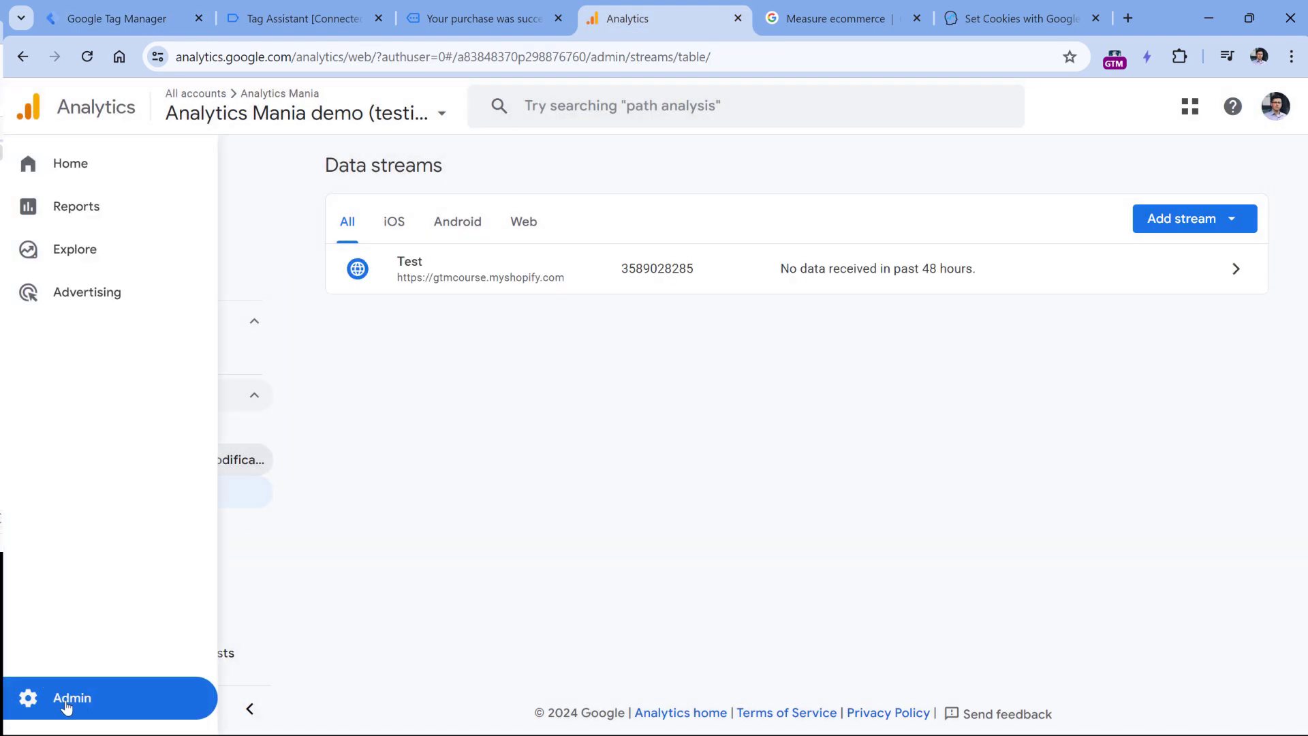
{"action": "left_click", "coordinate": [496, 277]}
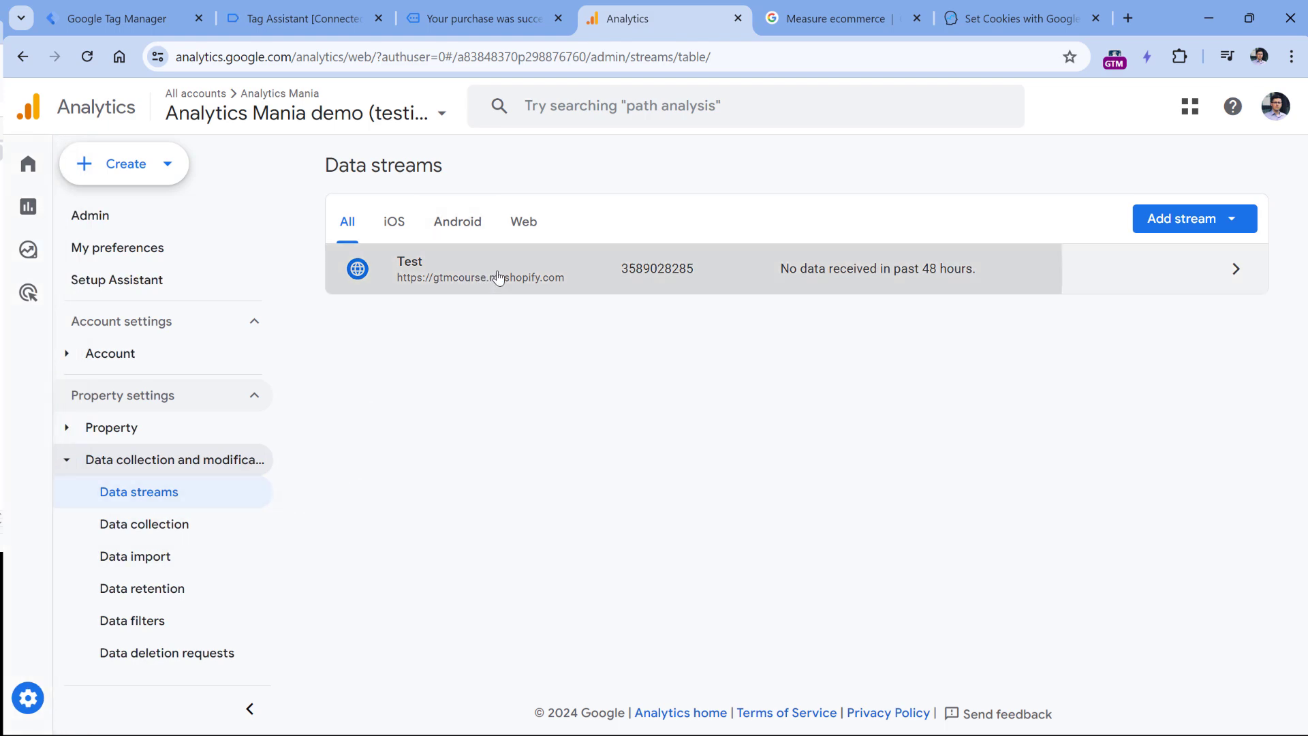
{"action": "left_click_drag", "start_coordinate": [981, 341], "coordinate": [1125, 346]}
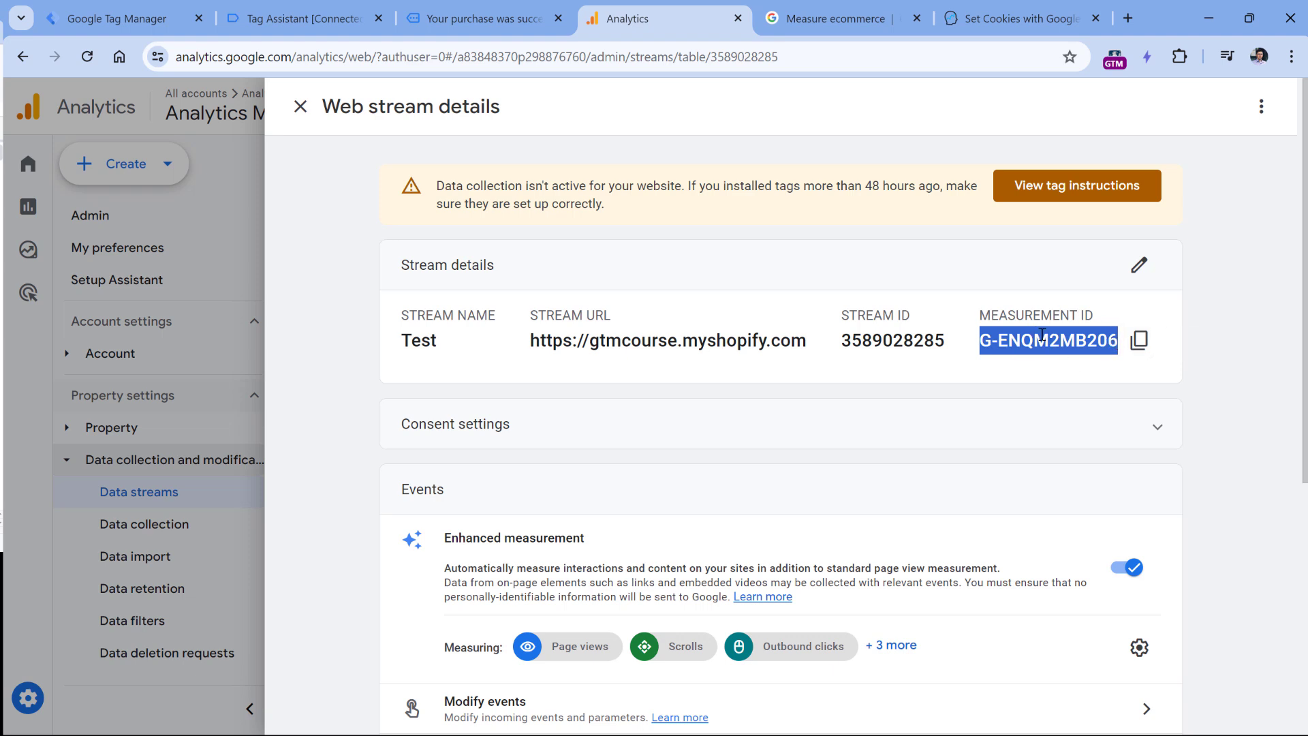
Switch to Google Tag Manager, set the tag's event name to "purchase", and enable Send Ecommerce data with Data Layer as the source.
{"action": "left_click", "coordinate": [116, 19]}
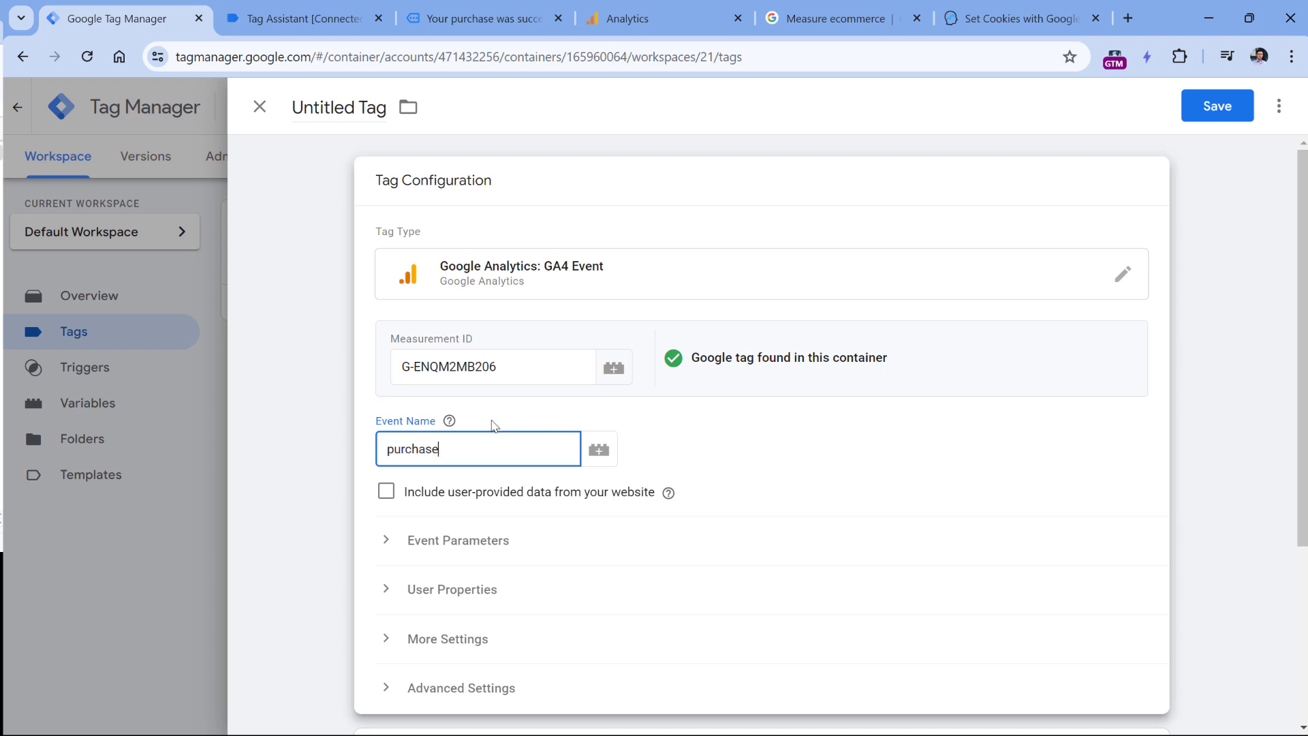
{"action": "scroll", "coordinate": [436, 491], "scroll_direction": "down", "scroll_amount": 1}
{"action": "left_click", "coordinate": [384, 549]}
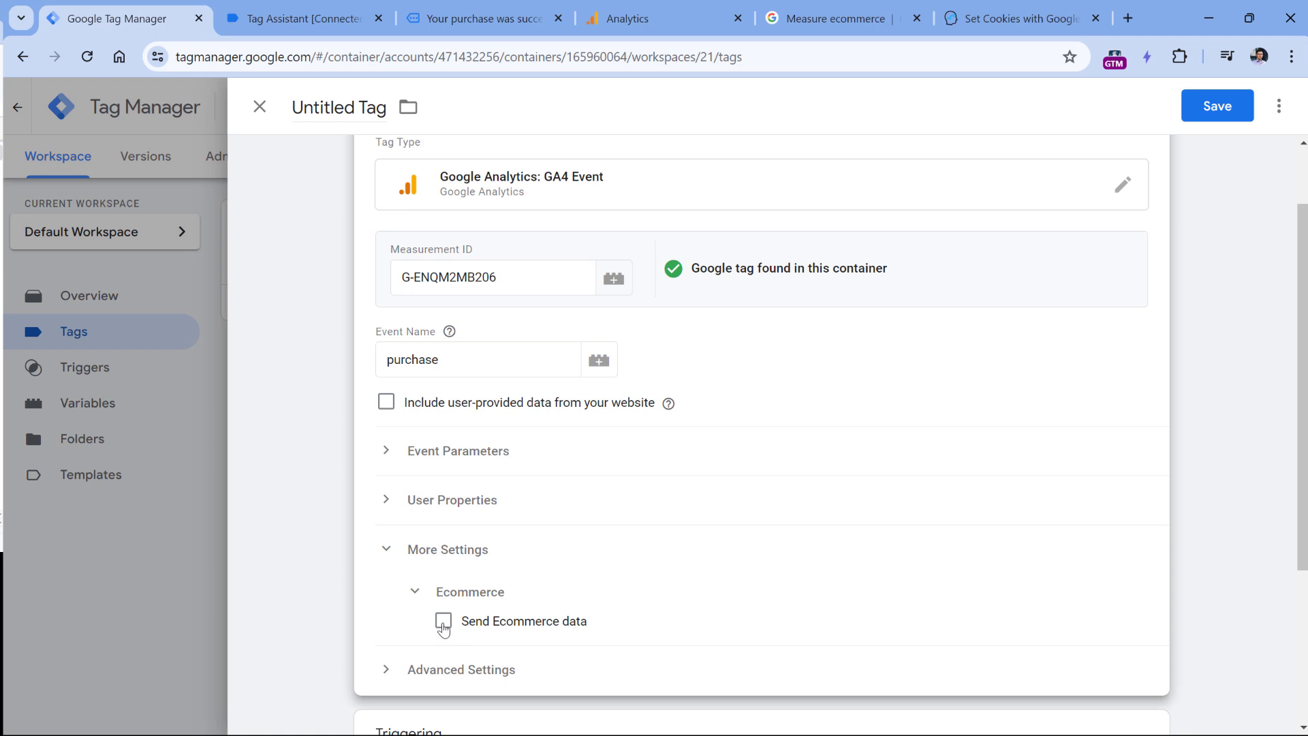
{"action": "left_click", "coordinate": [442, 620]}
{"action": "scroll", "coordinate": [502, 599], "scroll_direction": "down", "scroll_amount": 1}
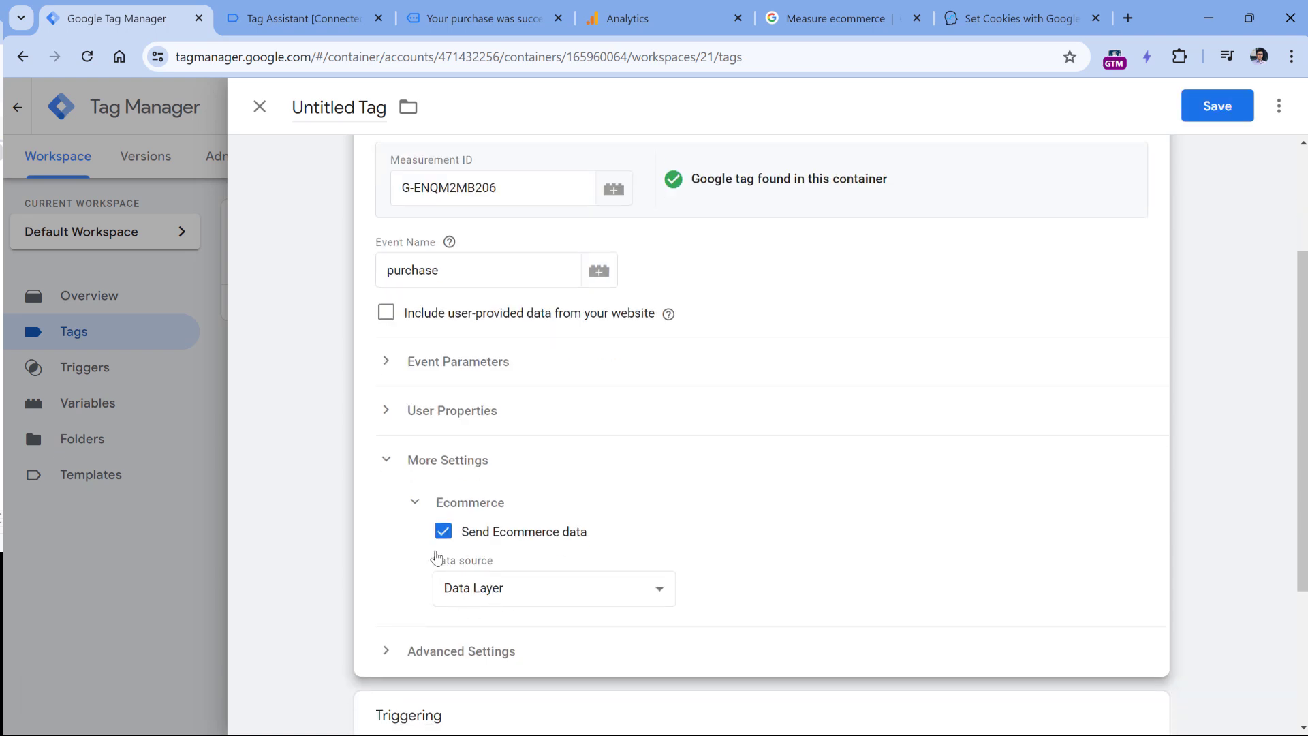
Compare the purchase event's ecommerce object in Tag Assistant with the sample purchase dataLayer code in Google's ecommerce documentation, checking value, currency and items.
{"action": "left_click", "coordinate": [303, 19]}
{"action": "left_click_drag", "start_coordinate": [265, 359], "coordinate": [303, 618]}
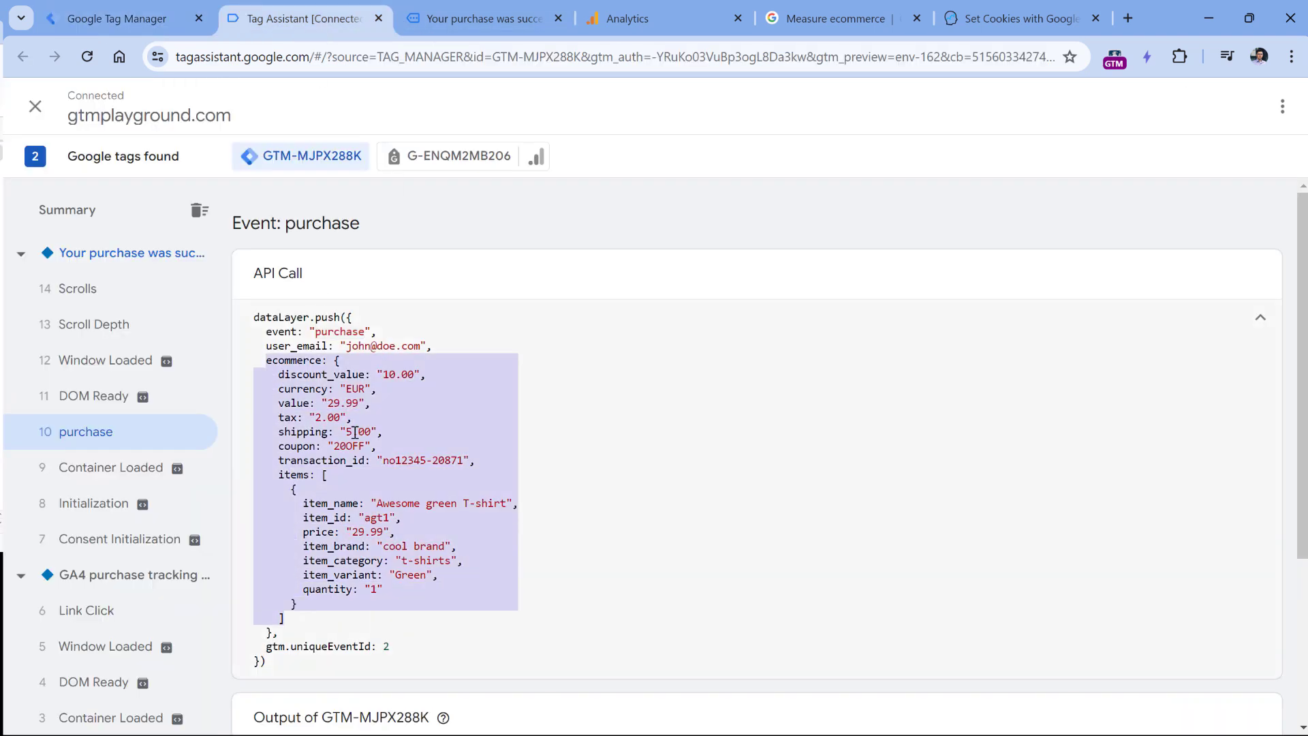
{"action": "left_click", "coordinate": [842, 21]}
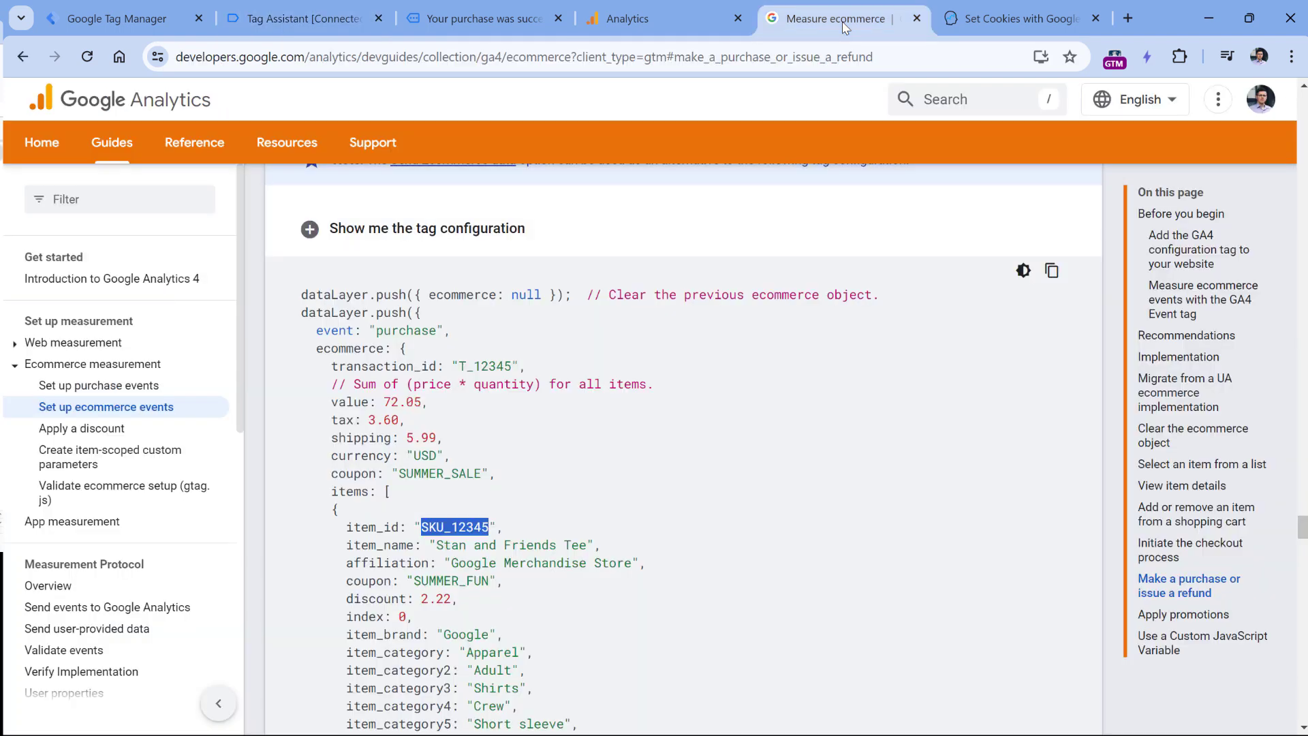
{"action": "scroll", "coordinate": [598, 308], "scroll_direction": "down", "scroll_amount": 2}
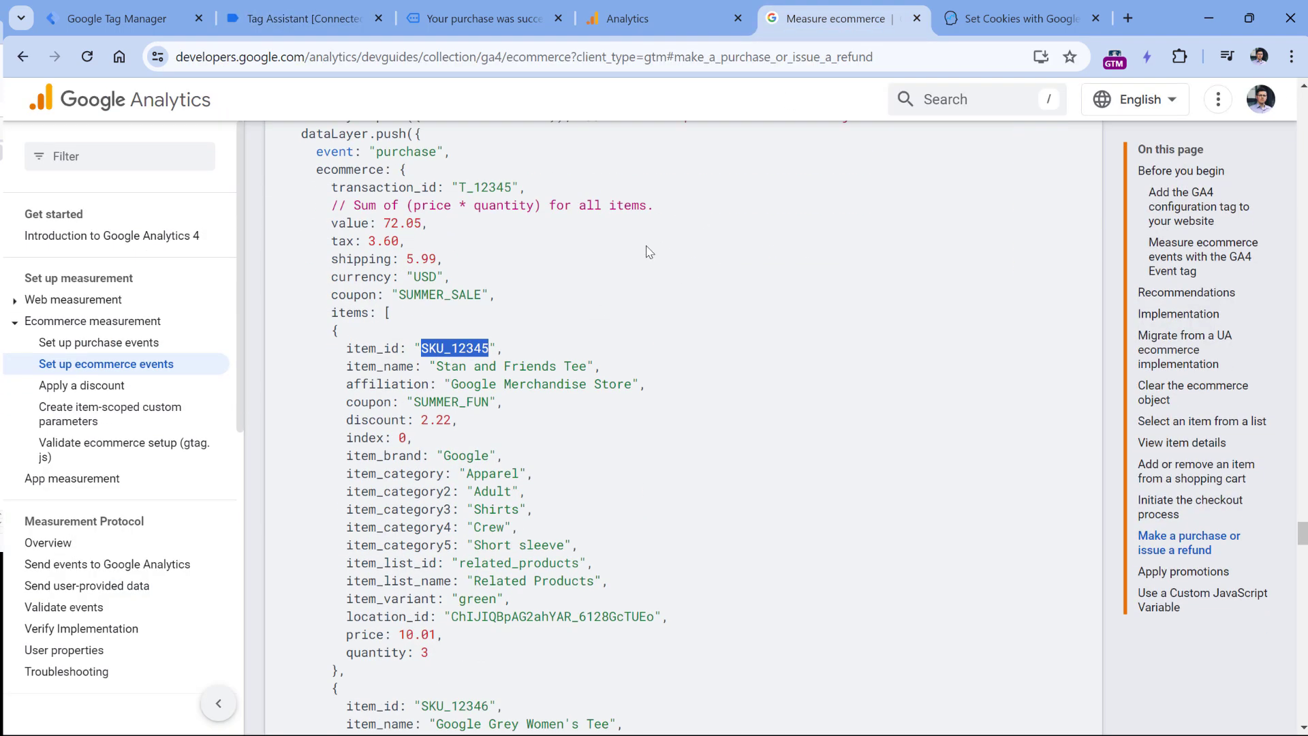
{"action": "double_click", "coordinate": [360, 225]}
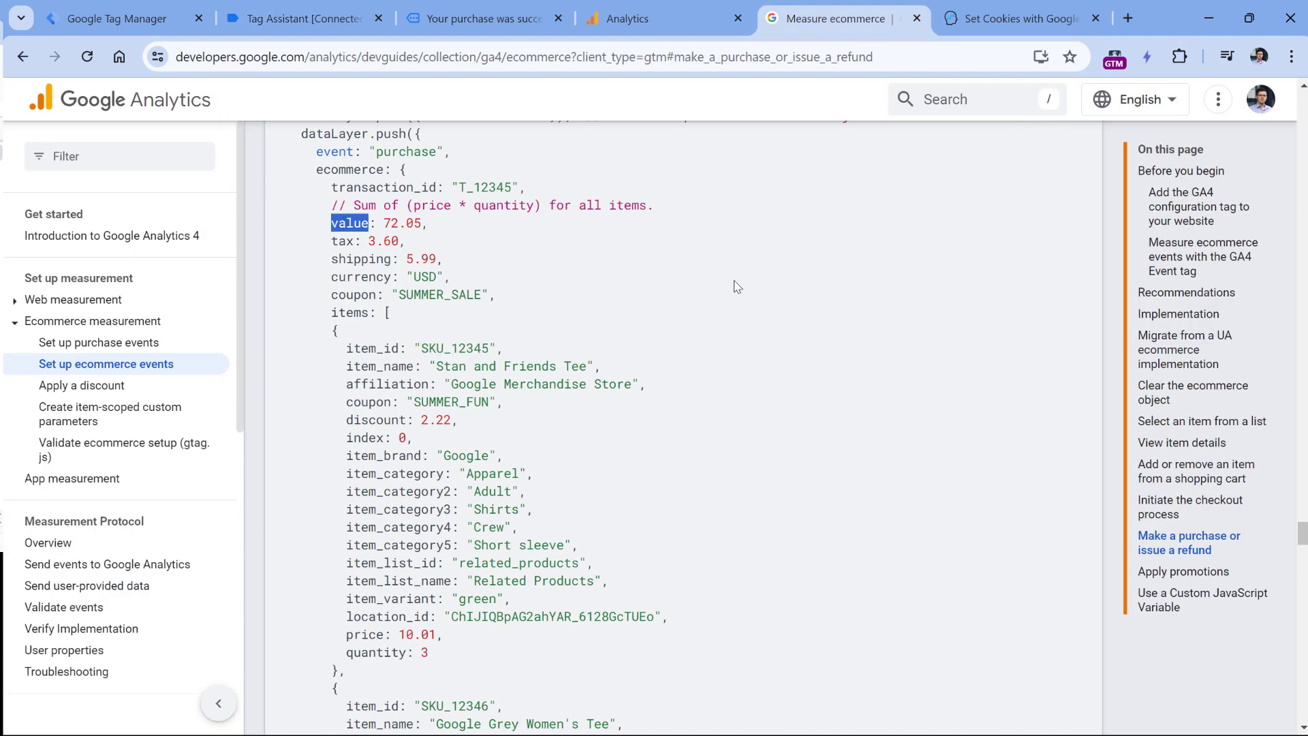
{"action": "double_click", "coordinate": [357, 279]}
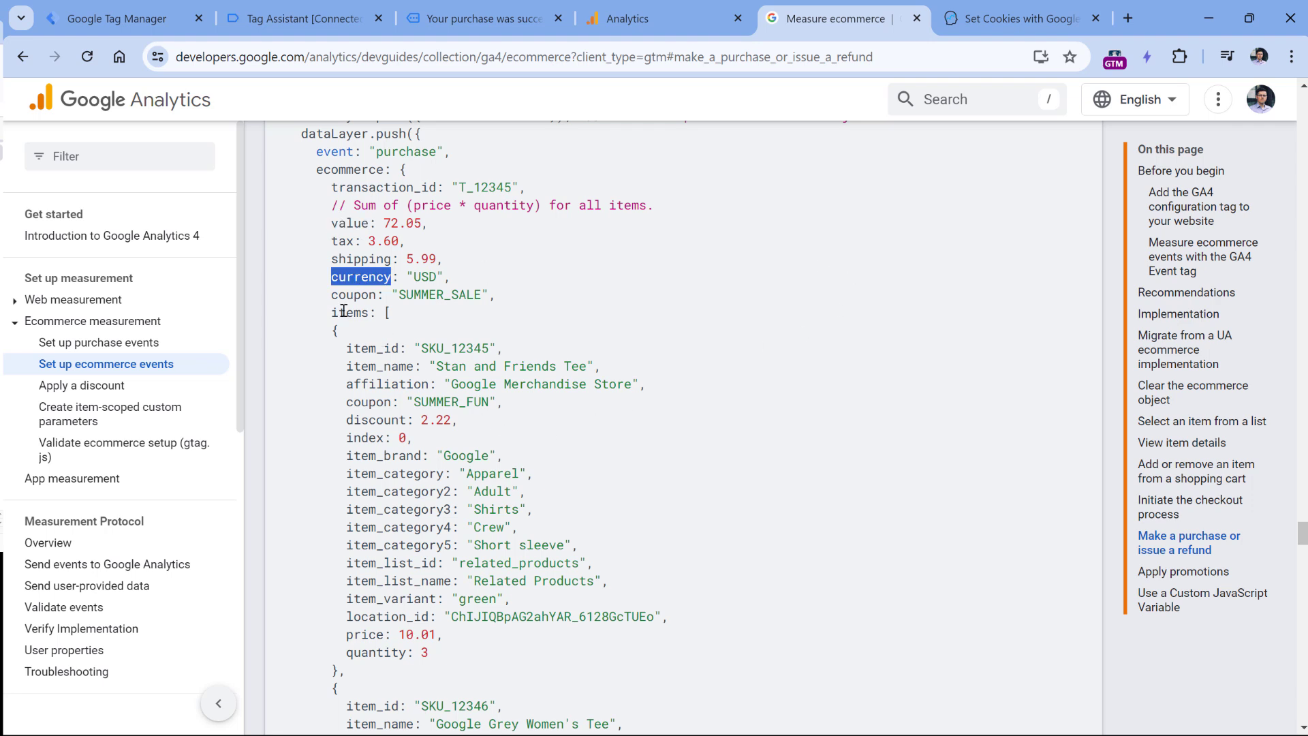
{"action": "double_click", "coordinate": [343, 311]}
{"action": "left_click", "coordinate": [335, 348]}
{"action": "left_click_drag", "start_coordinate": [346, 673], "coordinate": [327, 342]}
{"action": "left_click_drag", "start_coordinate": [332, 239], "coordinate": [433, 657]}
{"action": "scroll", "coordinate": [507, 412], "scroll_direction": "up", "scroll_amount": 5}
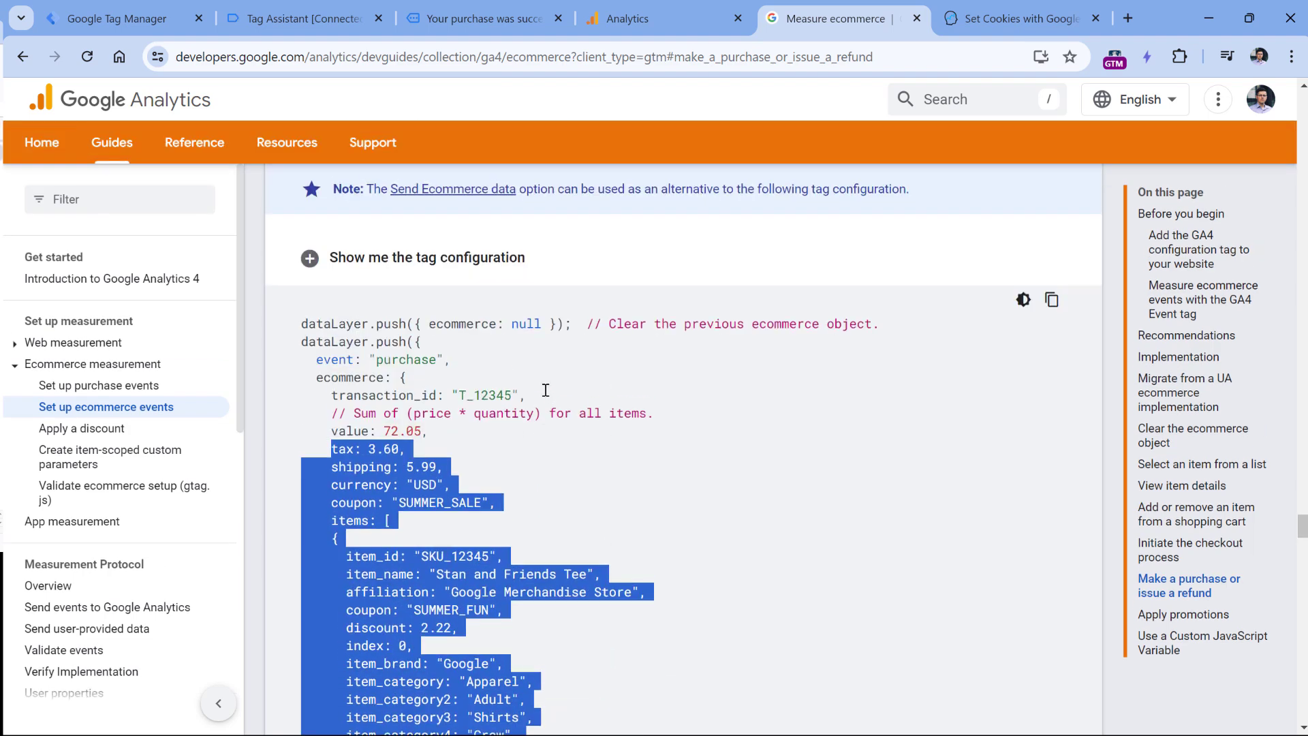
{"action": "scroll", "coordinate": [547, 403], "scroll_direction": "down", "scroll_amount": 6}
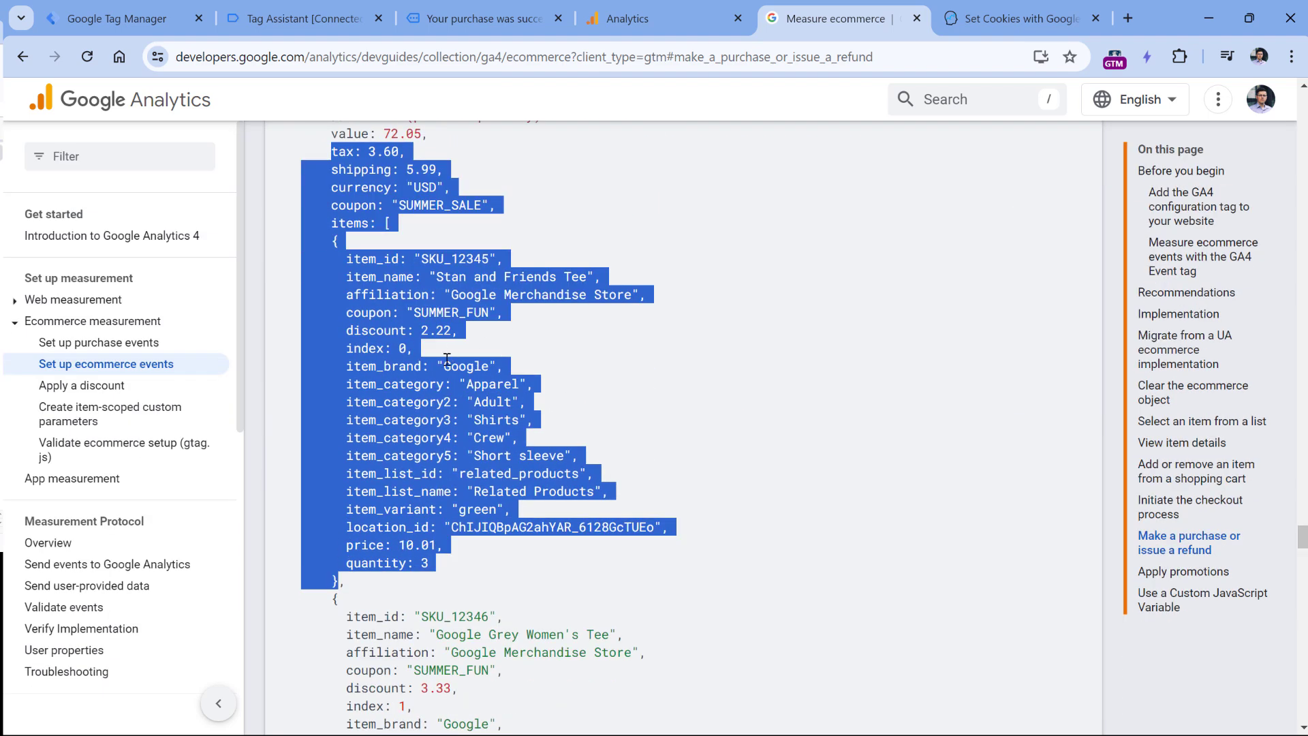
Switch to Tag Assistant and examine the item name, ID, price, brand, category and variant in the purchase event's items array.
{"action": "left_click", "coordinate": [308, 19]}
{"action": "left_click", "coordinate": [395, 517]}
{"action": "double_click", "coordinate": [325, 503]}
{"action": "double_click", "coordinate": [324, 518]}
{"action": "double_click", "coordinate": [318, 532]}
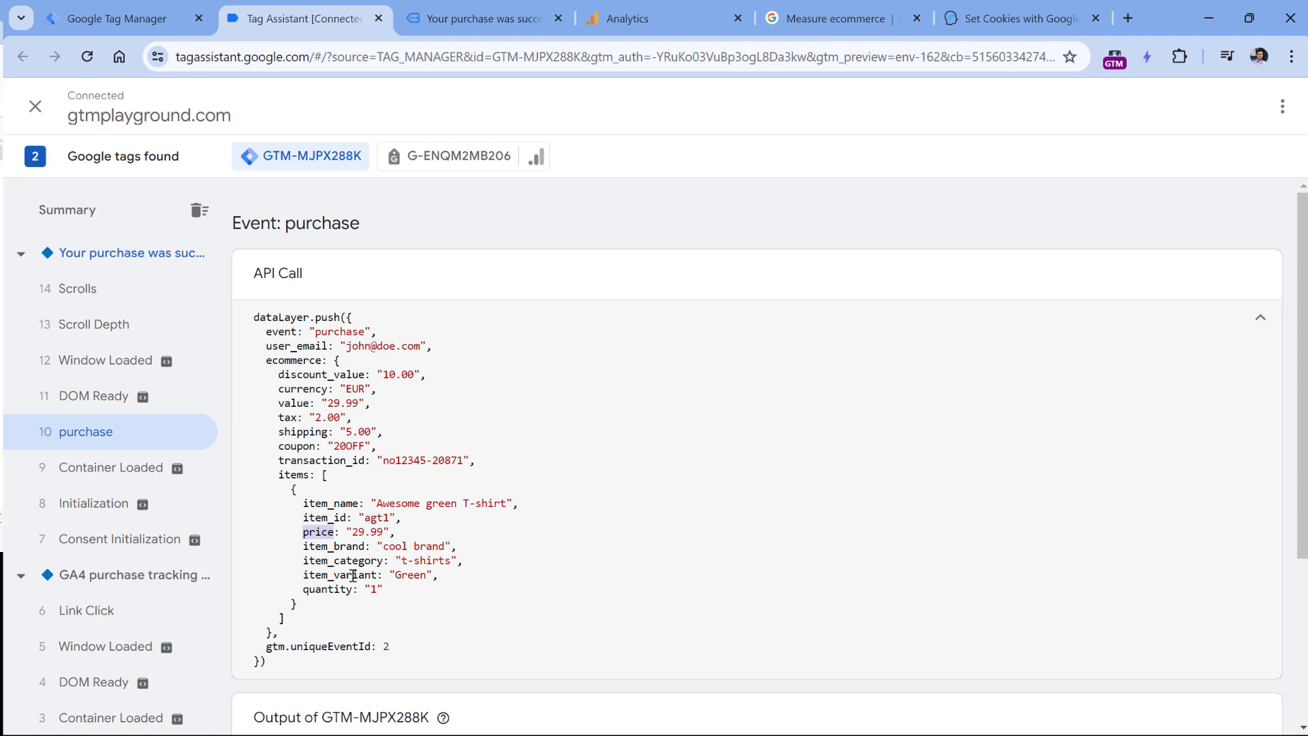
{"action": "left_click_drag", "start_coordinate": [303, 545], "coordinate": [436, 577]}
Check the purchase event's key ecommerce parameters: items with item_name, item_id, quantity and price, plus currency, value and transaction_id.
{"action": "double_click", "coordinate": [291, 476]}
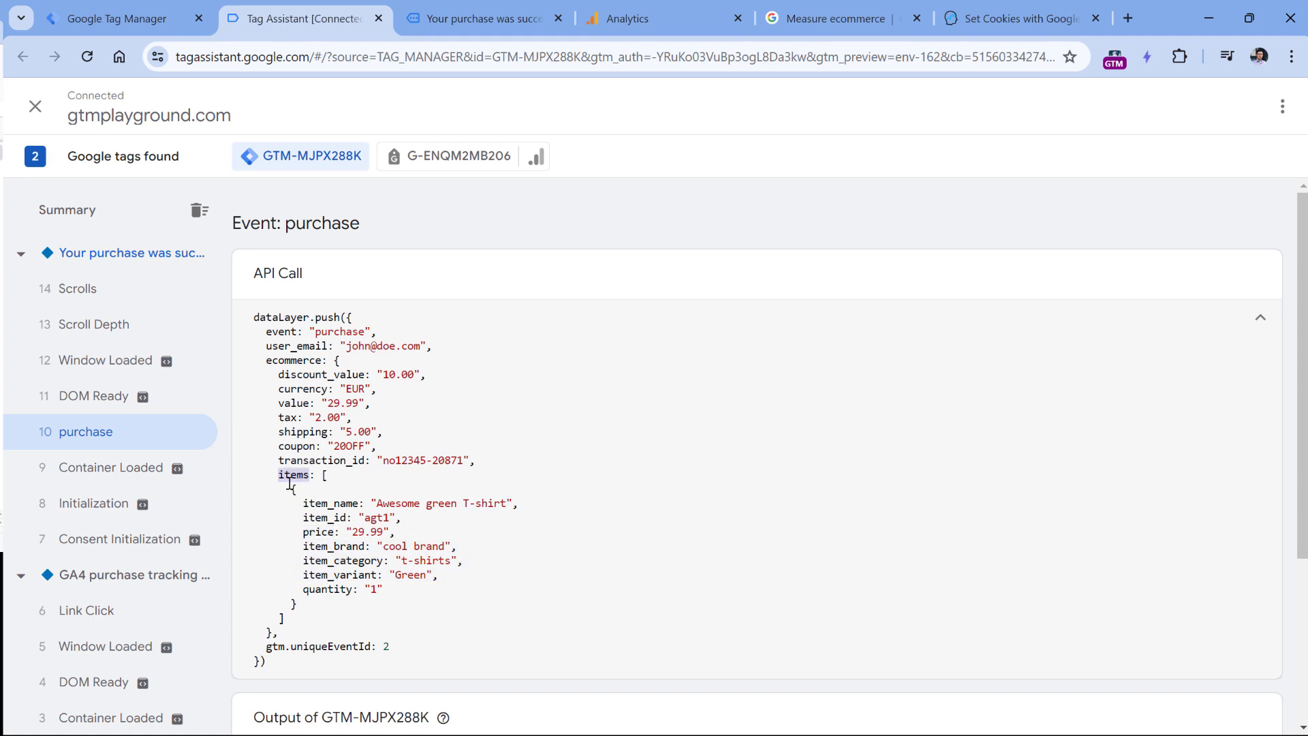
{"action": "left_click_drag", "start_coordinate": [297, 504], "coordinate": [360, 504]}
{"action": "double_click", "coordinate": [324, 518]}
{"action": "double_click", "coordinate": [319, 587]}
{"action": "double_click", "coordinate": [318, 531]}
{"action": "left_click", "coordinate": [415, 440]}
{"action": "double_click", "coordinate": [294, 389]}
{"action": "double_click", "coordinate": [299, 404]}
{"action": "left_click", "coordinate": [312, 459]}
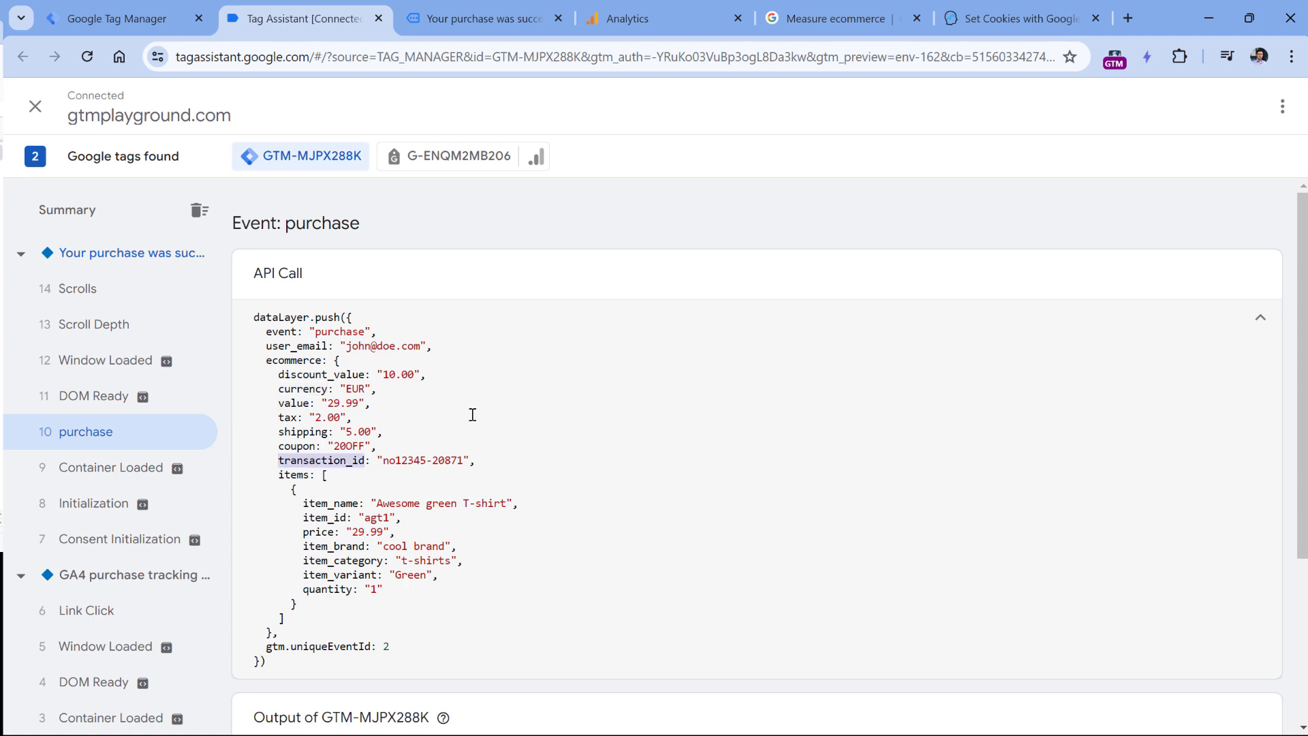
{"action": "left_click_drag", "start_coordinate": [249, 328], "coordinate": [295, 606]}
Switch to Google Tag Manager and assign the "custom - purchase" trigger to the GA4 event tag.
{"action": "left_click", "coordinate": [116, 18]}
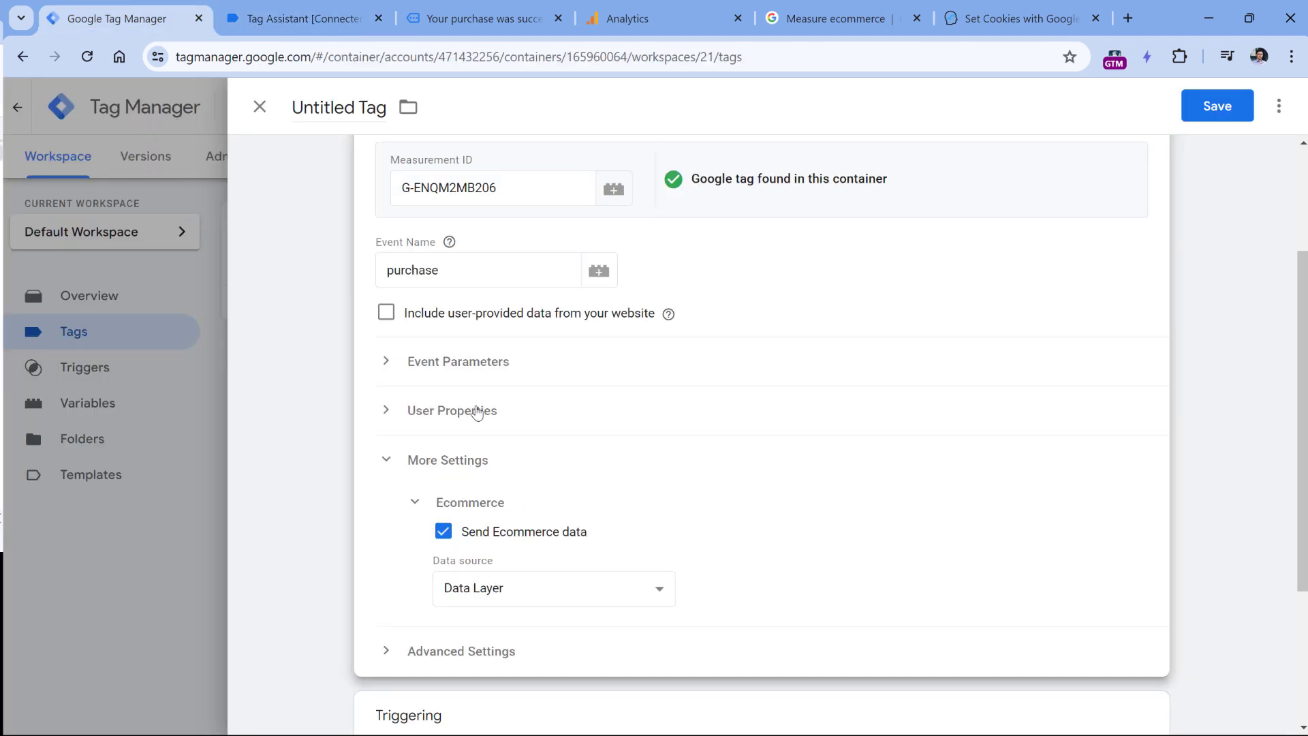
{"action": "scroll", "coordinate": [553, 358], "scroll_direction": "up", "scroll_amount": 3}
{"action": "scroll", "coordinate": [545, 334], "scroll_direction": "down", "scroll_amount": 5}
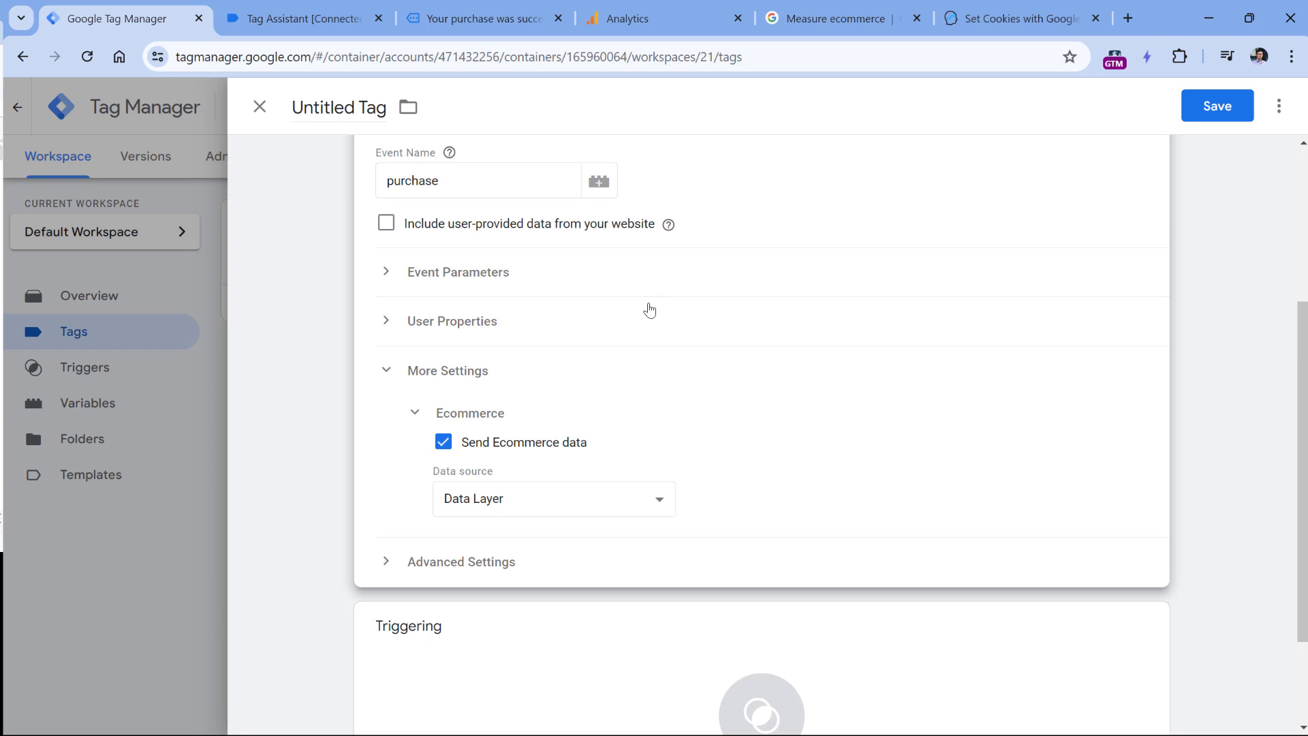
{"action": "scroll", "coordinate": [538, 293], "scroll_direction": "up", "scroll_amount": 3}
{"action": "scroll", "coordinate": [427, 315], "scroll_direction": "down", "scroll_amount": 5}
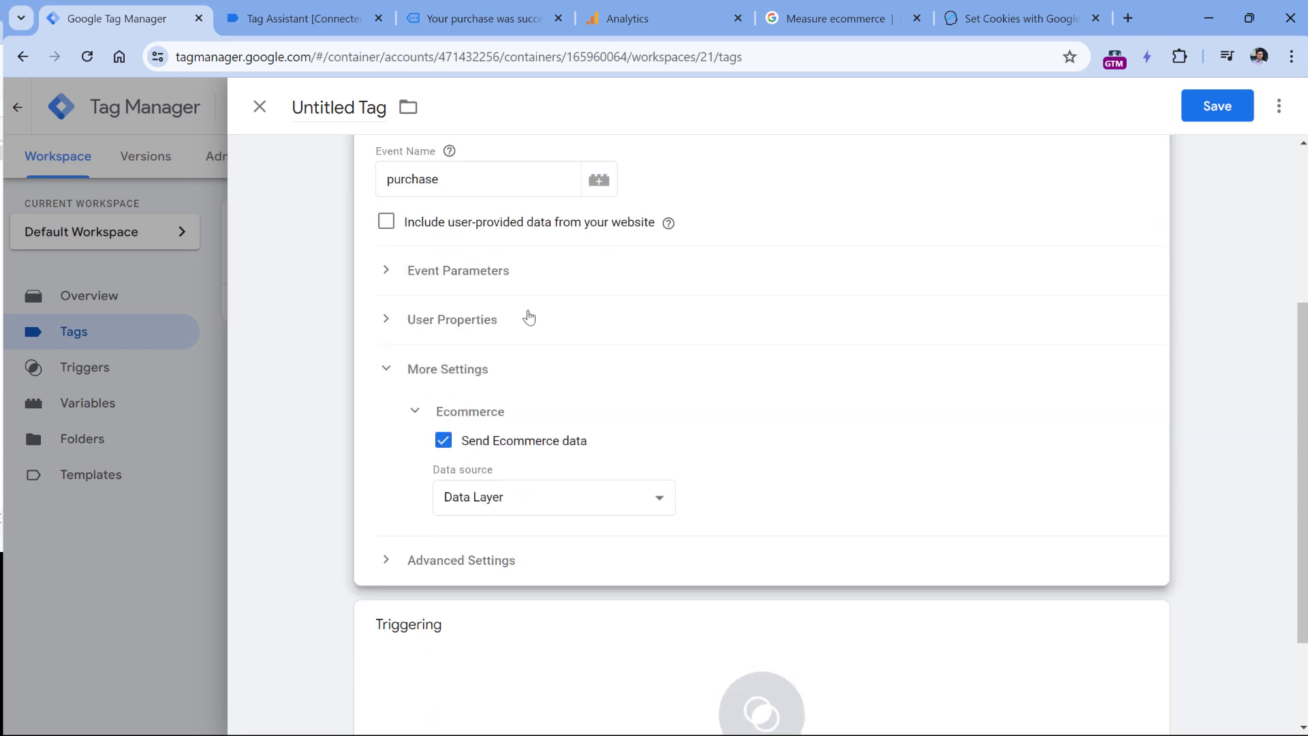
{"action": "left_click", "coordinate": [446, 564]}
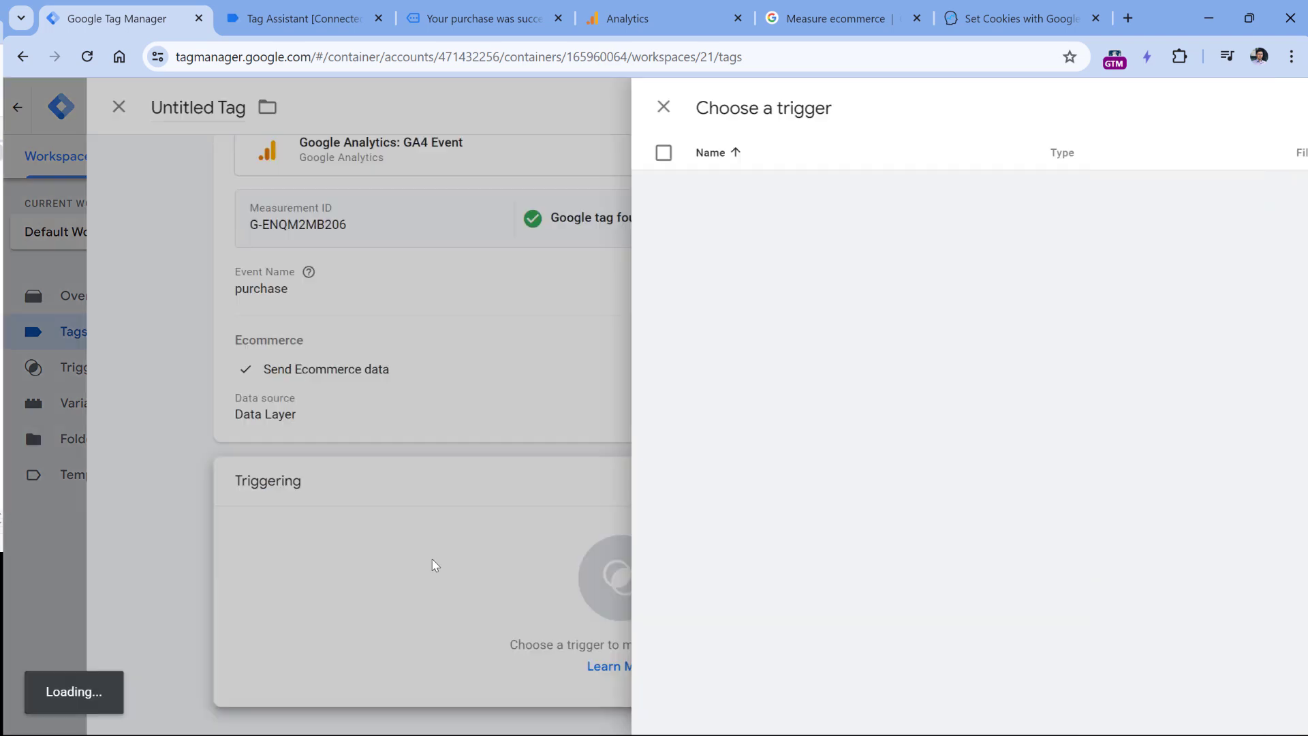
{"action": "left_click", "coordinate": [343, 259]}
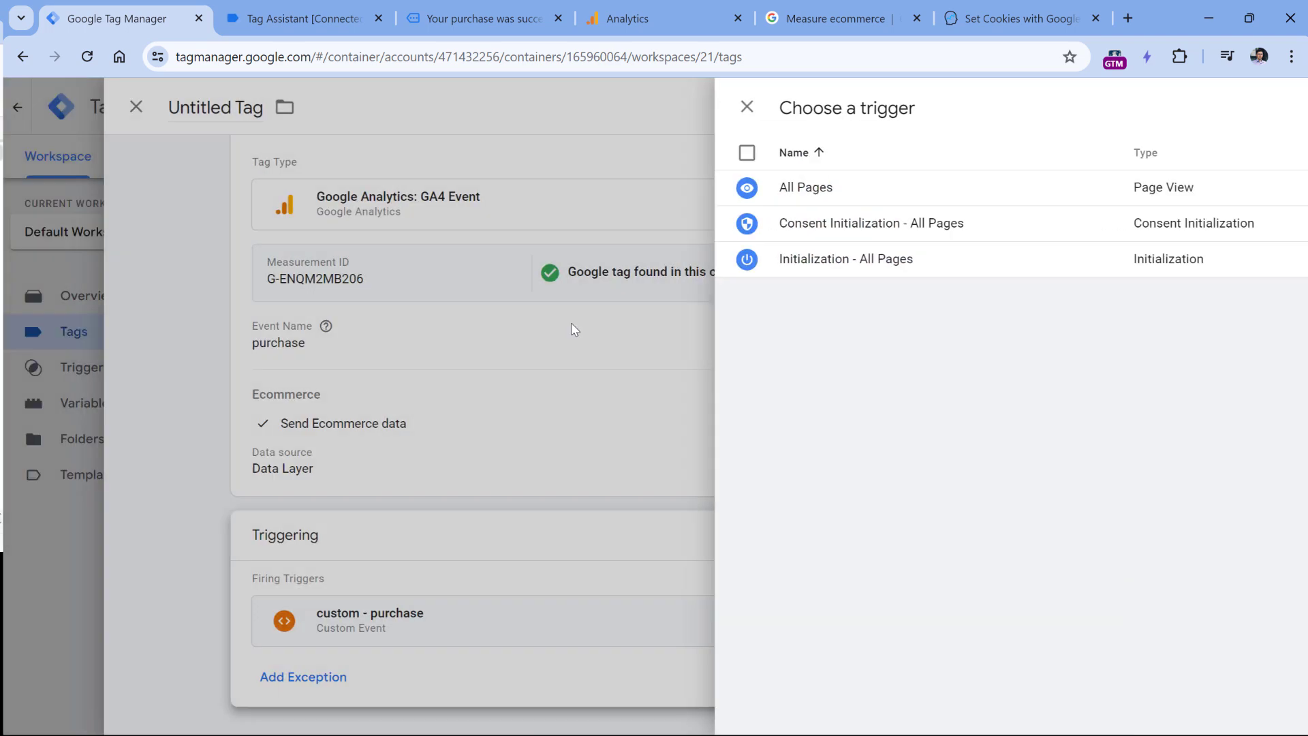
Name the tag "GA4 event - purchase" and save it.
{"action": "left_click", "coordinate": [320, 107]}
{"action": "type", "text": "GA4 event - purch"}
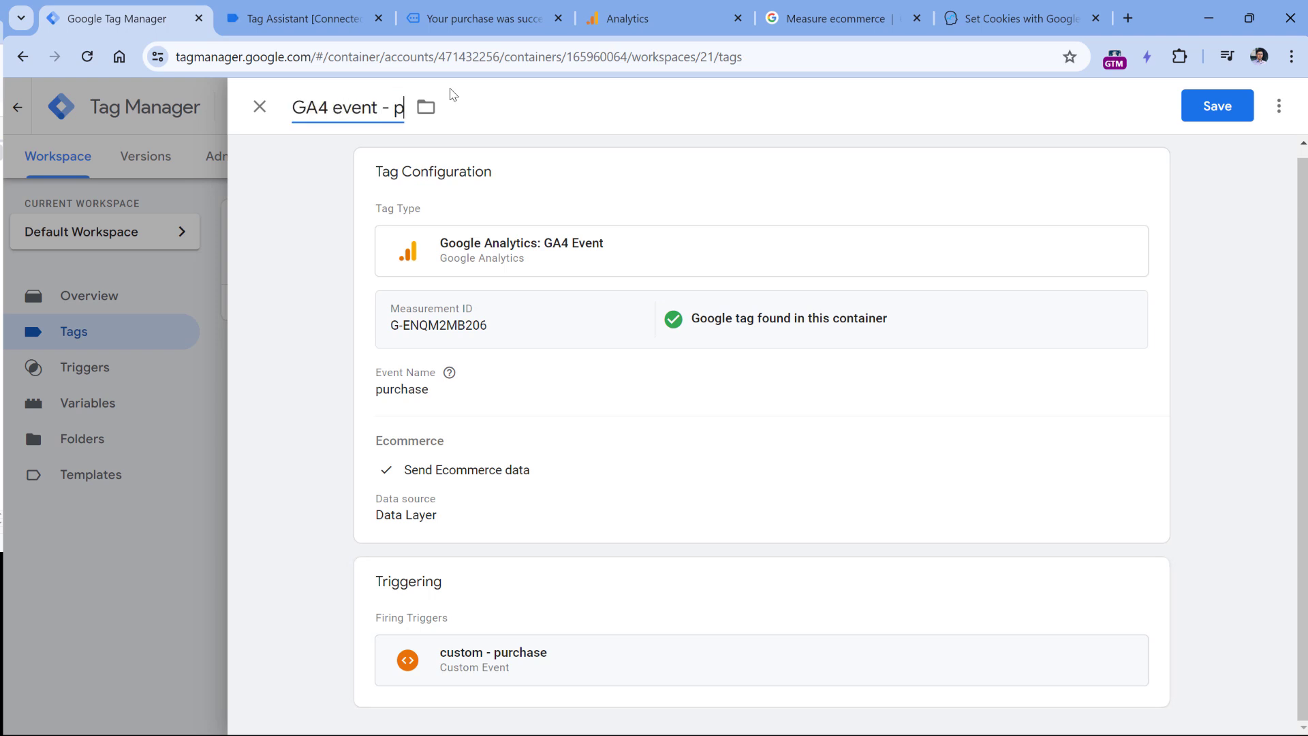
{"action": "type", "text": "ase"}
{"action": "left_click", "coordinate": [1205, 106]}
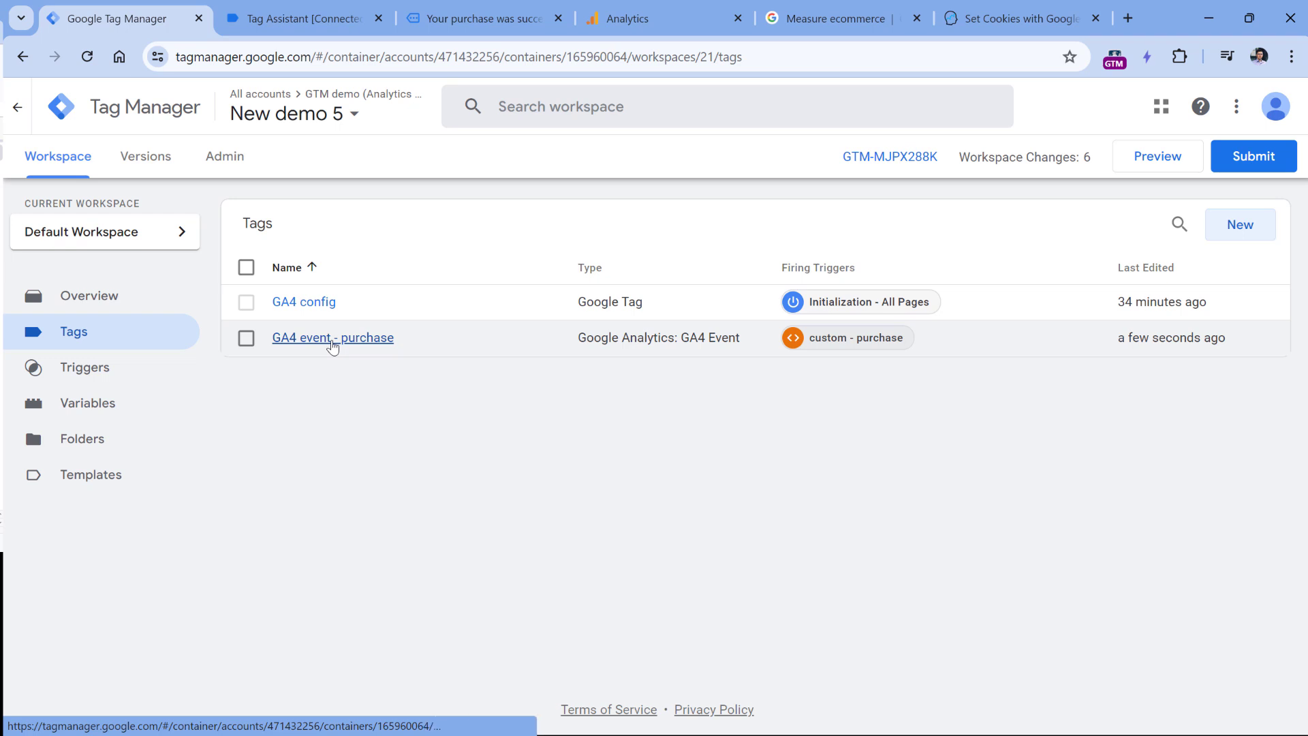
Review the purchase event's ecommerce object in Tag Assistant, and switch to the GTM demo site to search it for "test".
{"action": "left_click", "coordinate": [300, 18]}
{"action": "left_click_drag", "start_coordinate": [272, 386], "coordinate": [284, 617]}
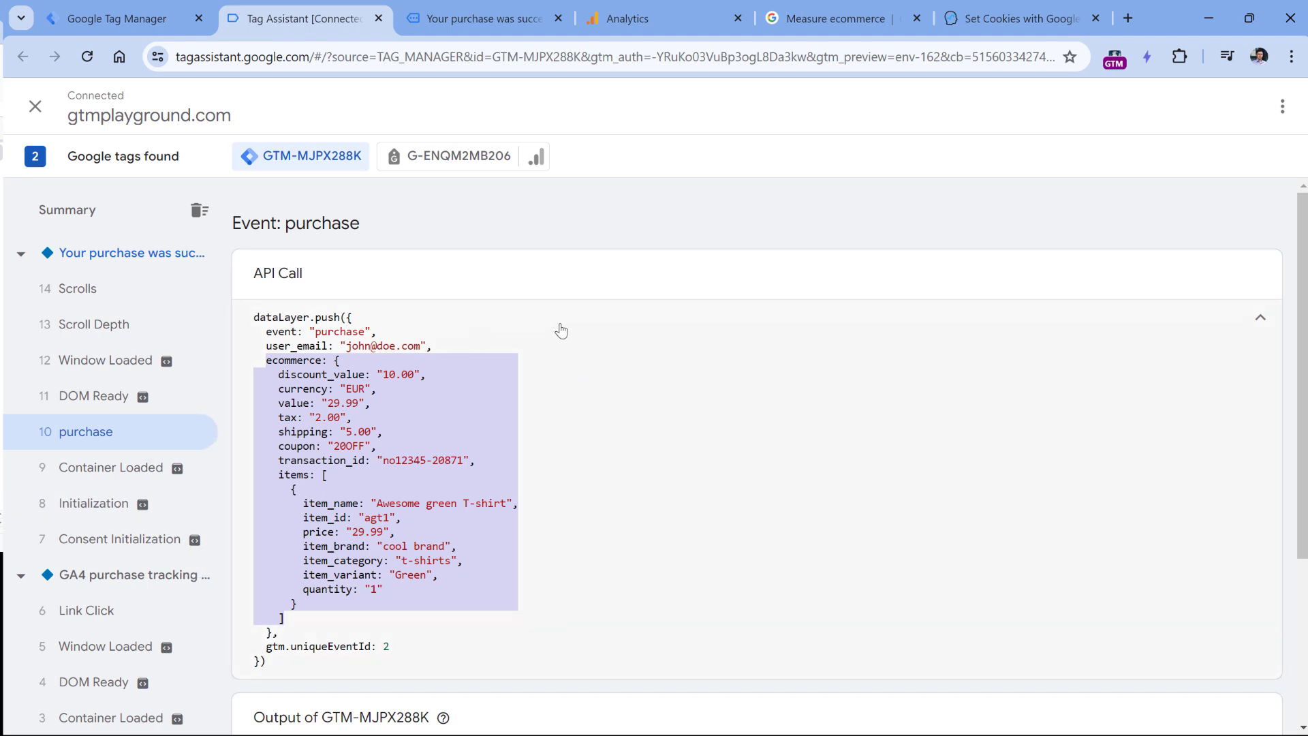
{"action": "left_click", "coordinate": [483, 26]}
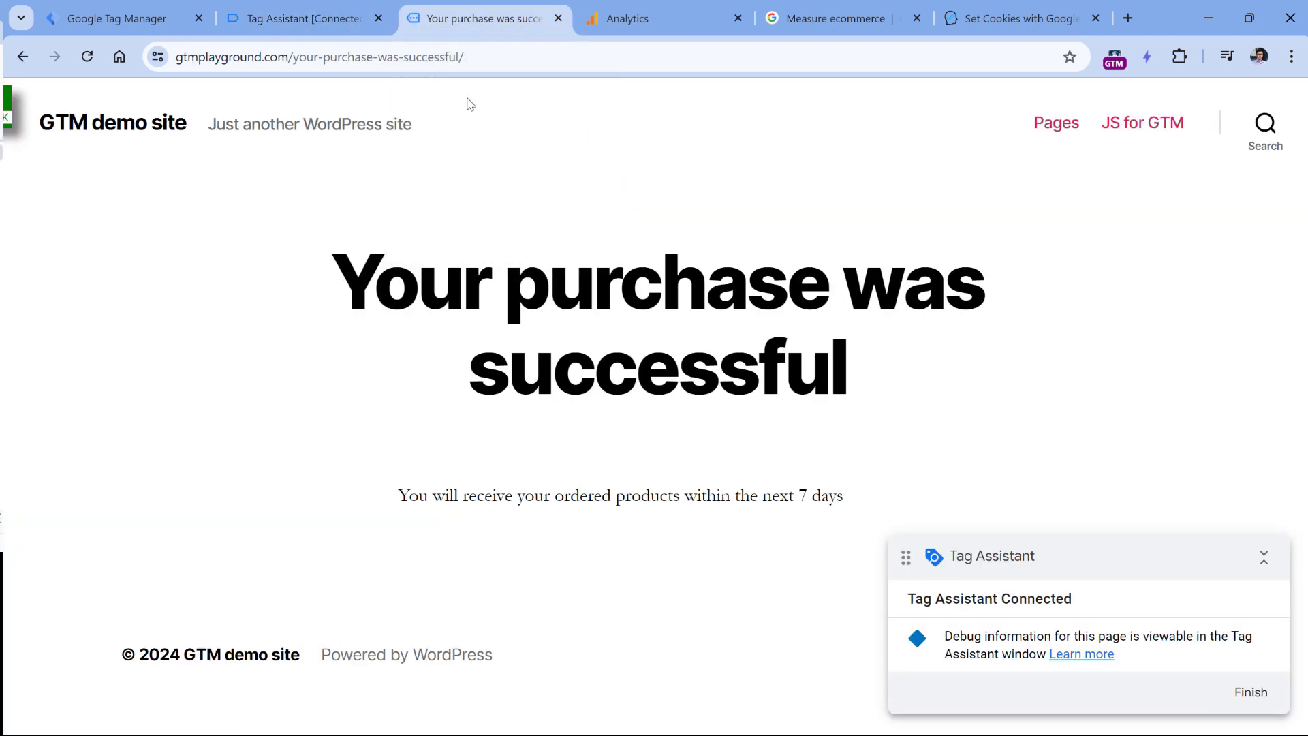
{"action": "left_click", "coordinate": [109, 150]}
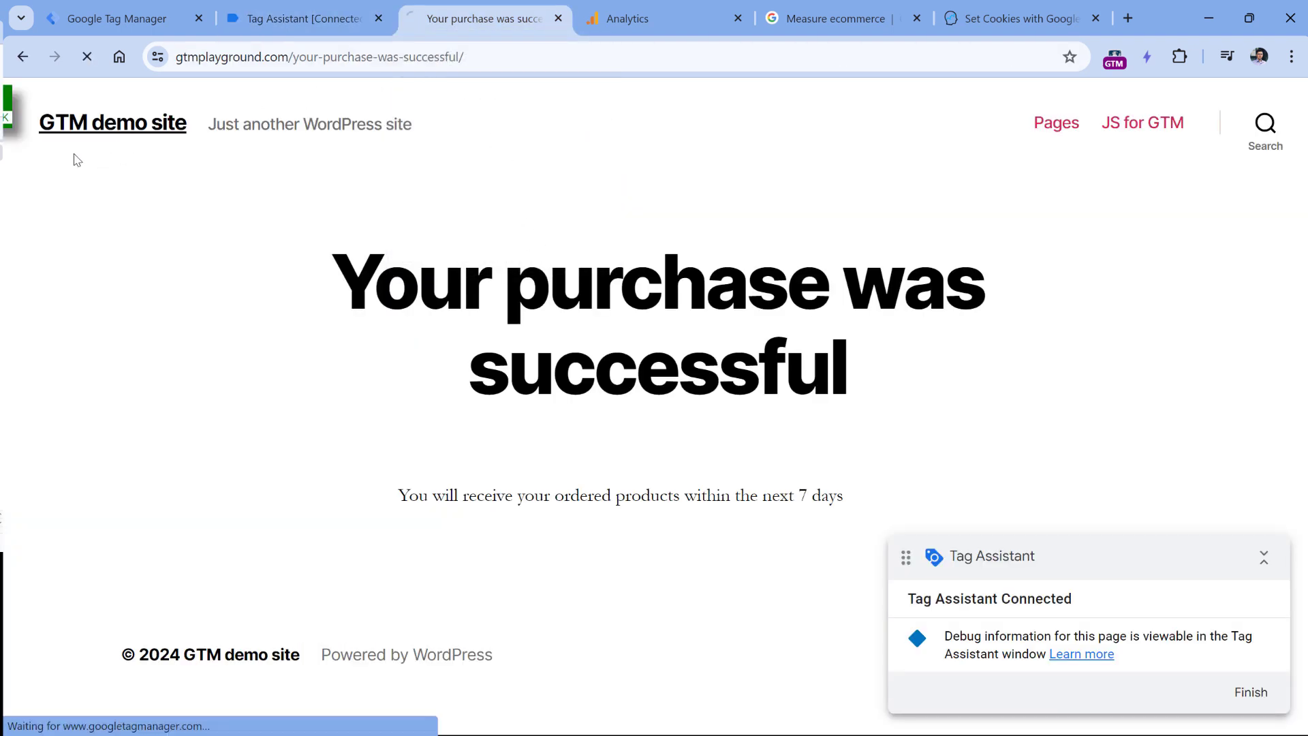
{"action": "left_click", "coordinate": [1265, 124]}
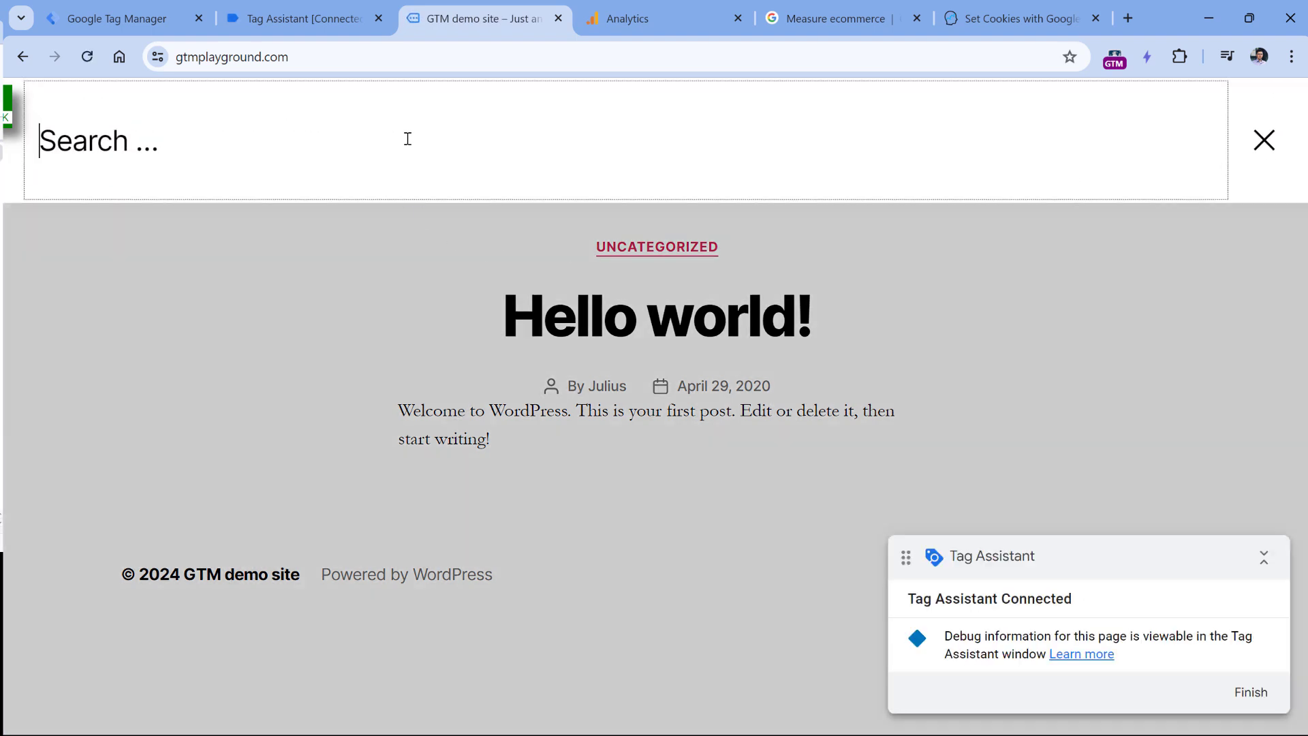
{"action": "type", "text": "test"}
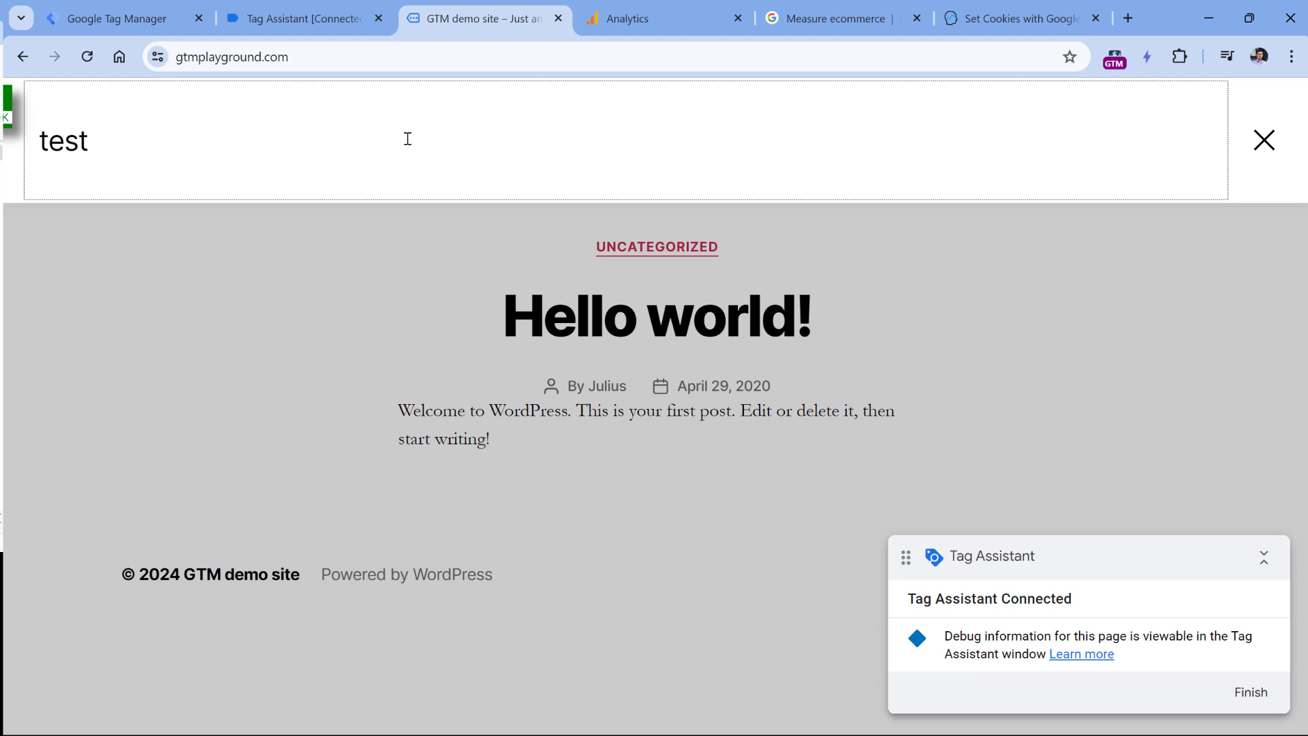
{"action": "key", "text": "Return"}
Examine the query parameter "s" and its value "test" in the search results page URL.
{"action": "left_click_drag", "start_coordinate": [293, 57], "coordinate": [372, 61]}
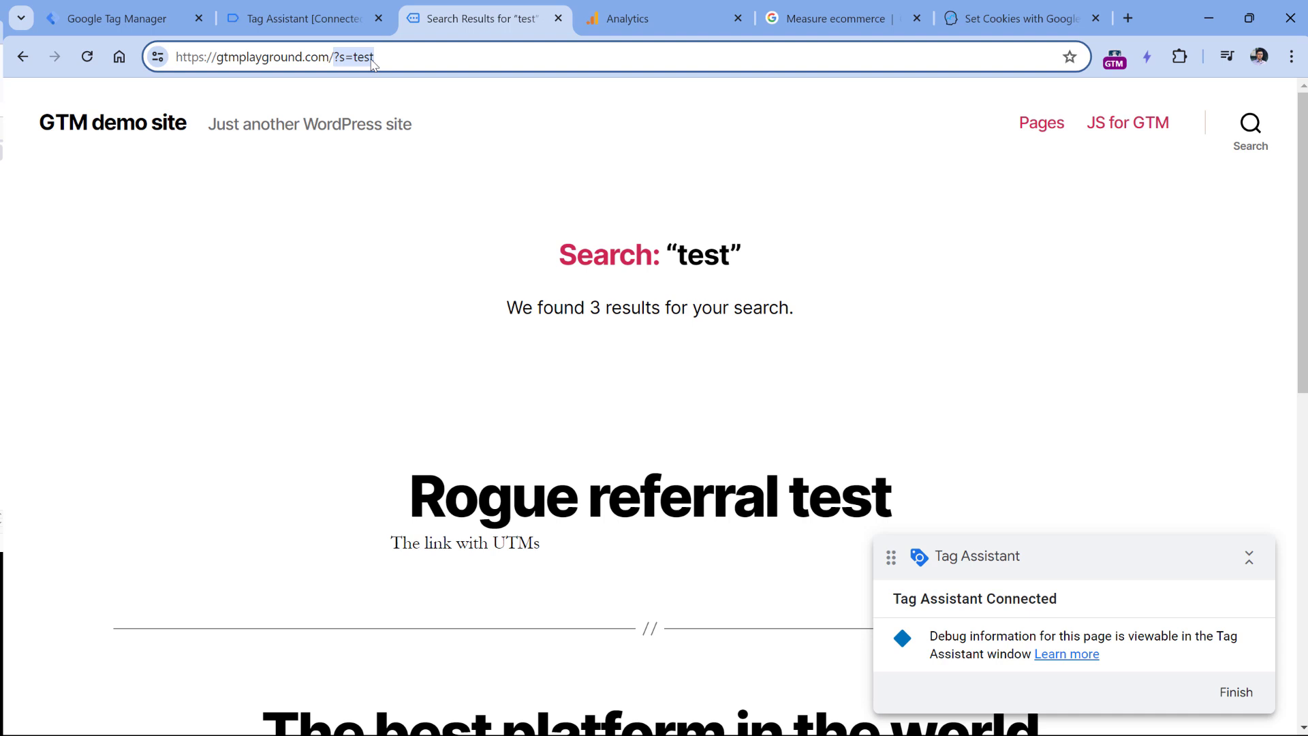
{"action": "left_click", "coordinate": [396, 58]}
{"action": "left_click_drag", "start_coordinate": [387, 59], "coordinate": [354, 57]}
{"action": "left_click", "coordinate": [387, 60]}
{"action": "left_click_drag", "start_coordinate": [381, 54], "coordinate": [360, 62]}
{"action": "left_click", "coordinate": [358, 61]}
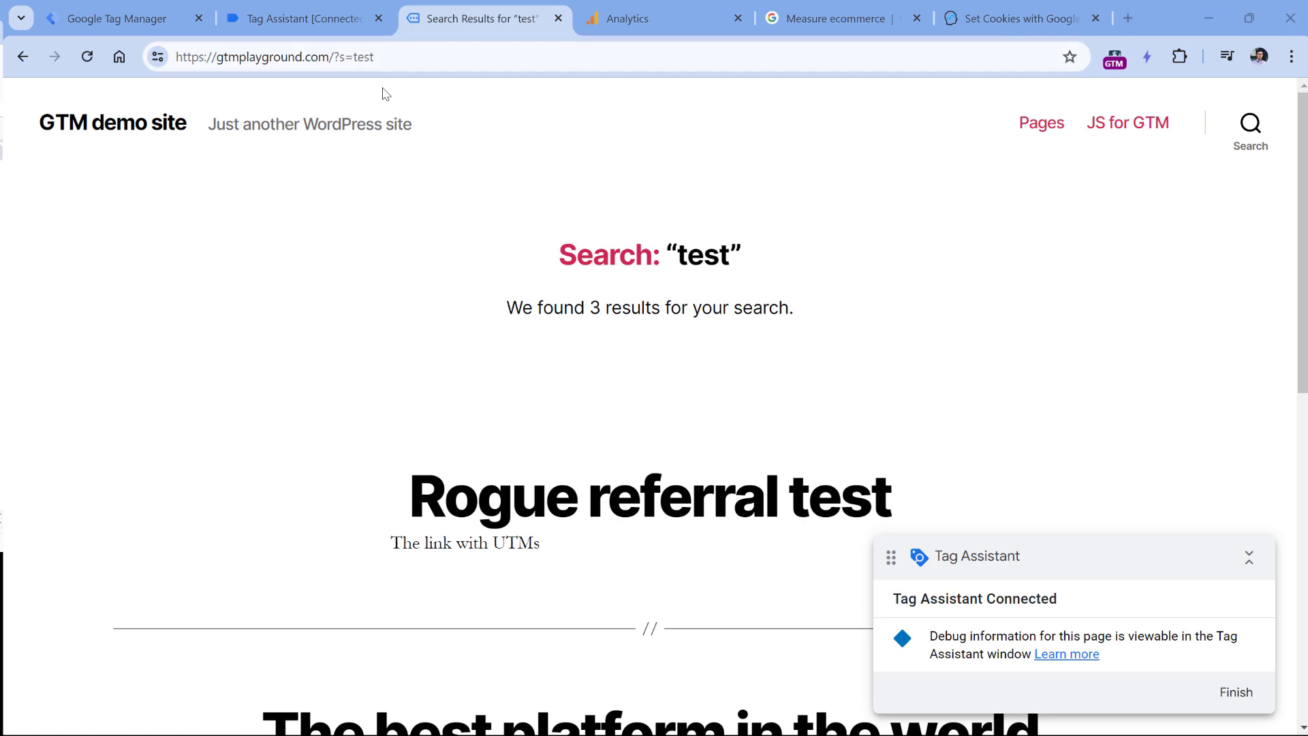
{"action": "left_click_drag", "start_coordinate": [385, 57], "coordinate": [365, 56]}
{"action": "left_click", "coordinate": [360, 58]}
{"action": "double_click", "coordinate": [365, 58]}
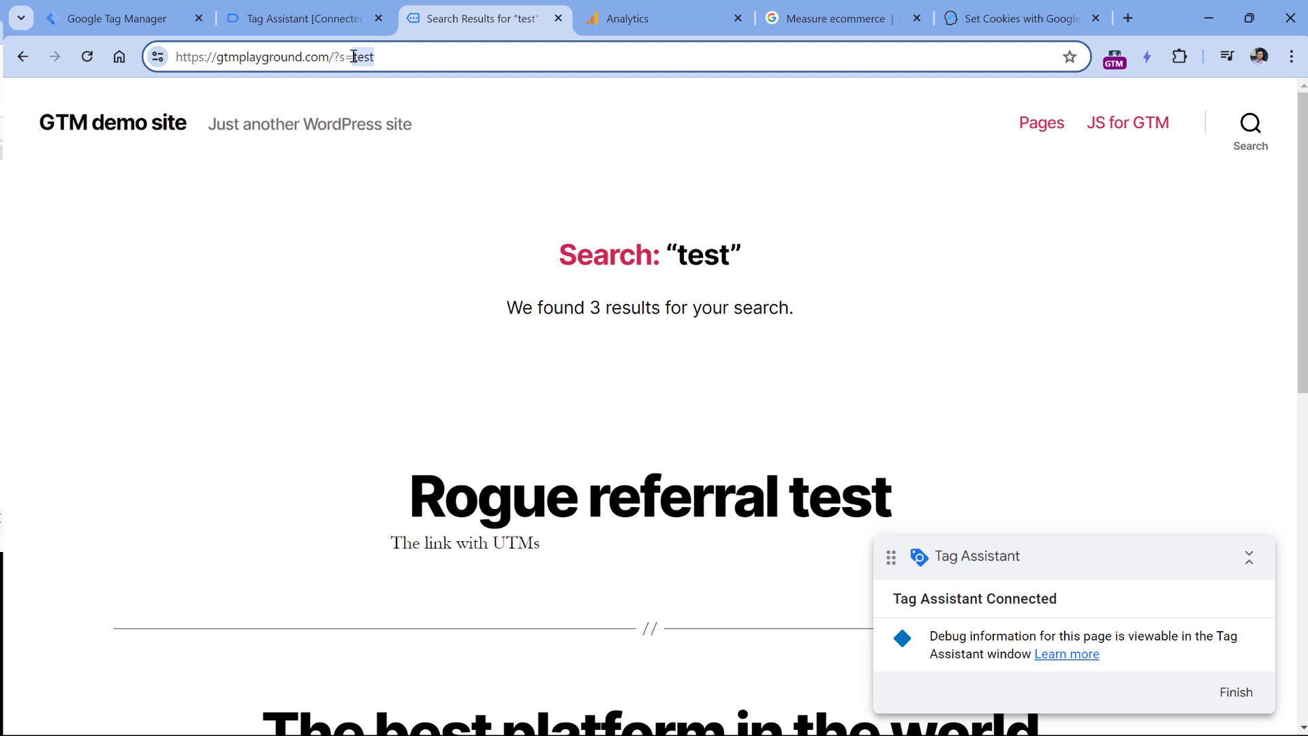
{"action": "left_click", "coordinate": [379, 56]}
{"action": "double_click", "coordinate": [362, 57]}
{"action": "left_click", "coordinate": [387, 61]}
{"action": "double_click", "coordinate": [344, 57]}
{"action": "left_click", "coordinate": [389, 54]}
{"action": "left_click_drag", "start_coordinate": [343, 59], "coordinate": [336, 60]}
{"action": "double_click", "coordinate": [343, 60]}
{"action": "double_click", "coordinate": [363, 57]}
Switch to Google Tag Manager and create a user-defined variable of type URL with the component type Query.
{"action": "left_click", "coordinate": [106, 26]}
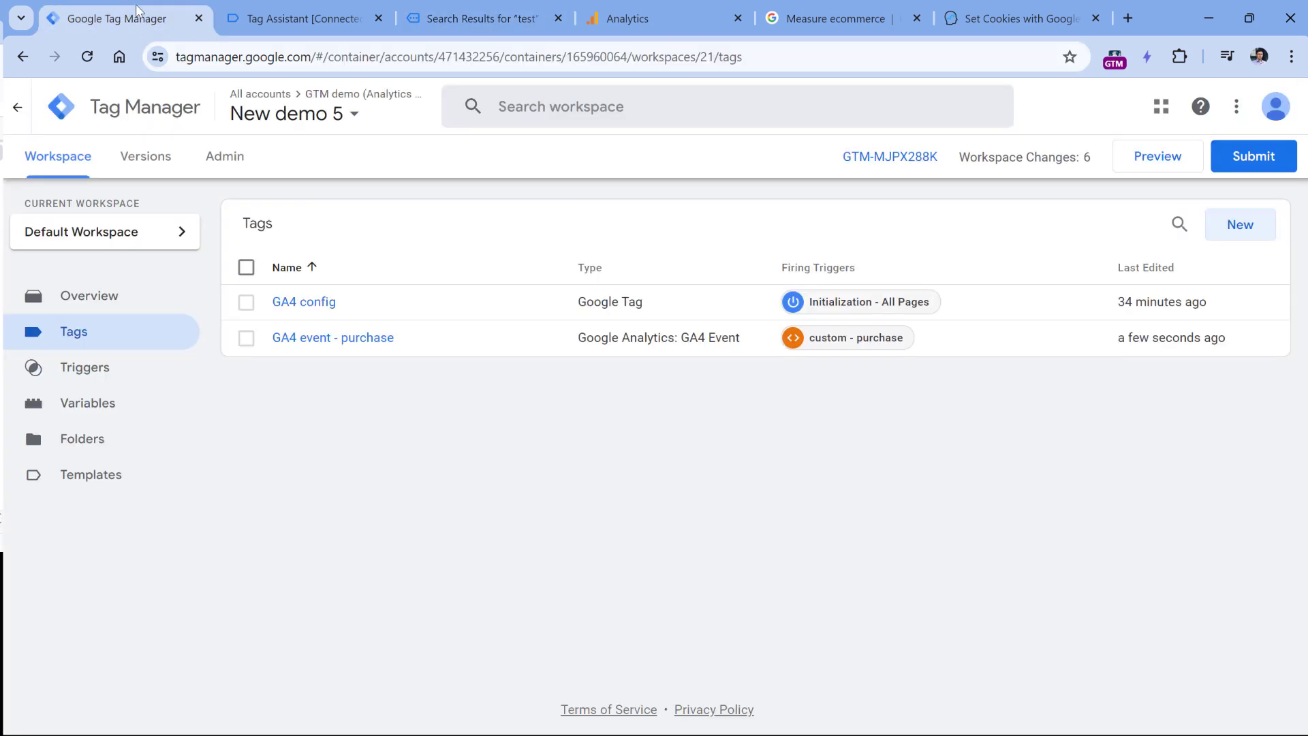
{"action": "left_click", "coordinate": [91, 410]}
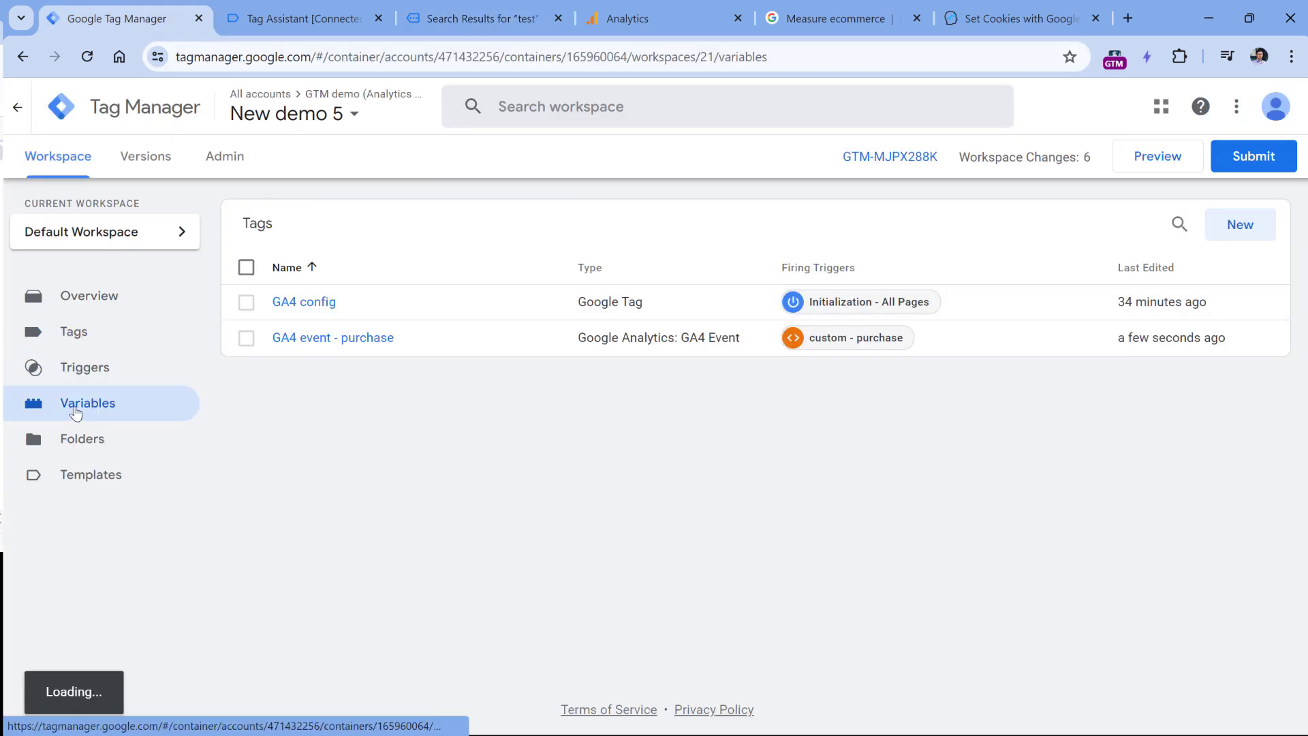
{"action": "scroll", "coordinate": [750, 329], "scroll_direction": "down", "scroll_amount": 15}
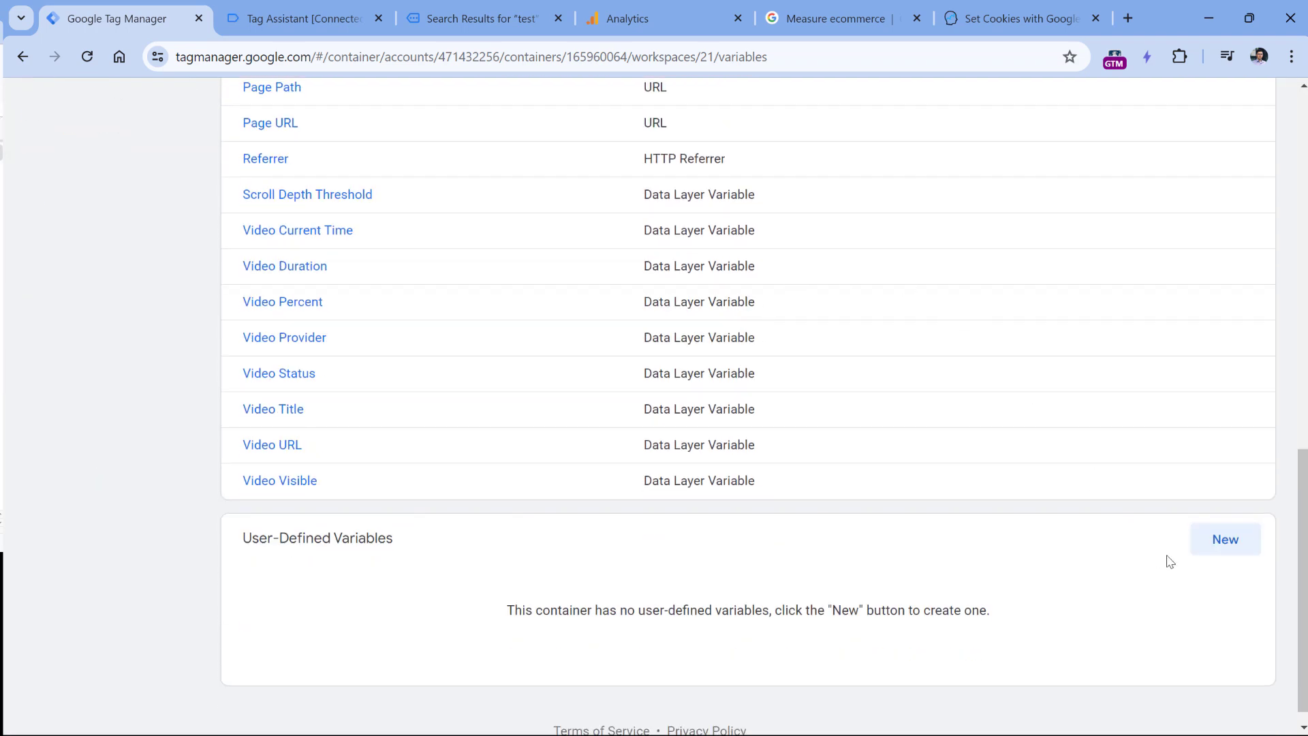
{"action": "left_click", "coordinate": [1225, 539]}
{"action": "left_click", "coordinate": [516, 285]}
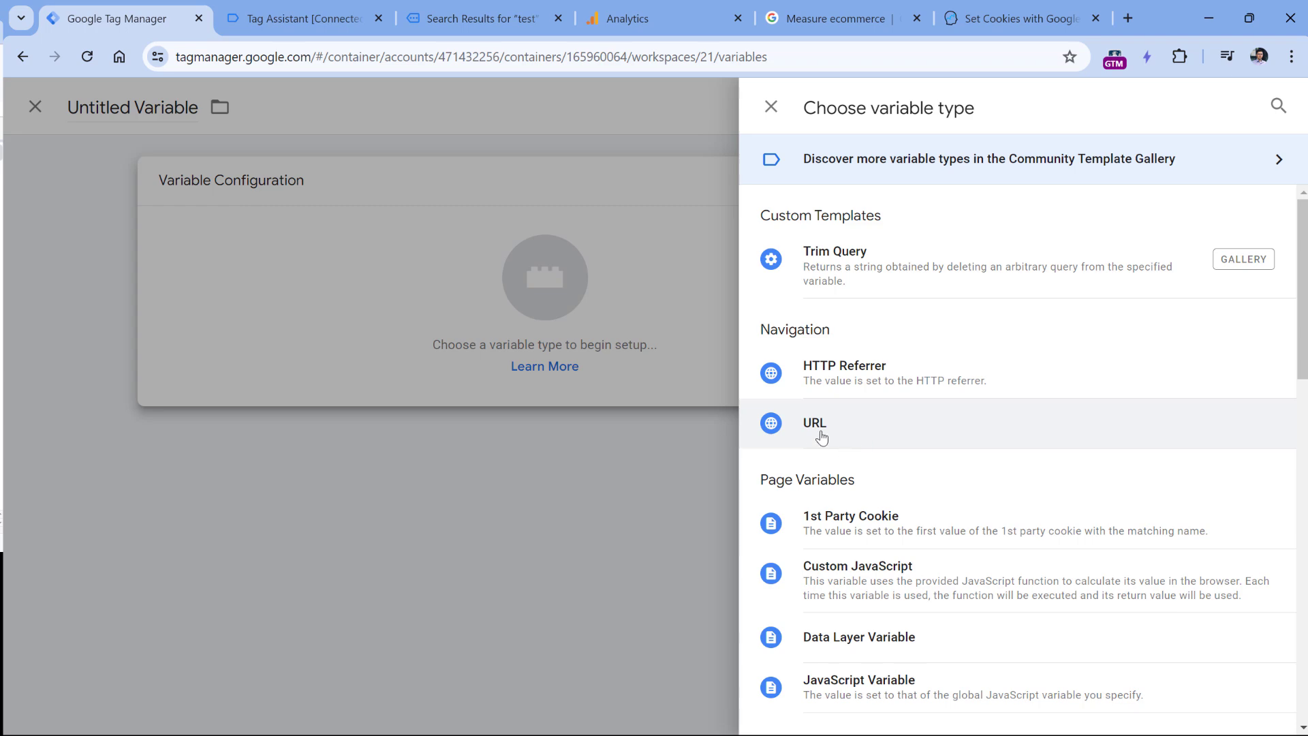
{"action": "left_click", "coordinate": [820, 437]}
{"action": "left_click", "coordinate": [475, 368]}
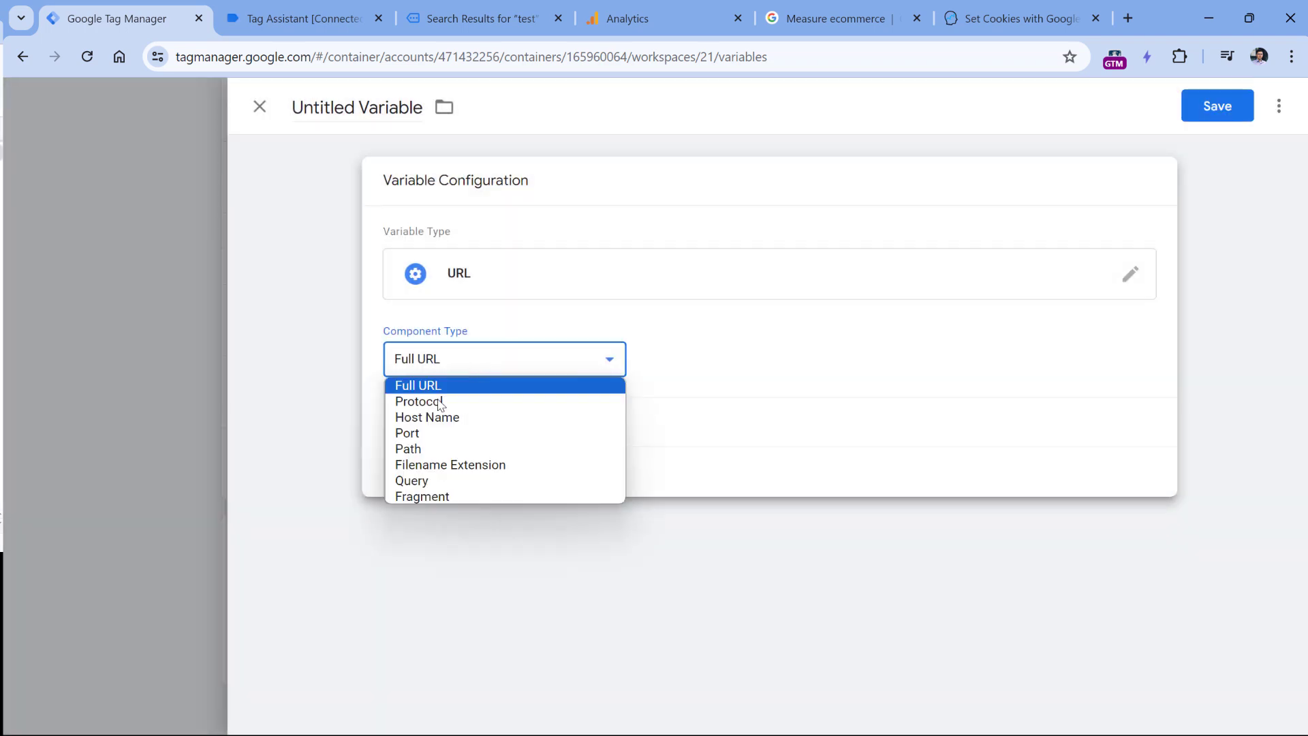
{"action": "left_click", "coordinate": [426, 480]}
Set the query key to "s", matching the search results page URL, and save the variable as "url - s".
{"action": "left_click", "coordinate": [306, 20]}
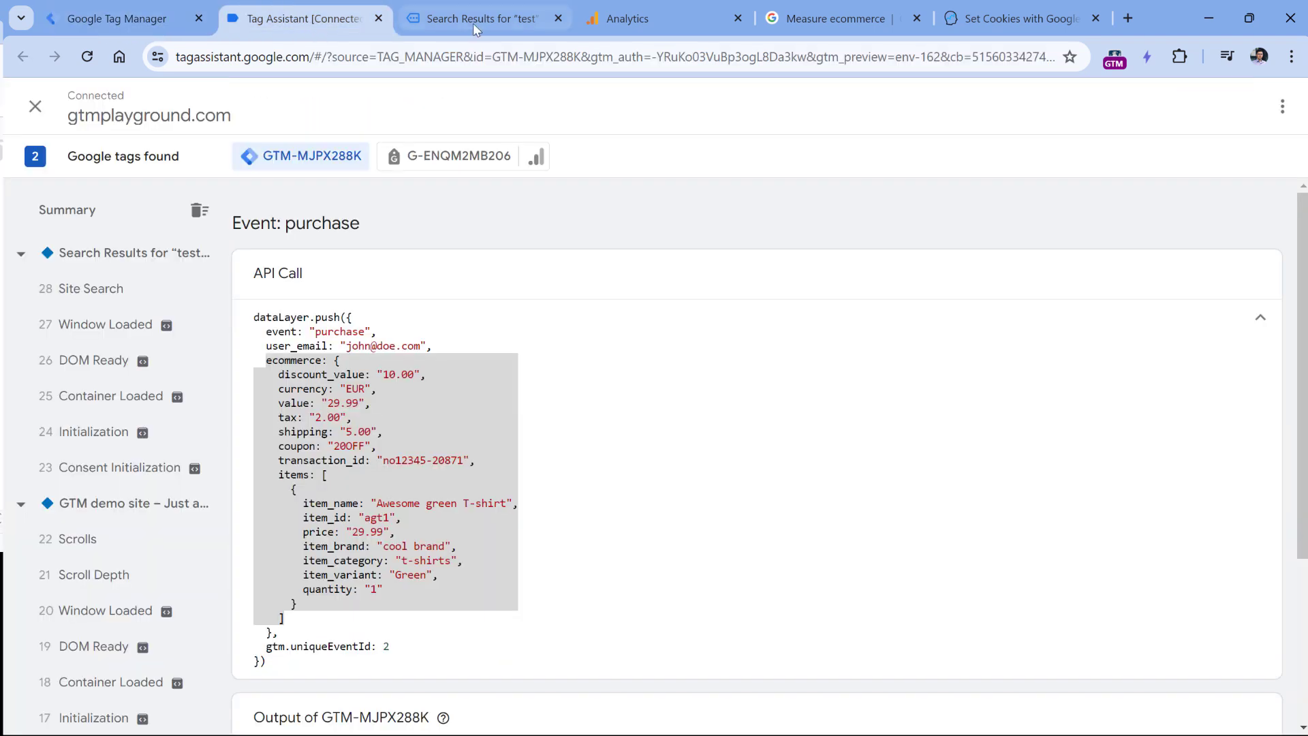
{"action": "left_click", "coordinate": [472, 23]}
{"action": "left_click_drag", "start_coordinate": [340, 57], "coordinate": [336, 57]}
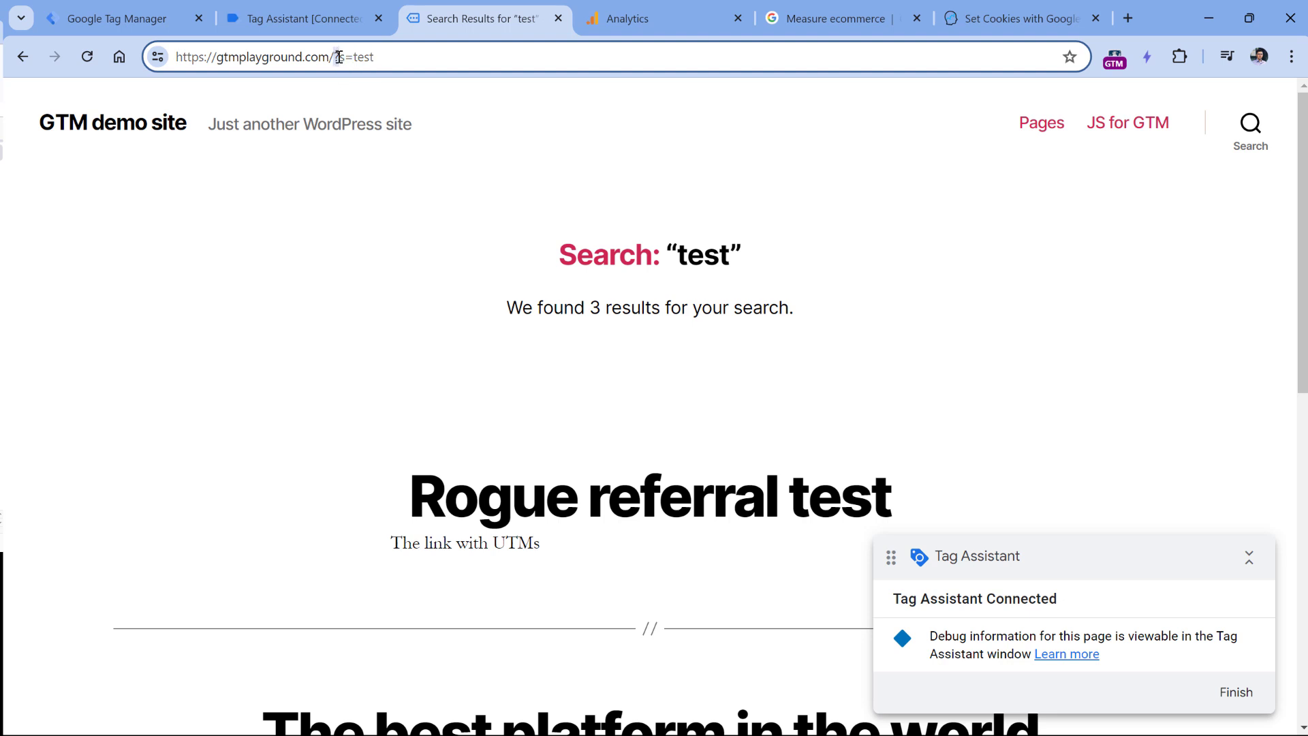
{"action": "left_click", "coordinate": [68, 17]}
{"action": "left_click", "coordinate": [446, 430]}
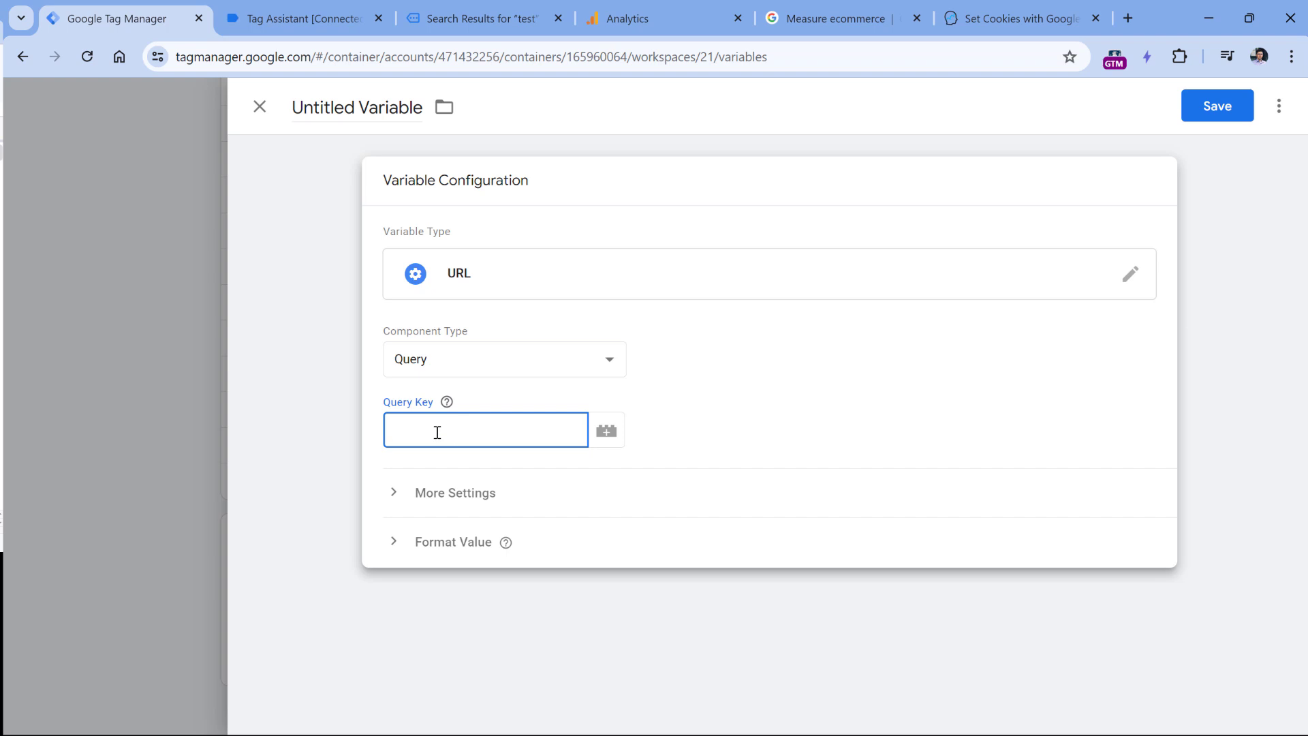
{"action": "left_click", "coordinate": [353, 107]}
{"action": "type", "text": "url - s"}
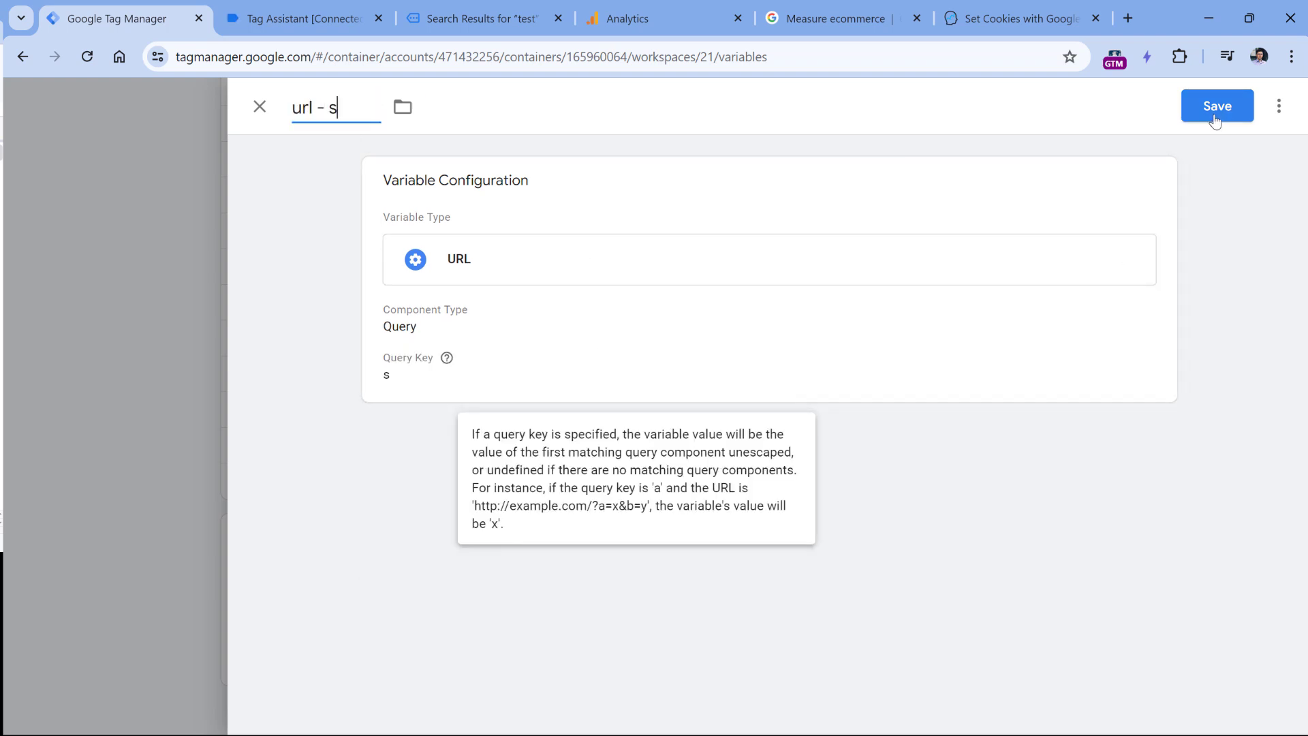
{"action": "left_click", "coordinate": [1213, 121]}
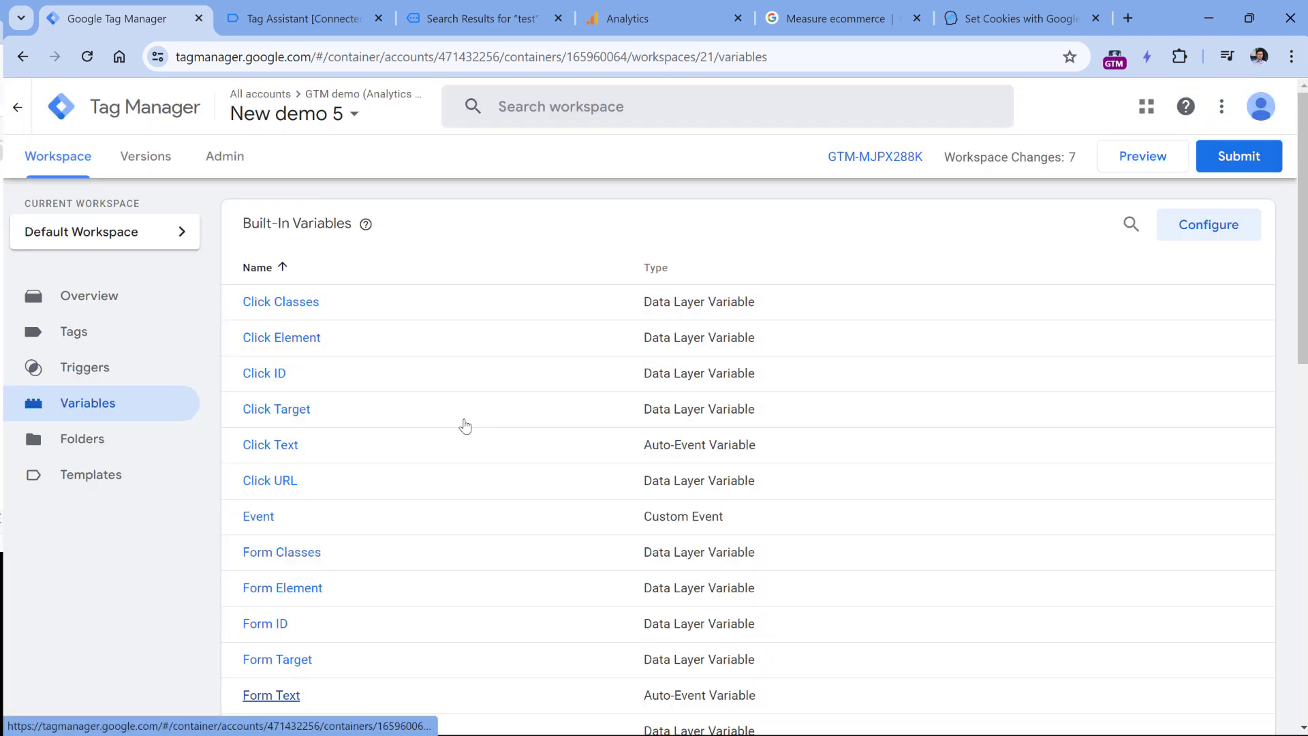
Restart preview mode for the container and search the connected GTM demo site for "test".
{"action": "left_click", "coordinate": [1143, 166]}
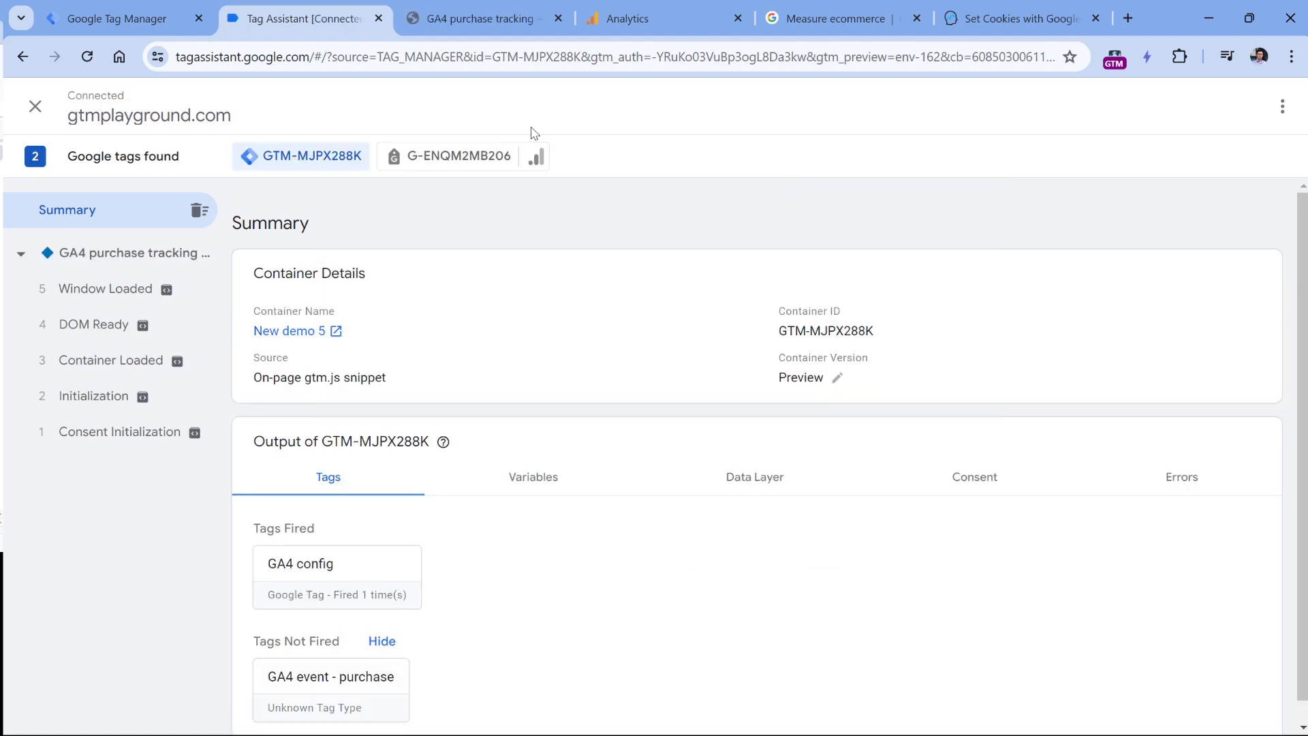
{"action": "left_click", "coordinate": [484, 20]}
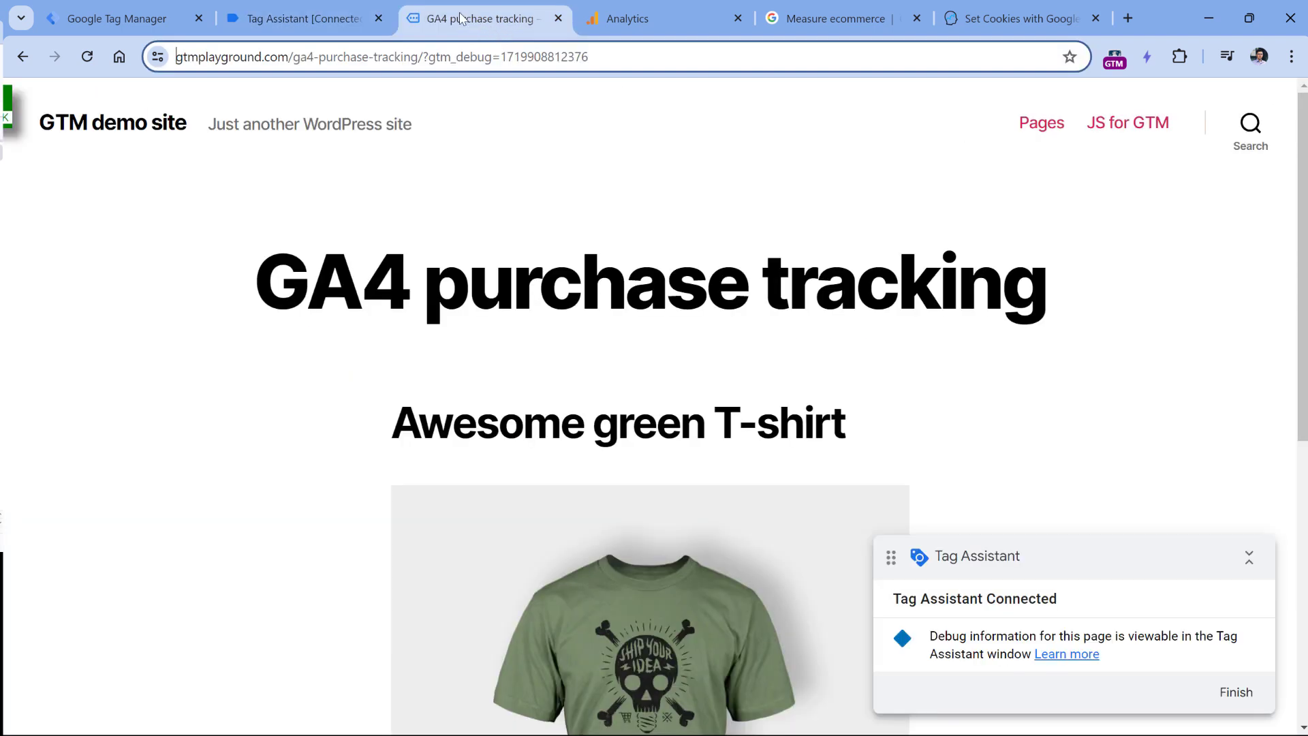
{"action": "left_click", "coordinate": [1250, 126]}
{"action": "type", "text": "test"}
{"action": "key", "text": "Return"}
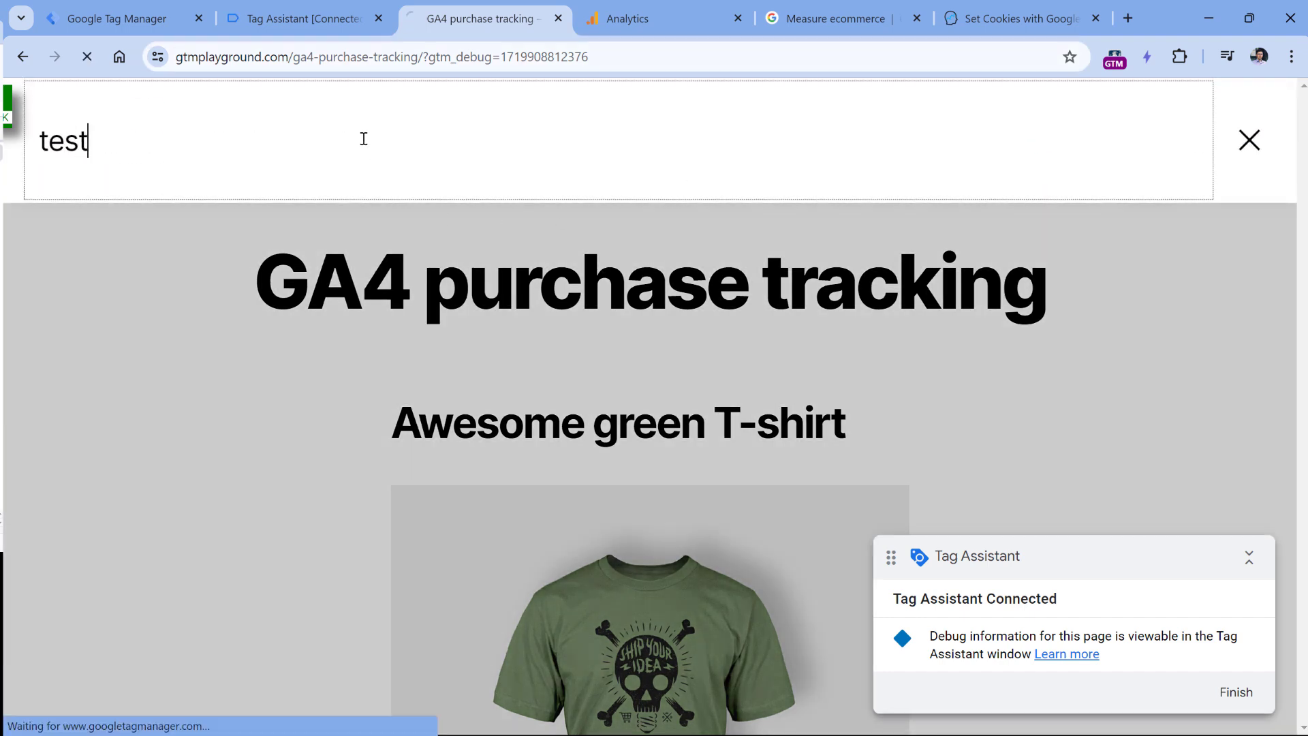
{"action": "left_click_drag", "start_coordinate": [300, 56], "coordinate": [405, 80]}
Check the "url - s" variable's value in Tag Assistant for the search results page's Container Loaded event.
{"action": "left_click", "coordinate": [299, 21]}
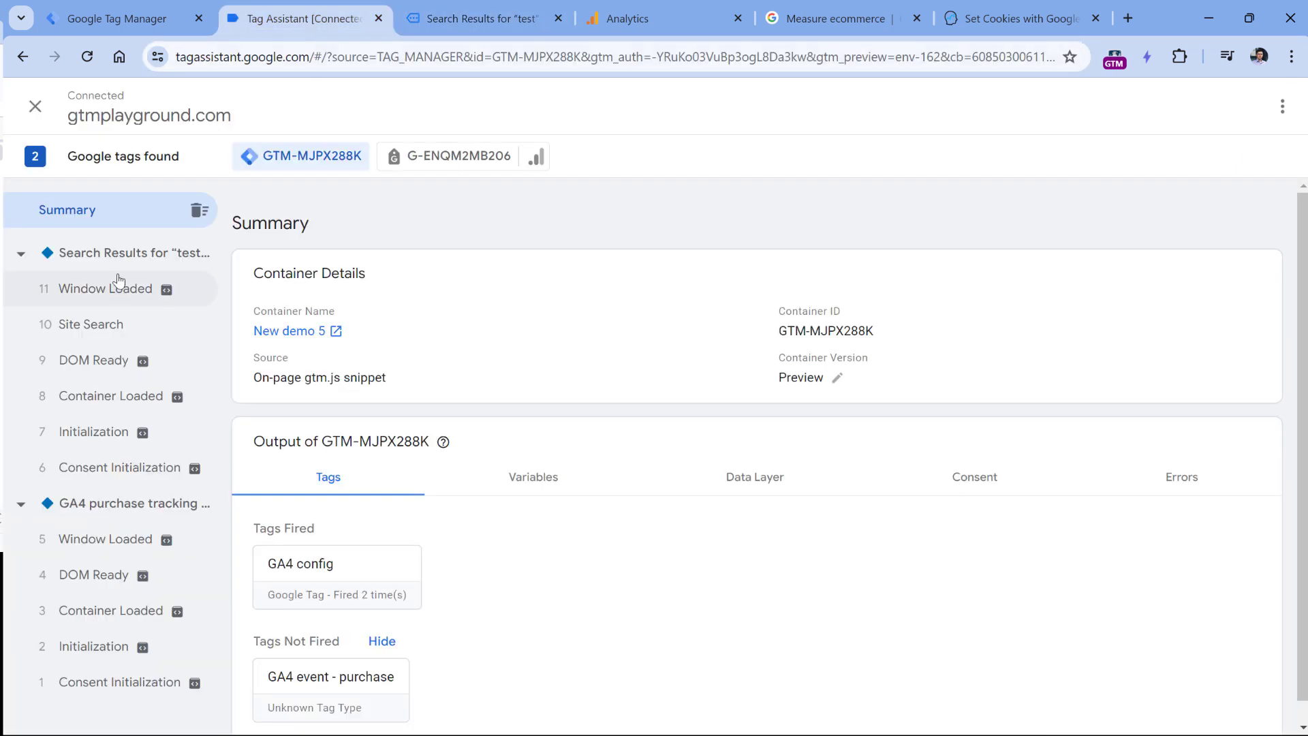
{"action": "left_click", "coordinate": [112, 403]}
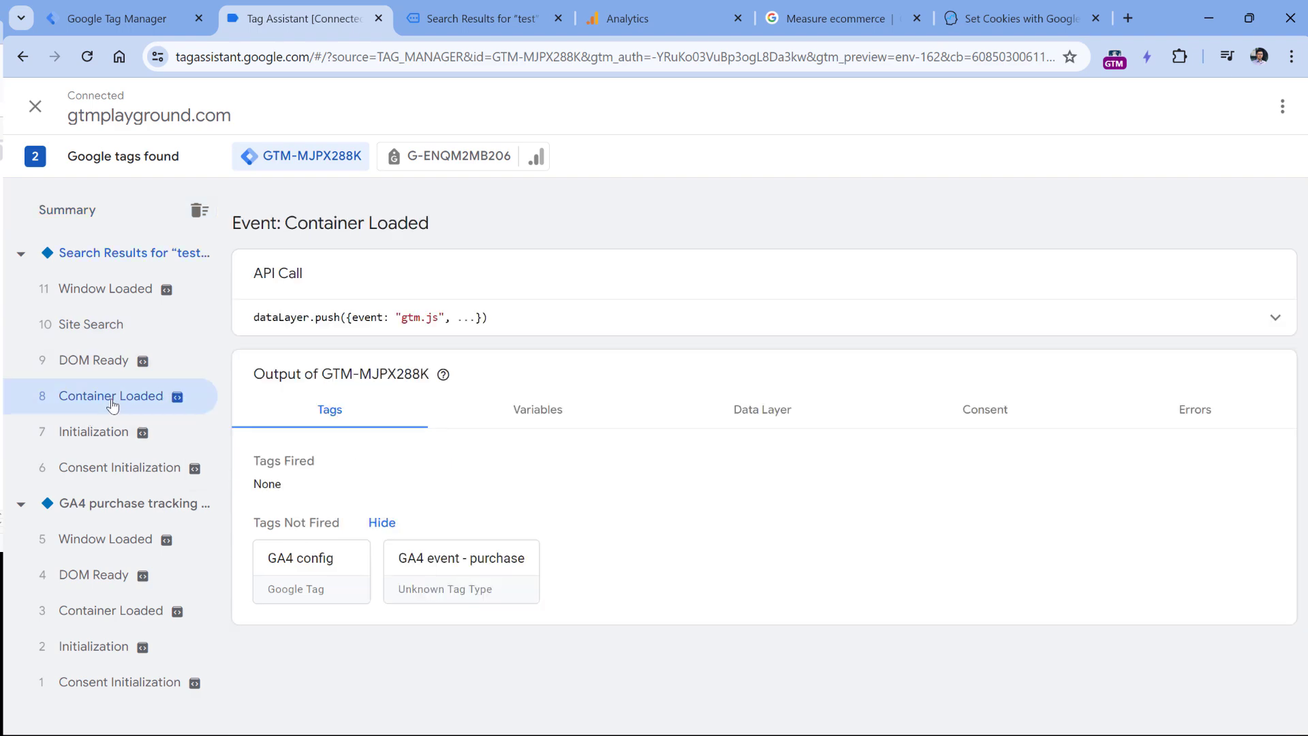
{"action": "left_click", "coordinate": [539, 411]}
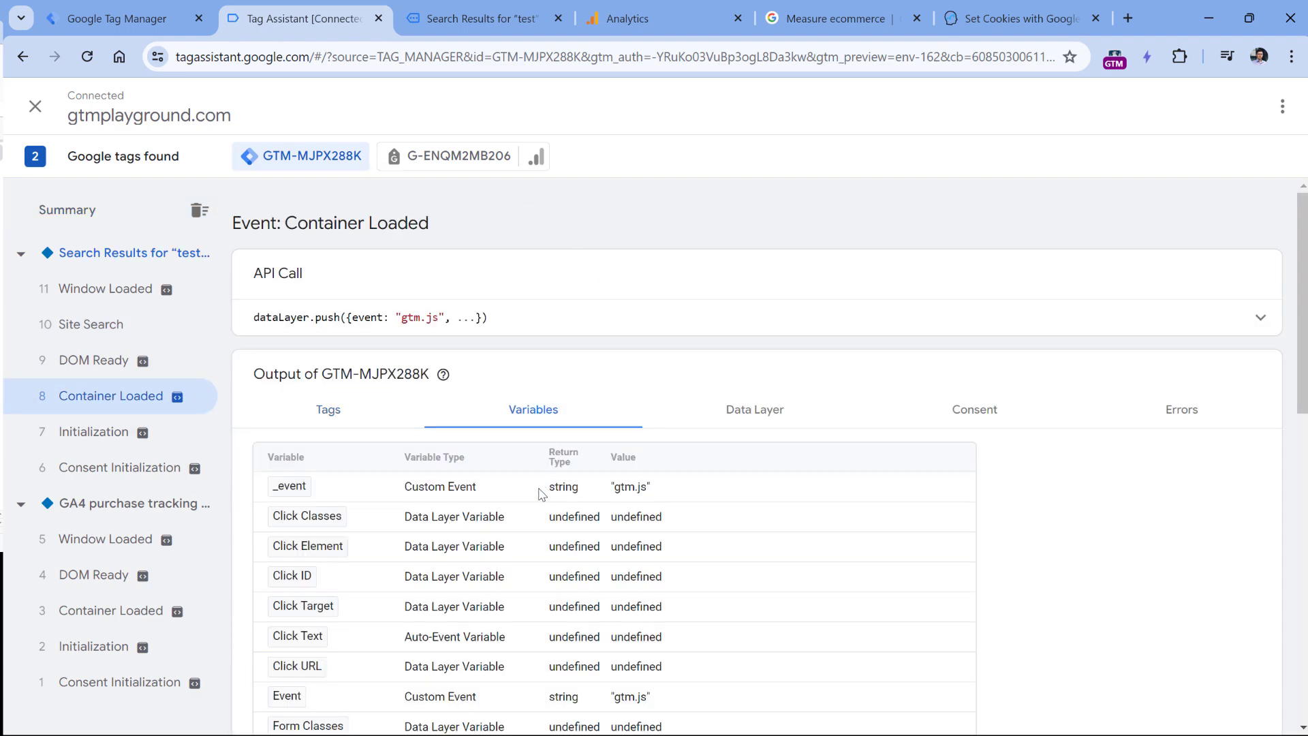
{"action": "scroll", "coordinate": [540, 461], "scroll_direction": "down", "scroll_amount": 4}
{"action": "scroll", "coordinate": [514, 509], "scroll_direction": "down", "scroll_amount": 7}
{"action": "left_click_drag", "start_coordinate": [615, 444], "coordinate": [637, 443]}
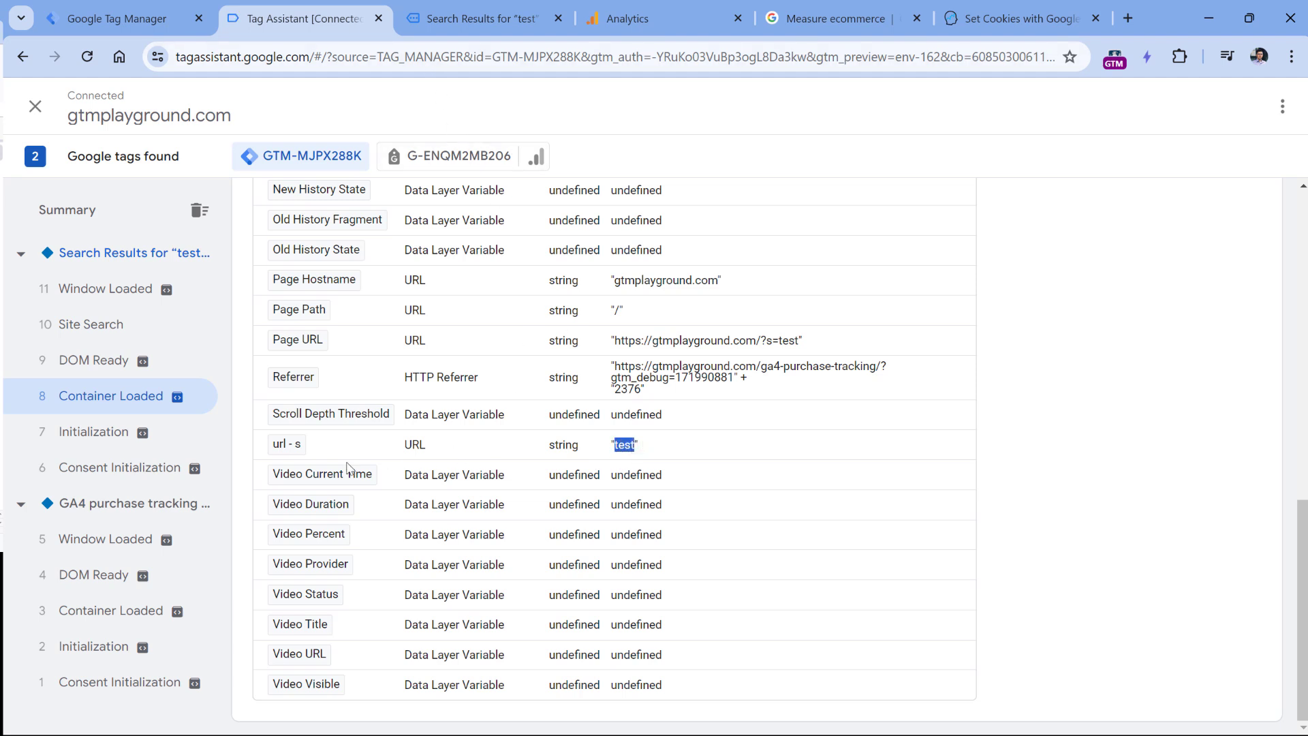
{"action": "left_click_drag", "start_coordinate": [640, 449], "coordinate": [611, 462]}
Switch to the Analytics Mania article on cookies with Google Tag Manager and copy its complete cookie-setting script.
{"action": "left_click", "coordinate": [1007, 19]}
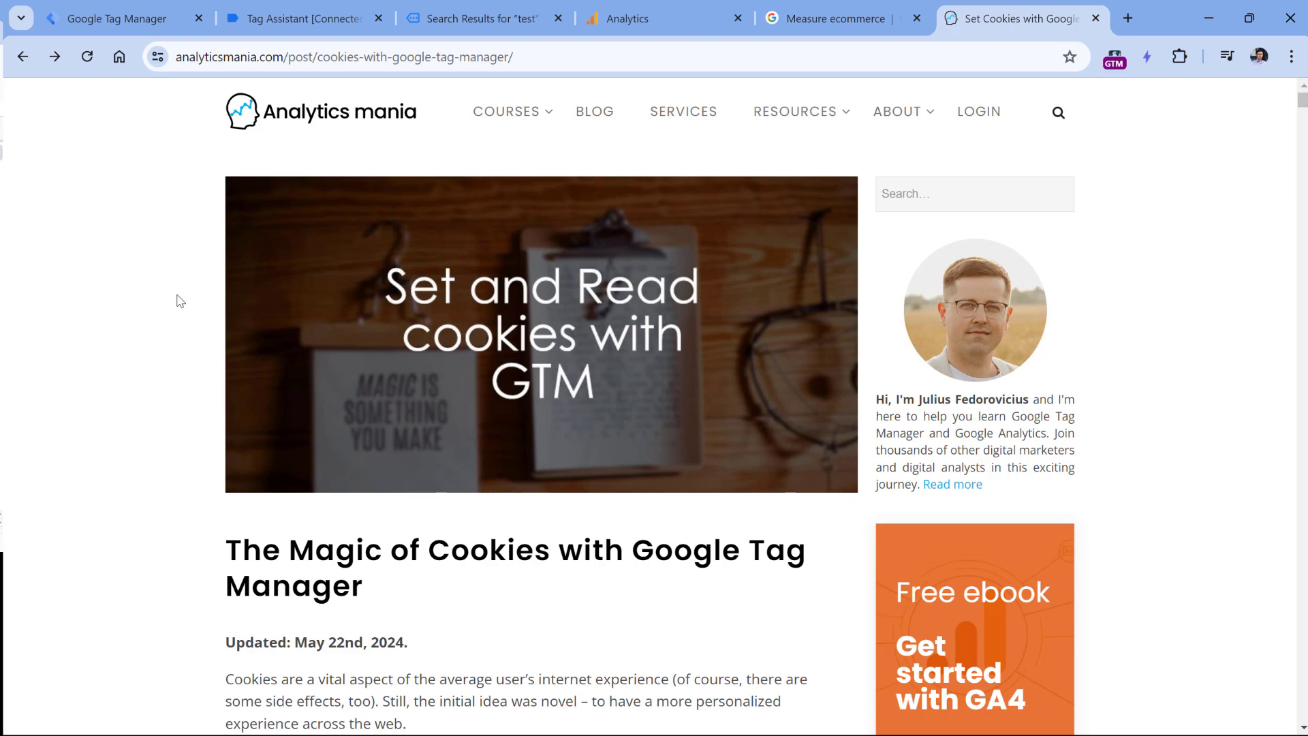
{"action": "scroll", "coordinate": [120, 314], "scroll_direction": "down", "scroll_amount": 10}
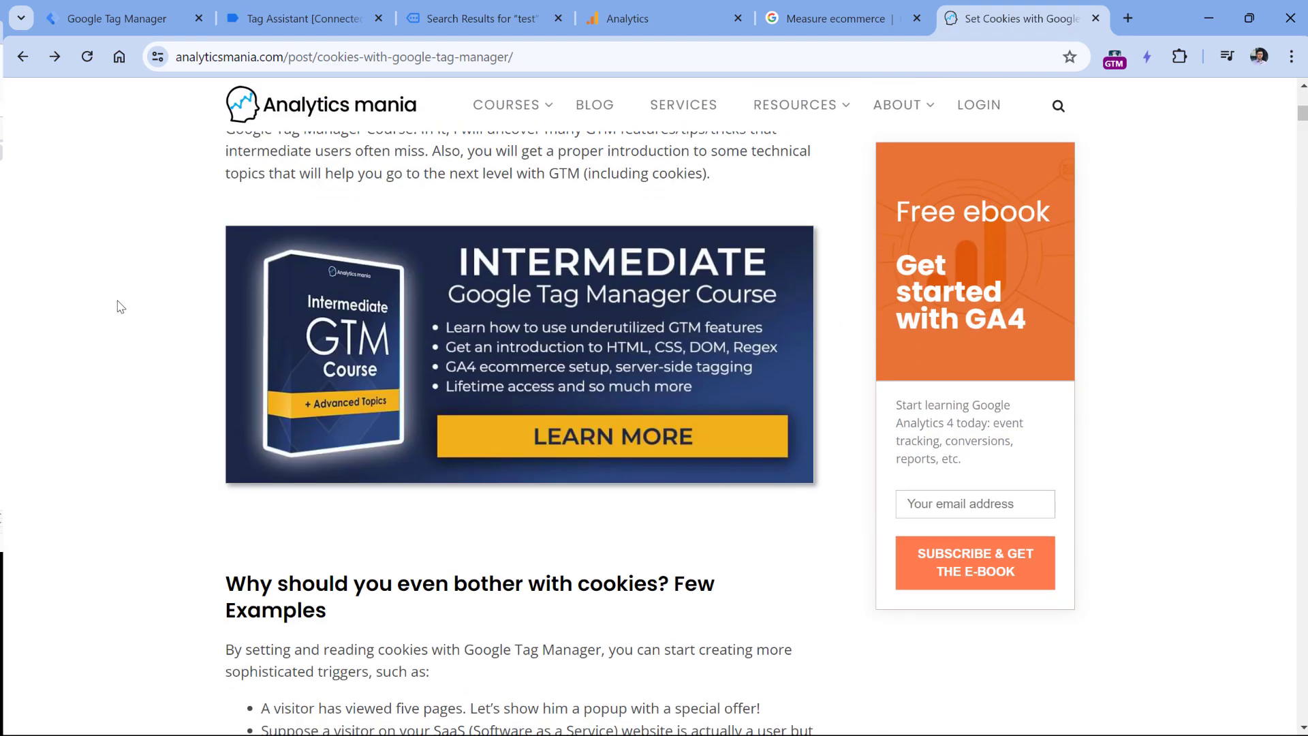
{"action": "scroll", "coordinate": [121, 307], "scroll_direction": "down", "scroll_amount": 15}
{"action": "scroll", "coordinate": [130, 248], "scroll_direction": "down", "scroll_amount": 1}
{"action": "scroll", "coordinate": [129, 248], "scroll_direction": "up", "scroll_amount": 2}
{"action": "left_click_drag", "start_coordinate": [295, 623], "coordinate": [240, 251]}
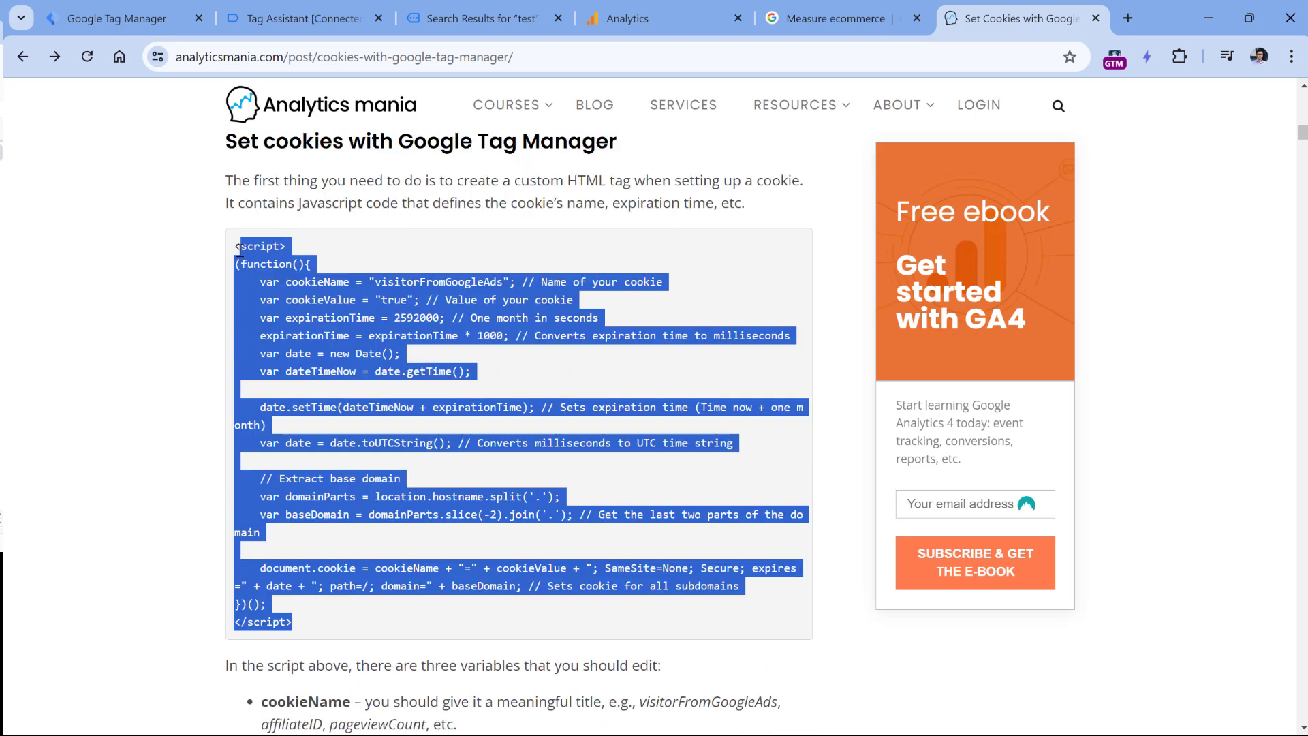
{"action": "right_click", "coordinate": [249, 256]}
{"action": "left_click", "coordinate": [286, 271]}
Switch to Google Tag Manager and create a Custom HTML tag containing the copied cookie script.
{"action": "left_click", "coordinate": [130, 18]}
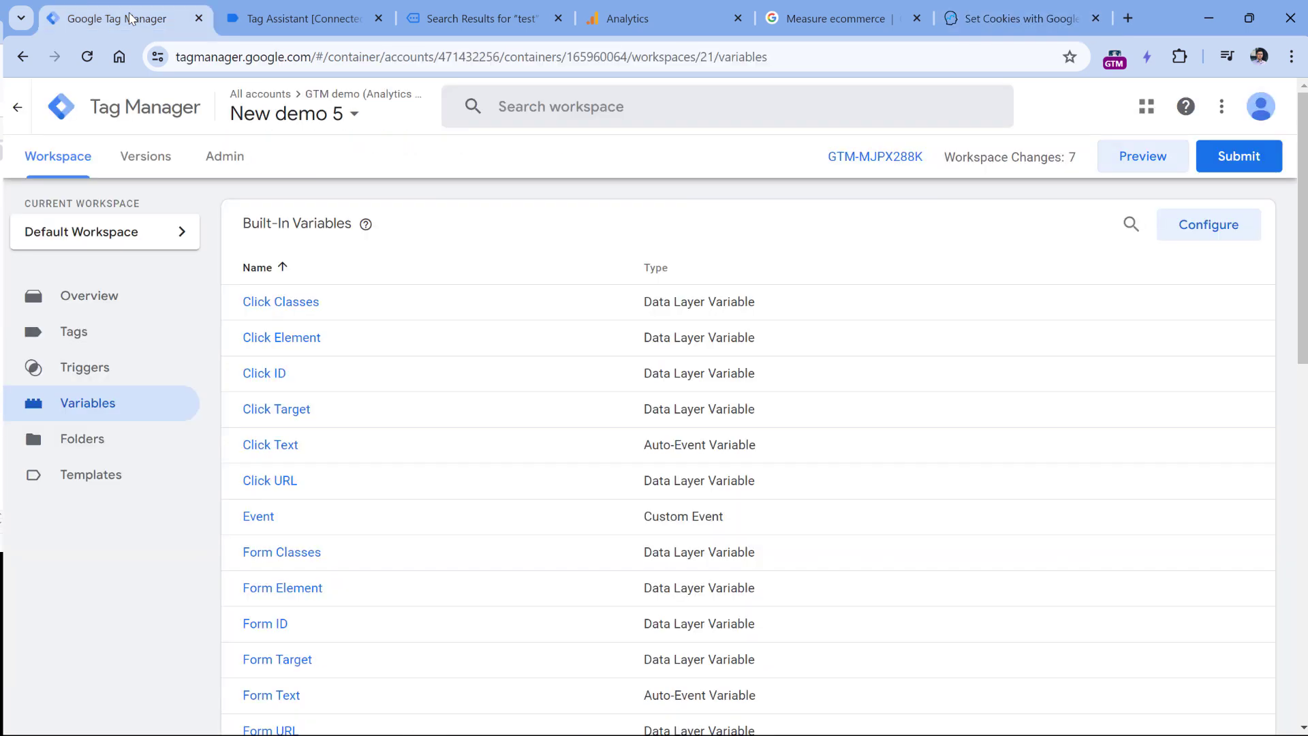
{"action": "left_click", "coordinate": [75, 334]}
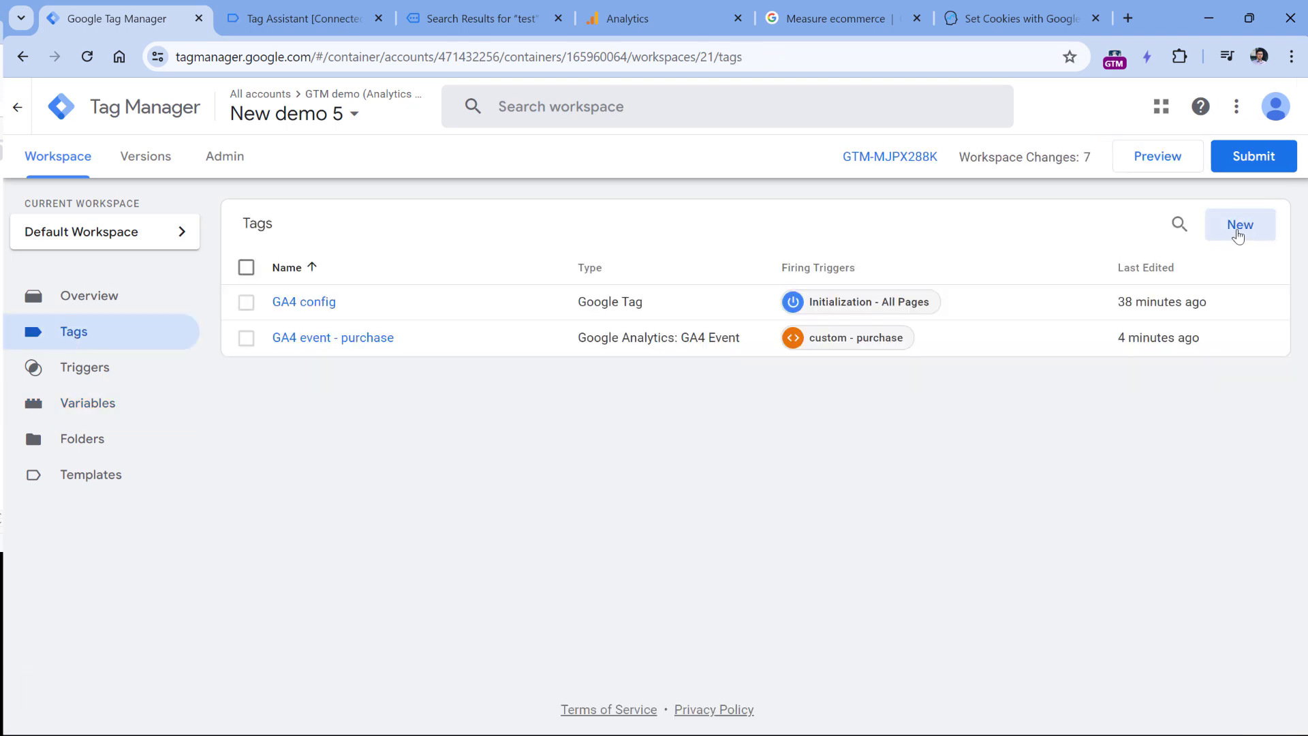
{"action": "left_click", "coordinate": [1237, 234]}
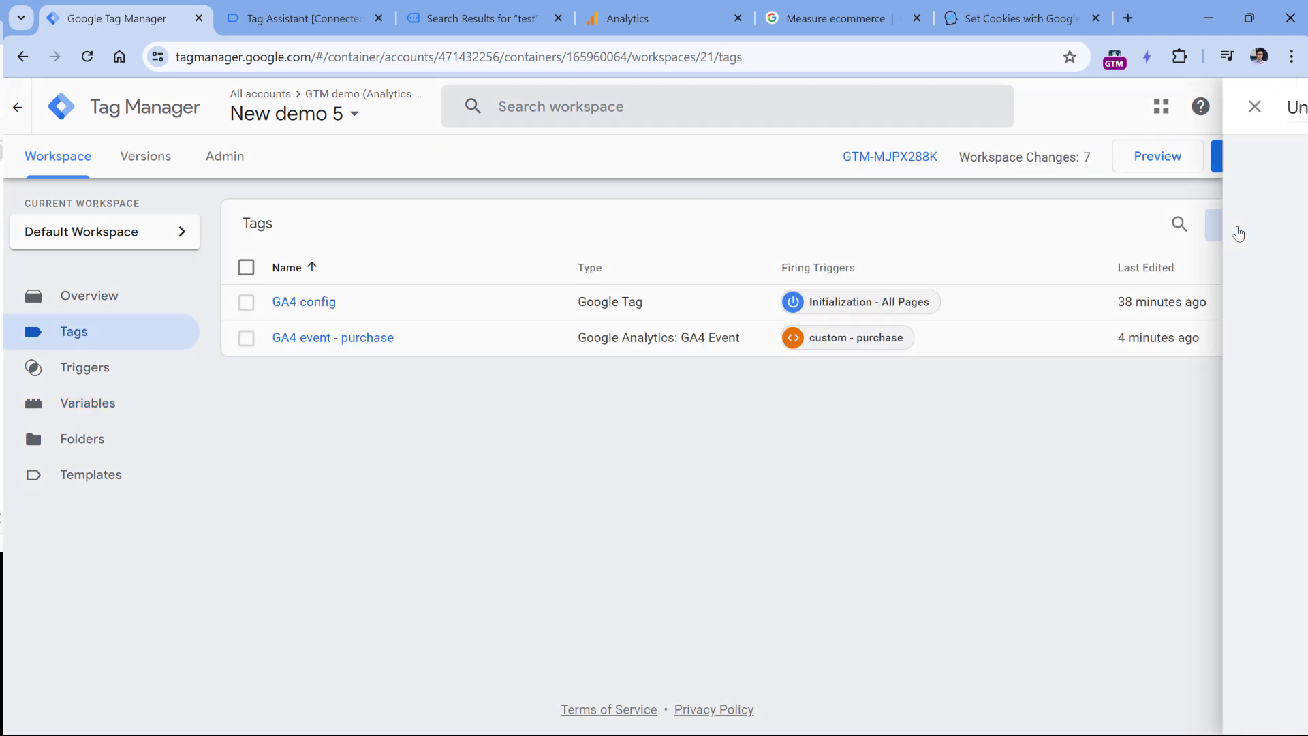
{"action": "left_click", "coordinate": [499, 268]}
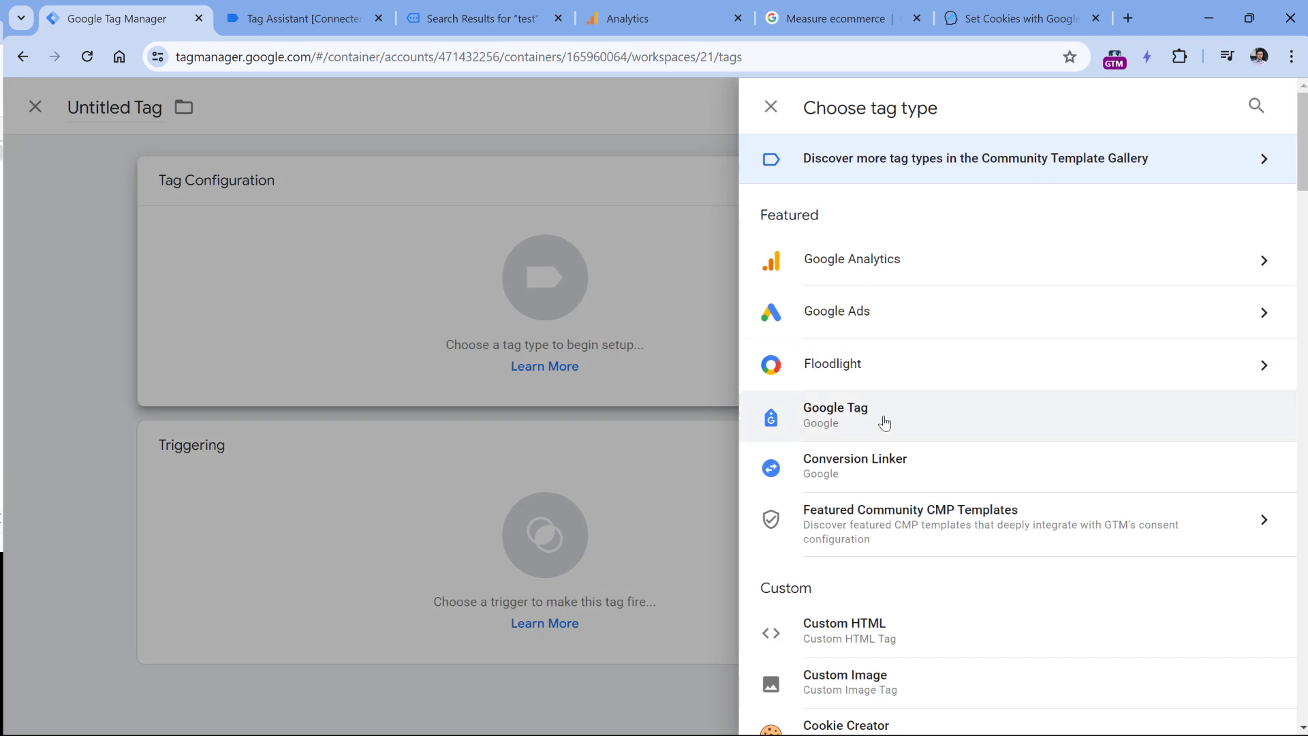
{"action": "left_click", "coordinate": [759, 629]}
{"action": "left_click", "coordinate": [520, 393]}
{"action": "key", "text": "ctrl+v"}
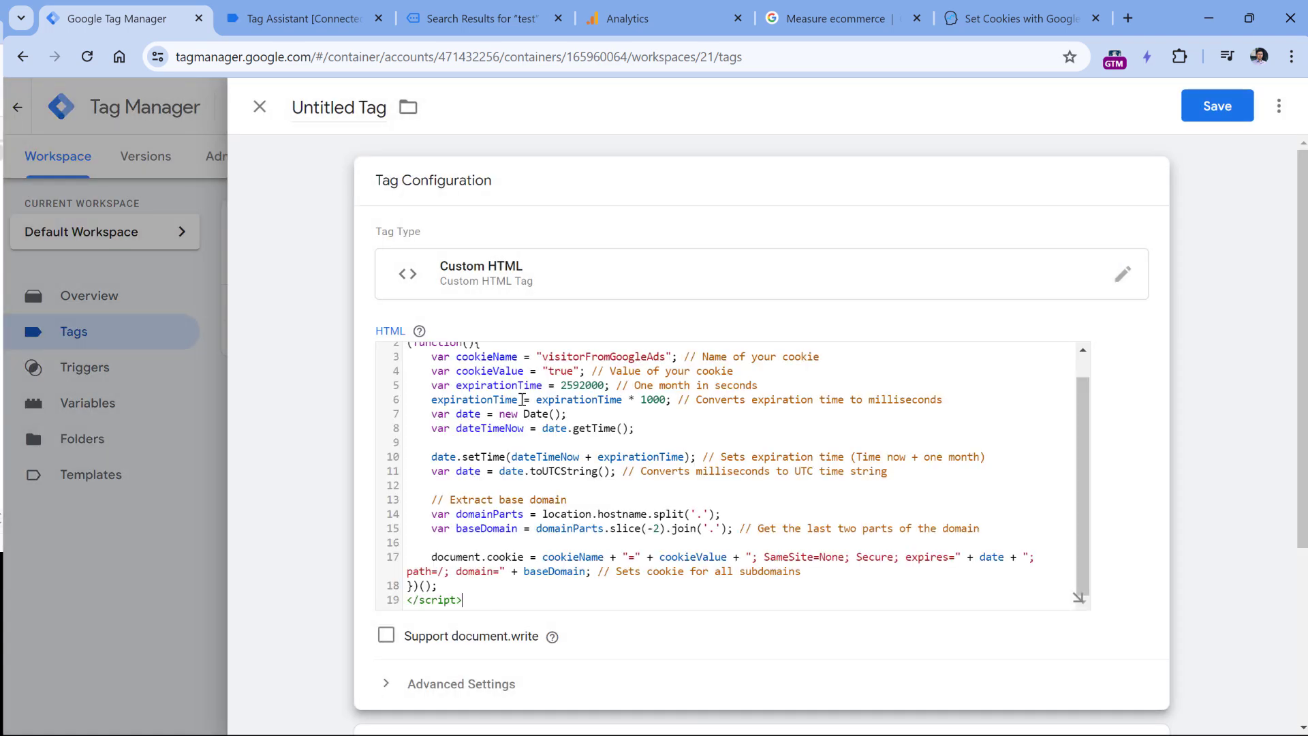
Set the cookieName value in the tag's script to "gtm_search_term".
{"action": "scroll", "coordinate": [562, 432], "scroll_direction": "up", "scroll_amount": 1}
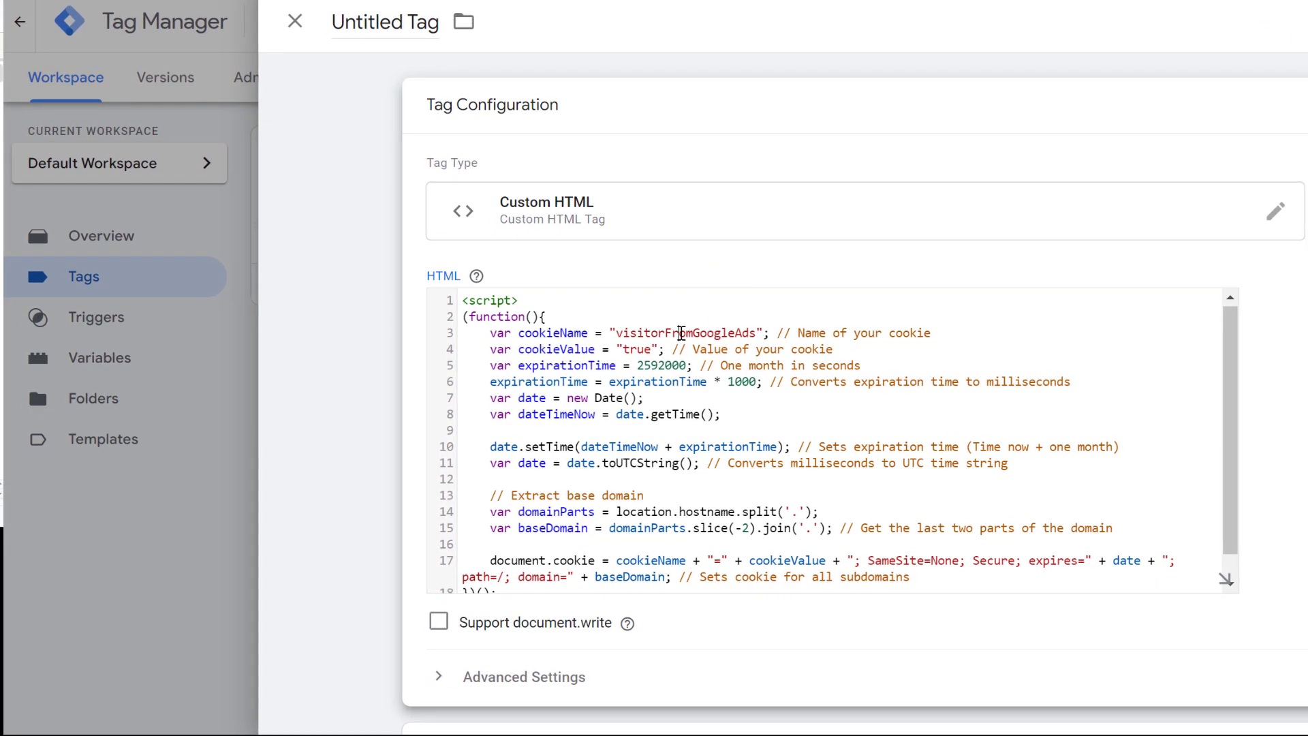
{"action": "double_click", "coordinate": [681, 333]}
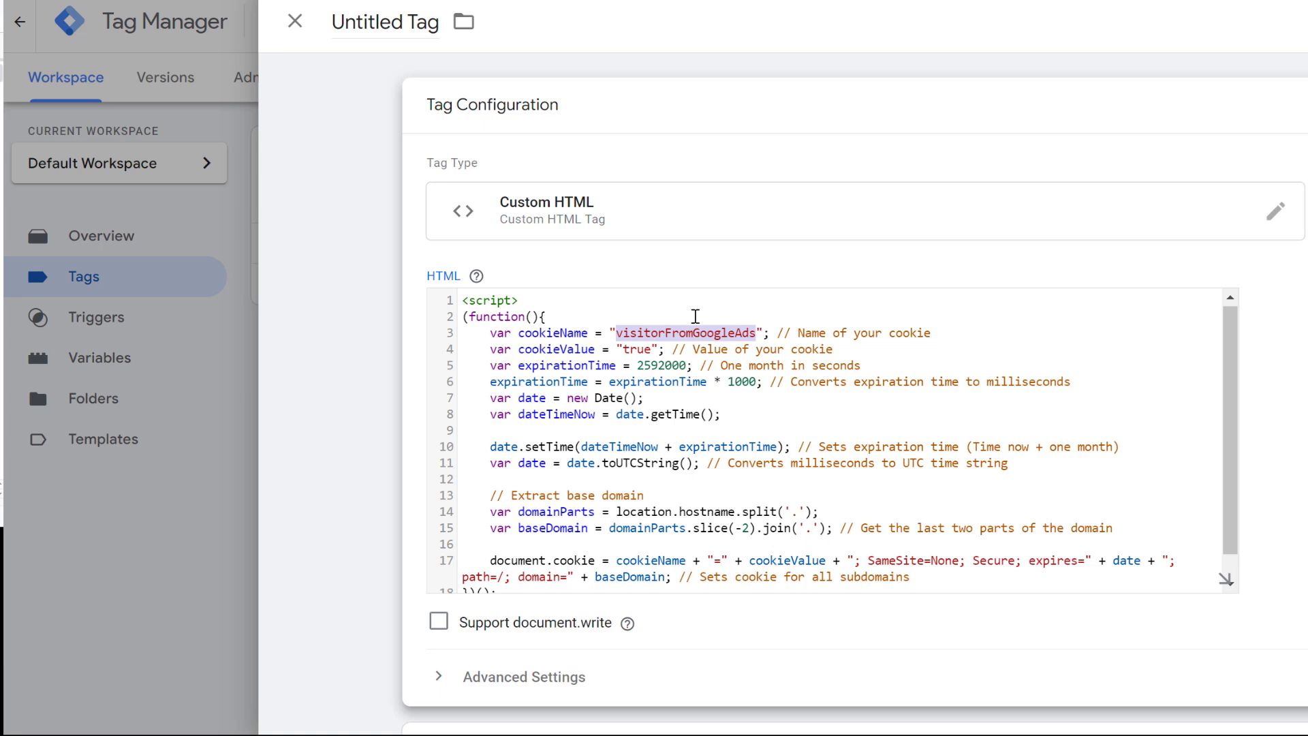
{"action": "type", "text": "m_"}
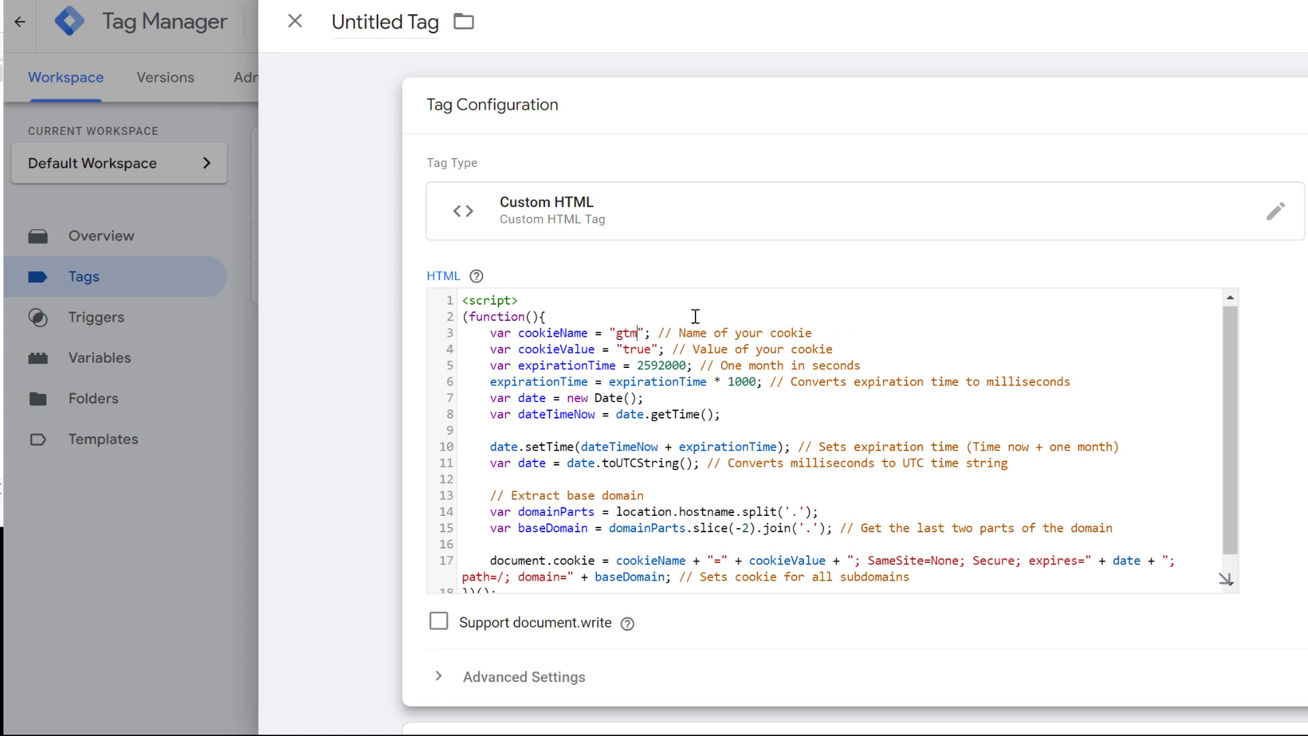
{"action": "type", "text": "search_term"}
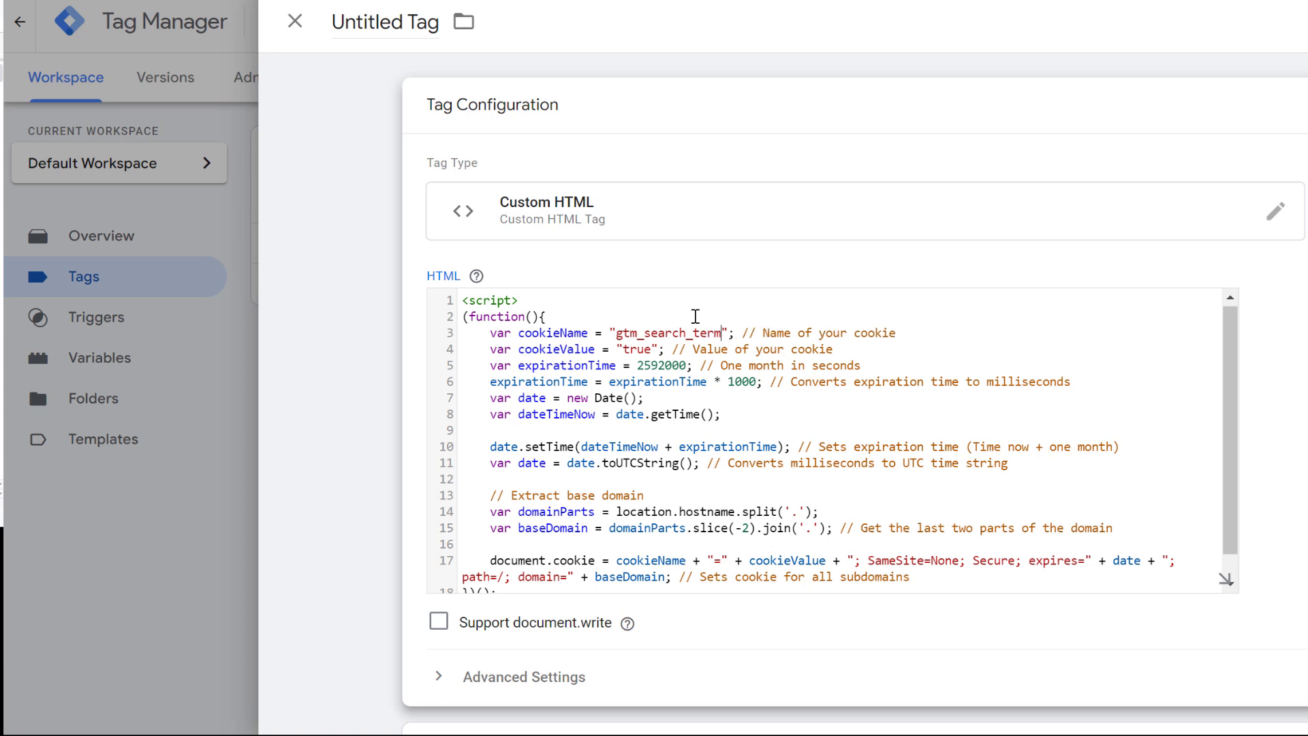
Replace the script's cookieValue, including its quotation marks, with the variable {{url - s}}.
{"action": "left_click_drag", "start_coordinate": [617, 349], "coordinate": [659, 351]}
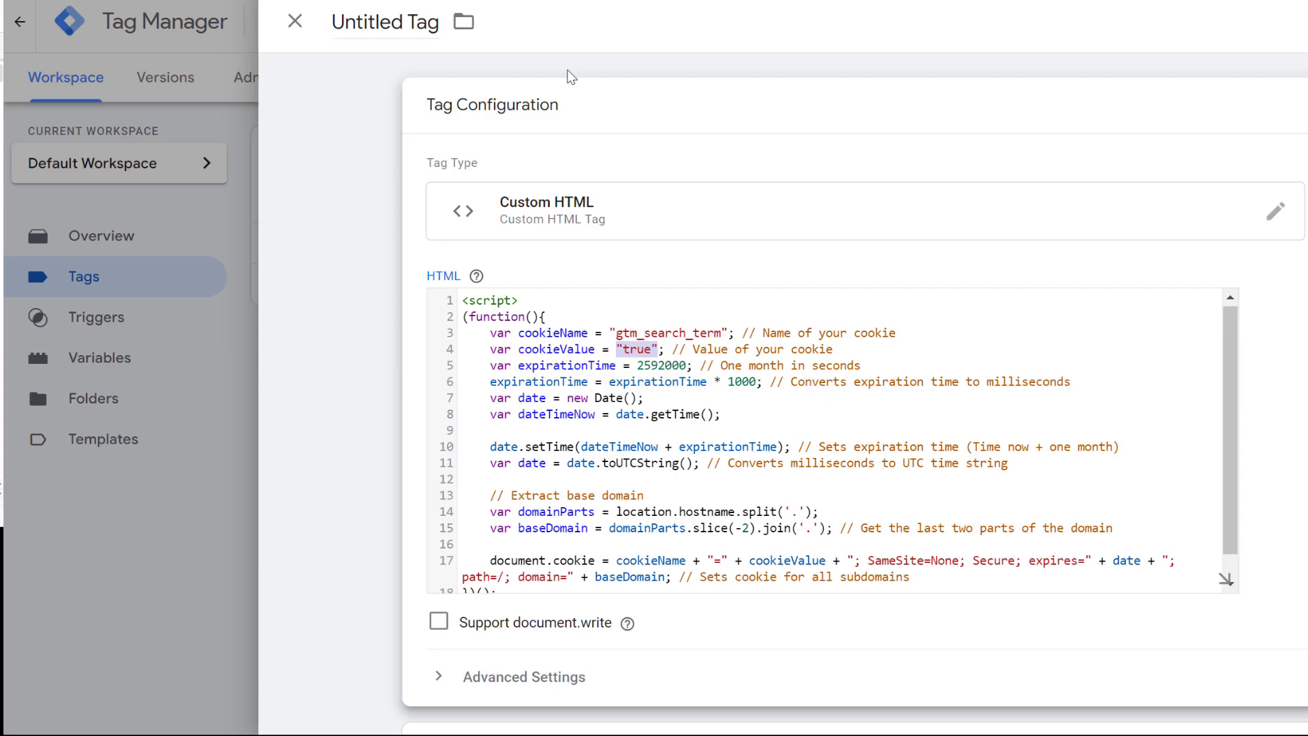
{"action": "left_click", "coordinate": [655, 334]}
{"action": "left_click_drag", "start_coordinate": [659, 347], "coordinate": [617, 349]}
{"action": "key", "text": "BackSpace"}
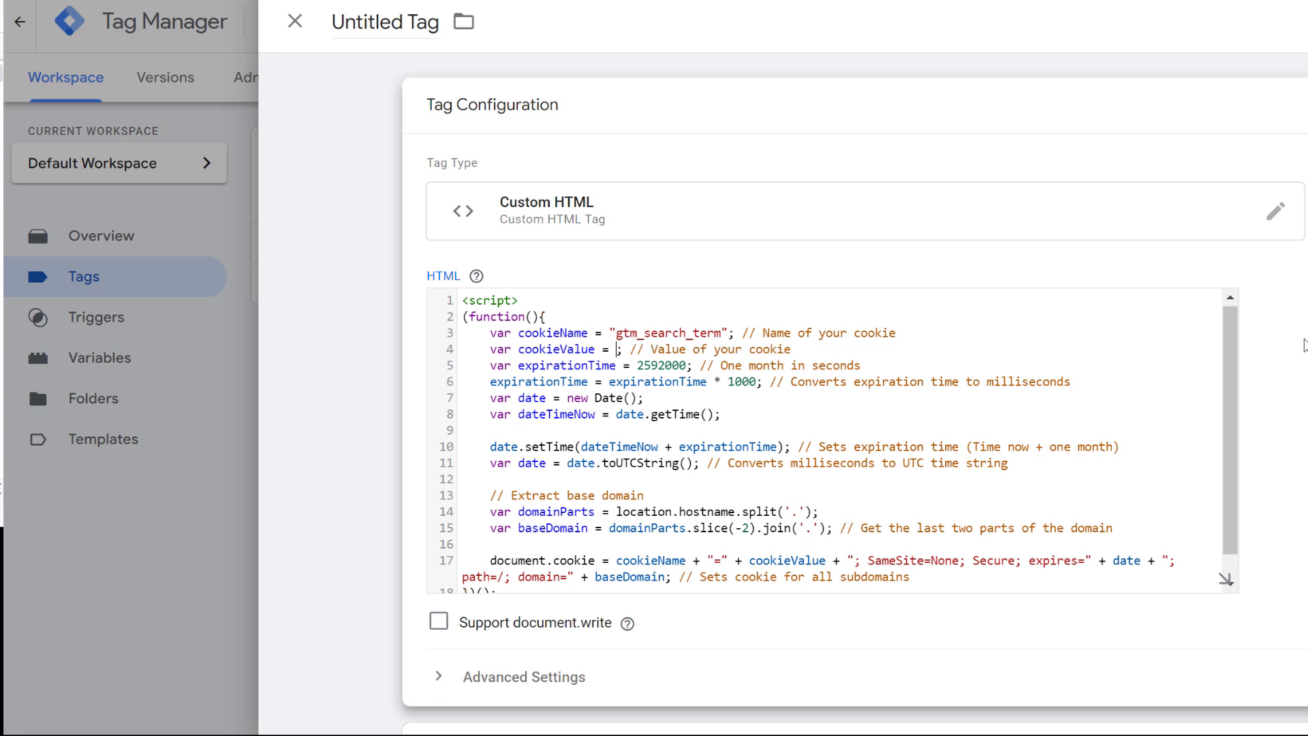
{"action": "type", "text": "{{"}
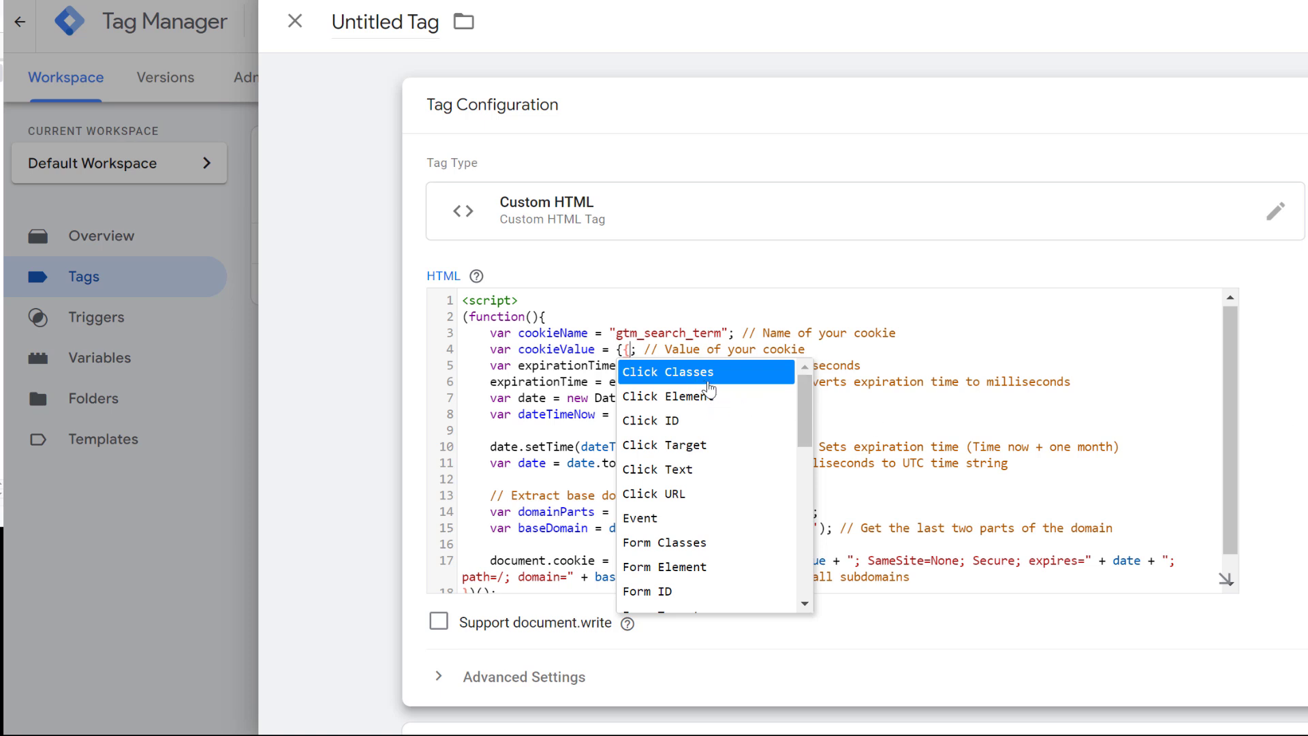
{"action": "scroll", "coordinate": [715, 402], "scroll_direction": "down", "scroll_amount": 2}
{"action": "scroll", "coordinate": [716, 402], "scroll_direction": "down", "scroll_amount": 5}
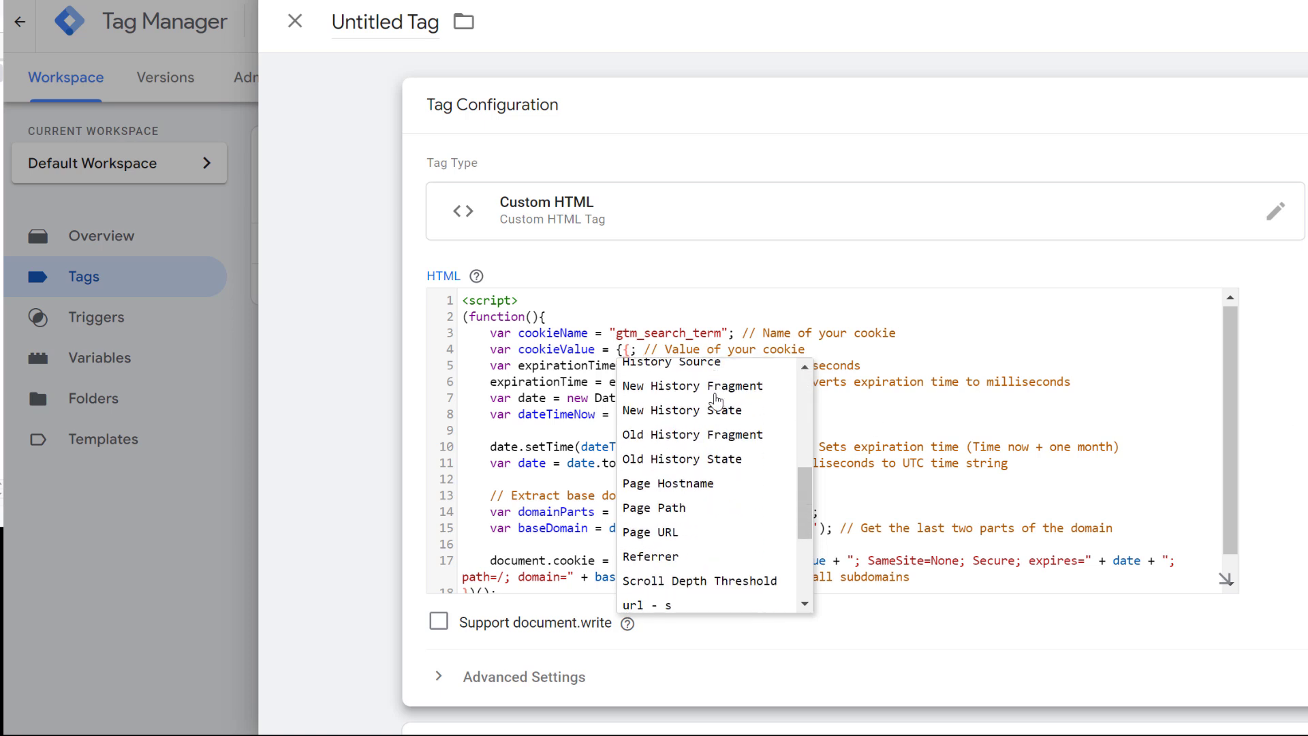
{"action": "left_click", "coordinate": [646, 425]}
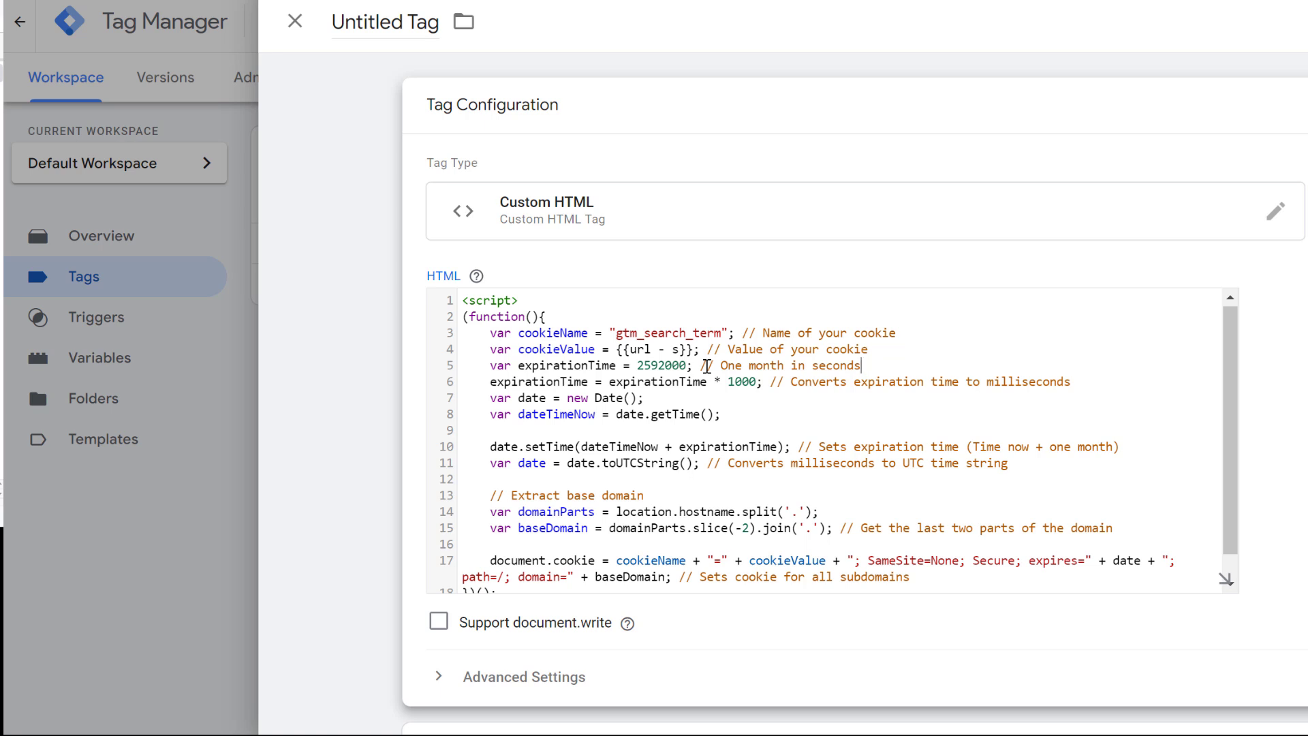
Set the expirationTime value in the cookie script to 86400 seconds.
{"action": "double_click", "coordinate": [654, 366]}
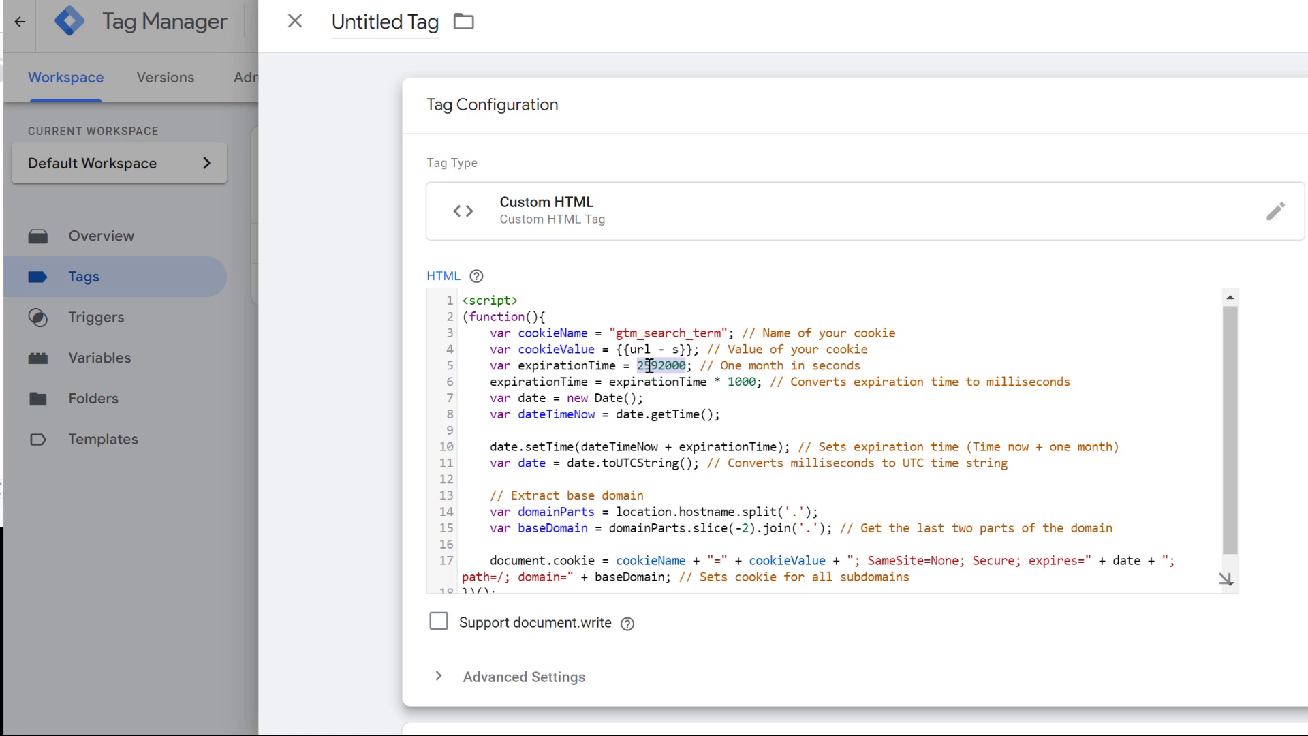
{"action": "type", "text": "86400"}
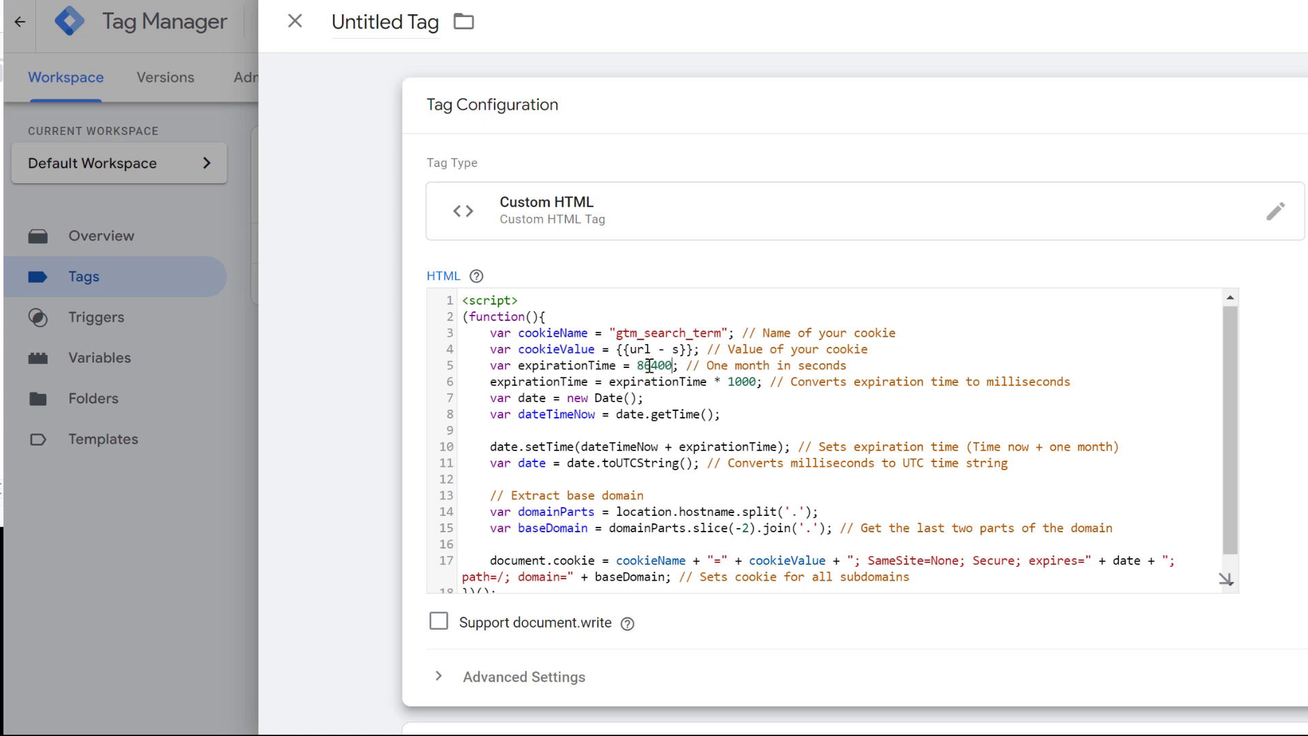
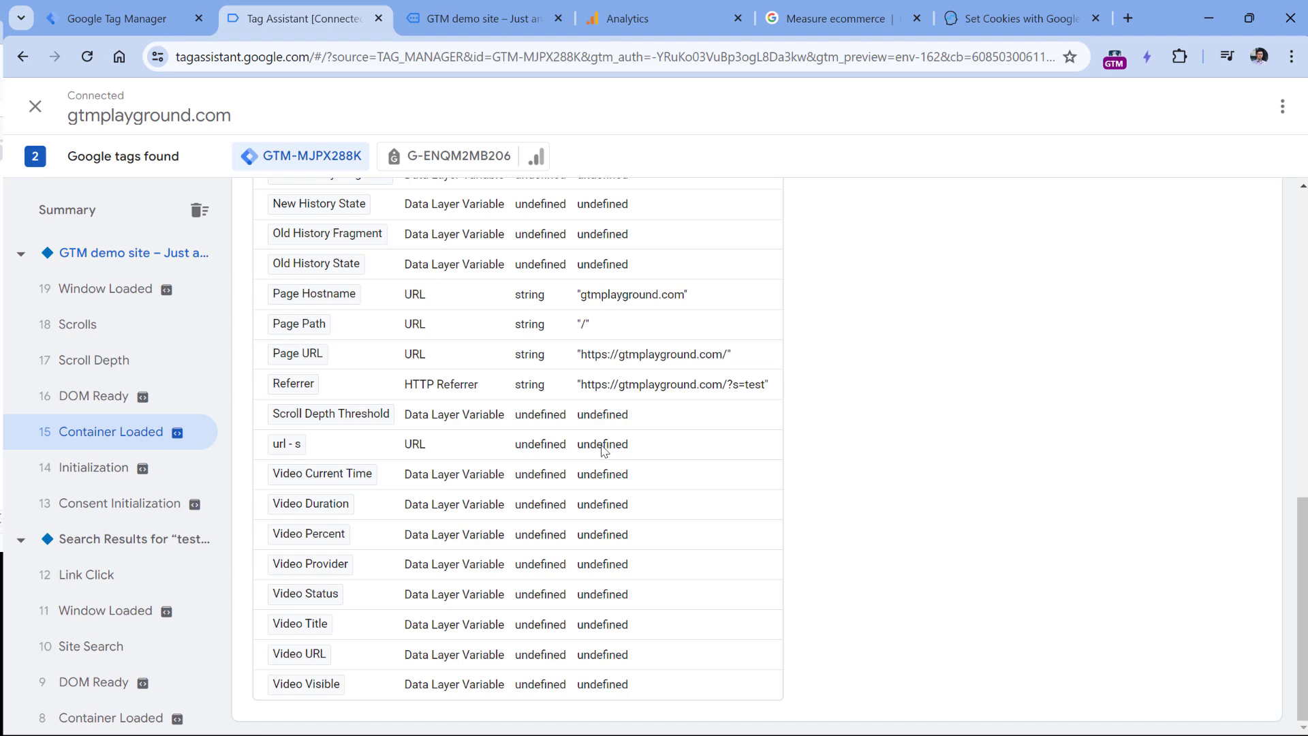
Compare the "url - s" variable's value in Tag Assistant for the demo site's home page and its ?s=test search results page.
{"action": "double_click", "coordinate": [602, 446]}
{"action": "left_click", "coordinate": [477, 19]}
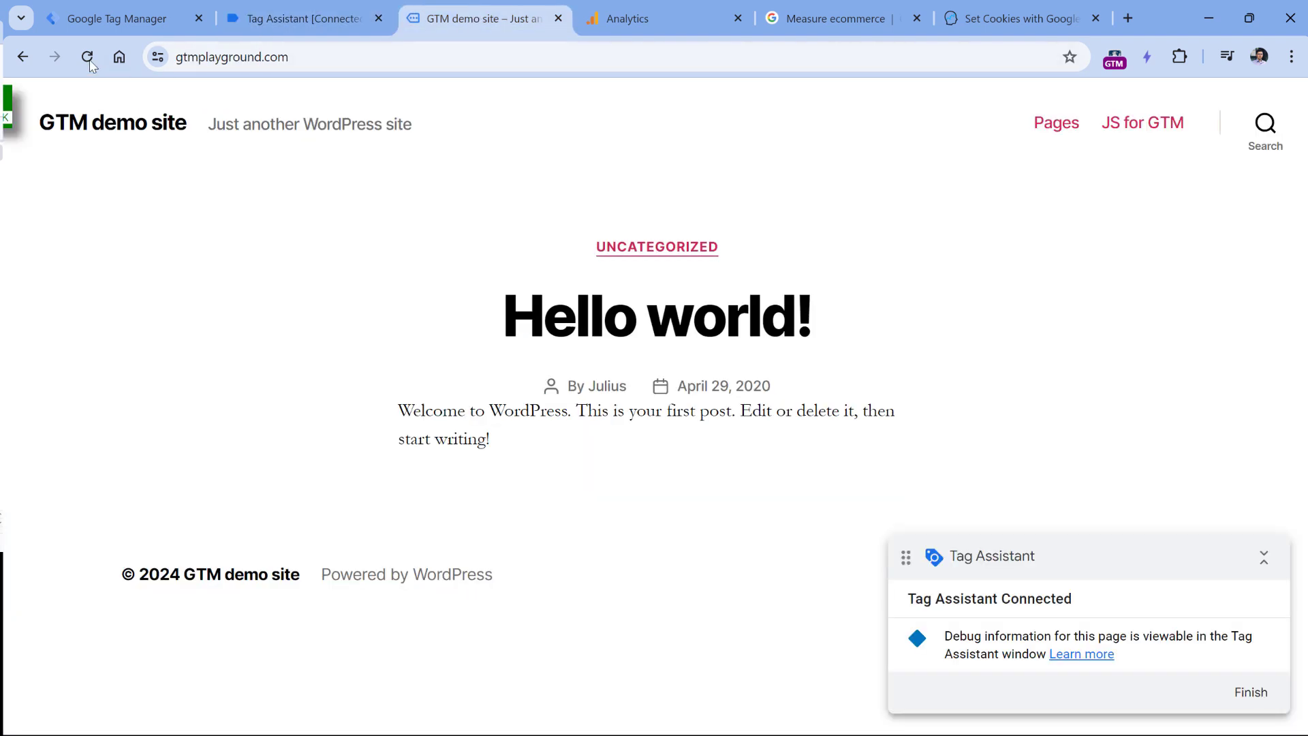
{"action": "left_click", "coordinate": [23, 56]}
{"action": "double_click", "coordinate": [346, 60]}
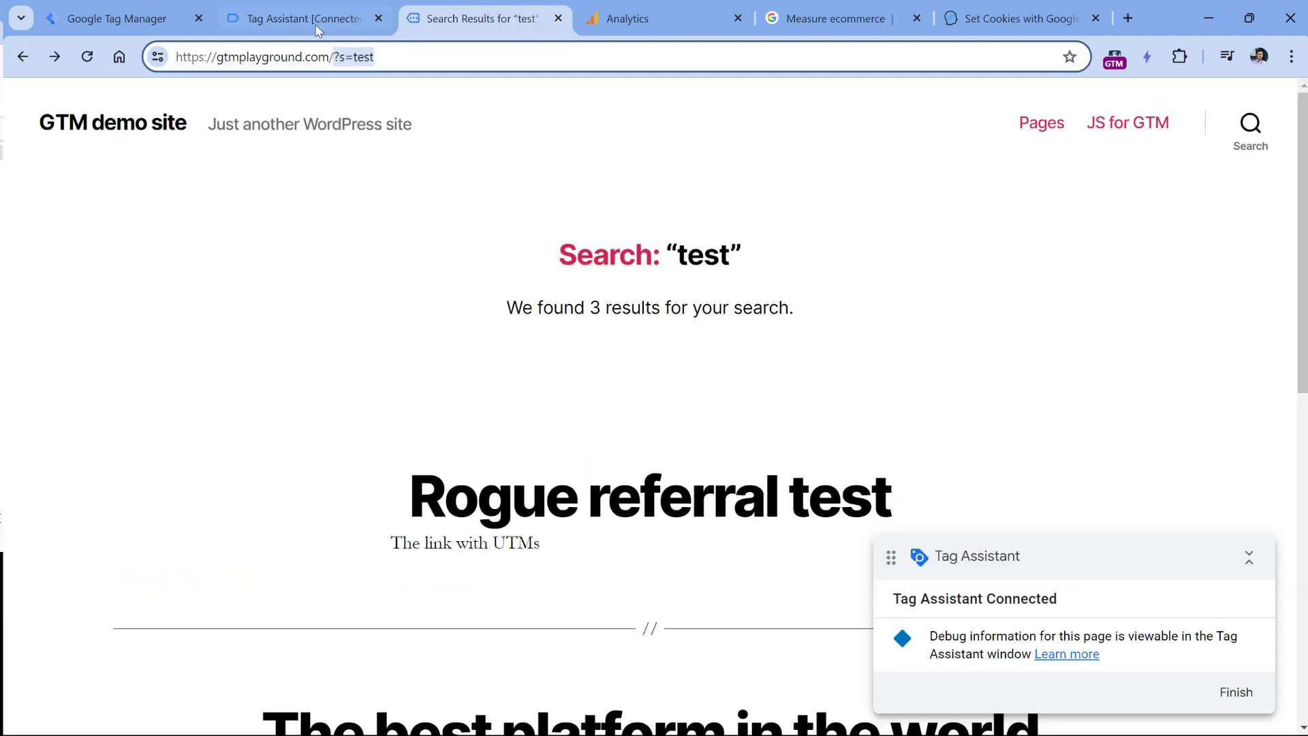
{"action": "key", "text": "ctrl+shift+Tab"}
{"action": "double_click", "coordinate": [617, 445]}
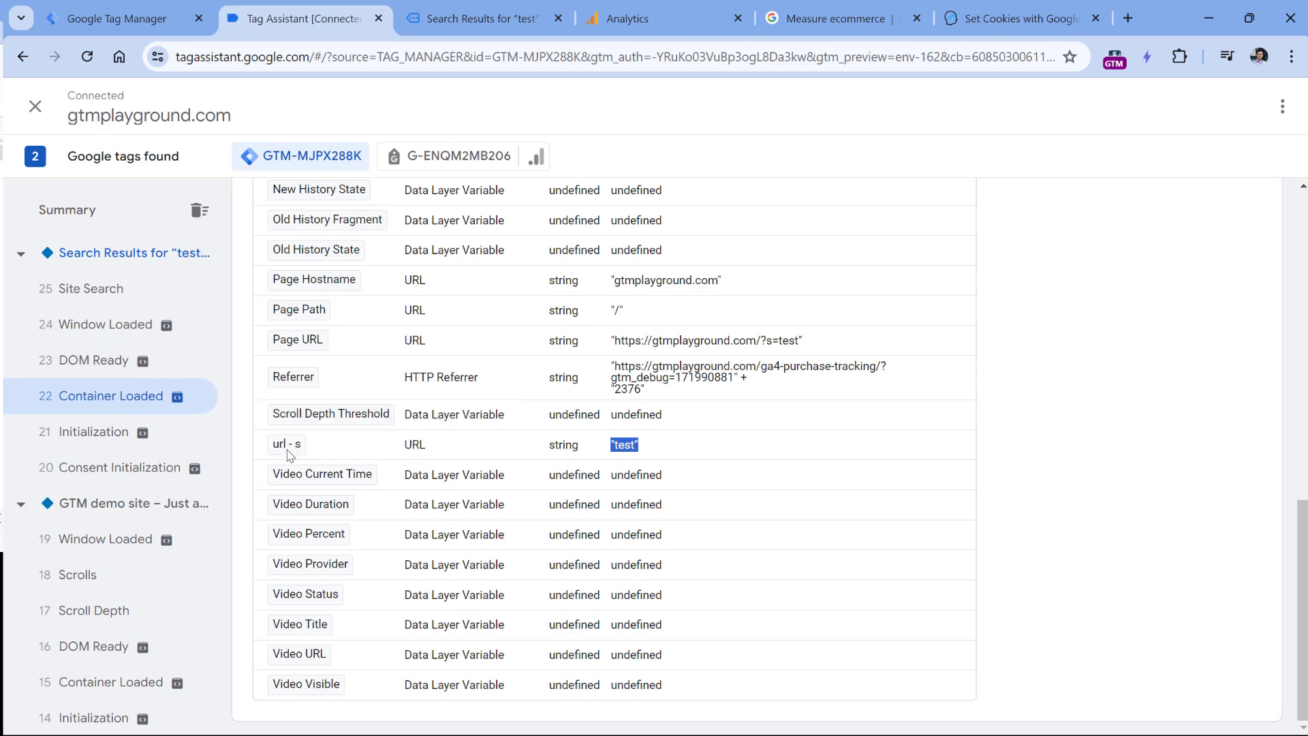
Switch to Google Tag Manager and add a new Page View trigger to the cookie tag, firing on Some Page Views.
{"action": "left_click", "coordinate": [116, 19]}
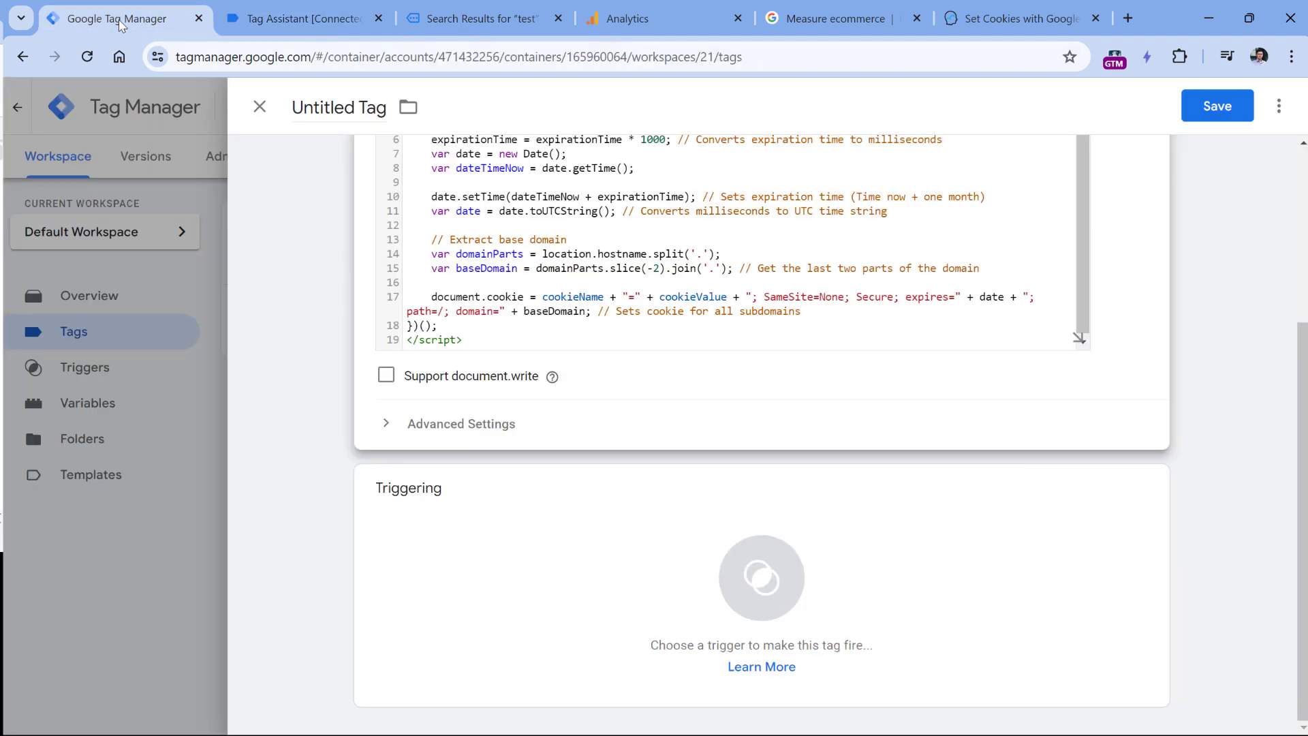
{"action": "left_click", "coordinate": [451, 547]}
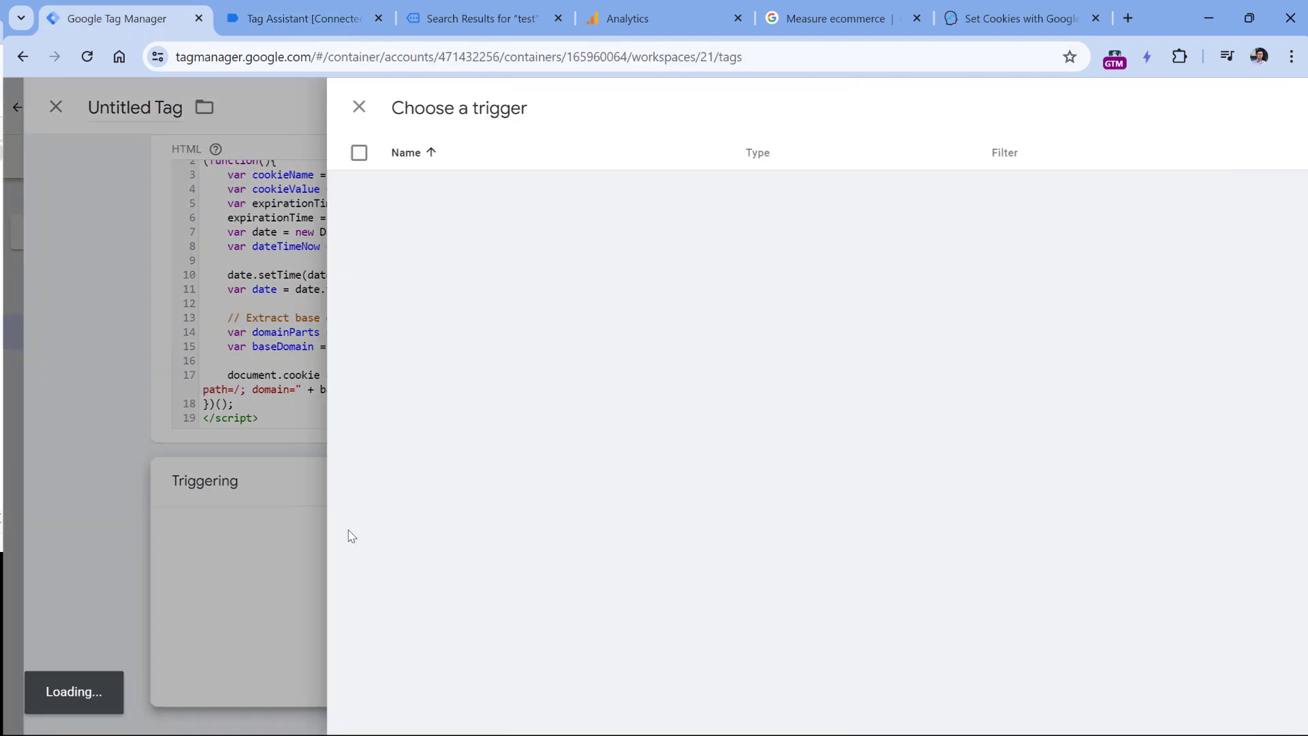
{"action": "left_click", "coordinate": [1271, 109]}
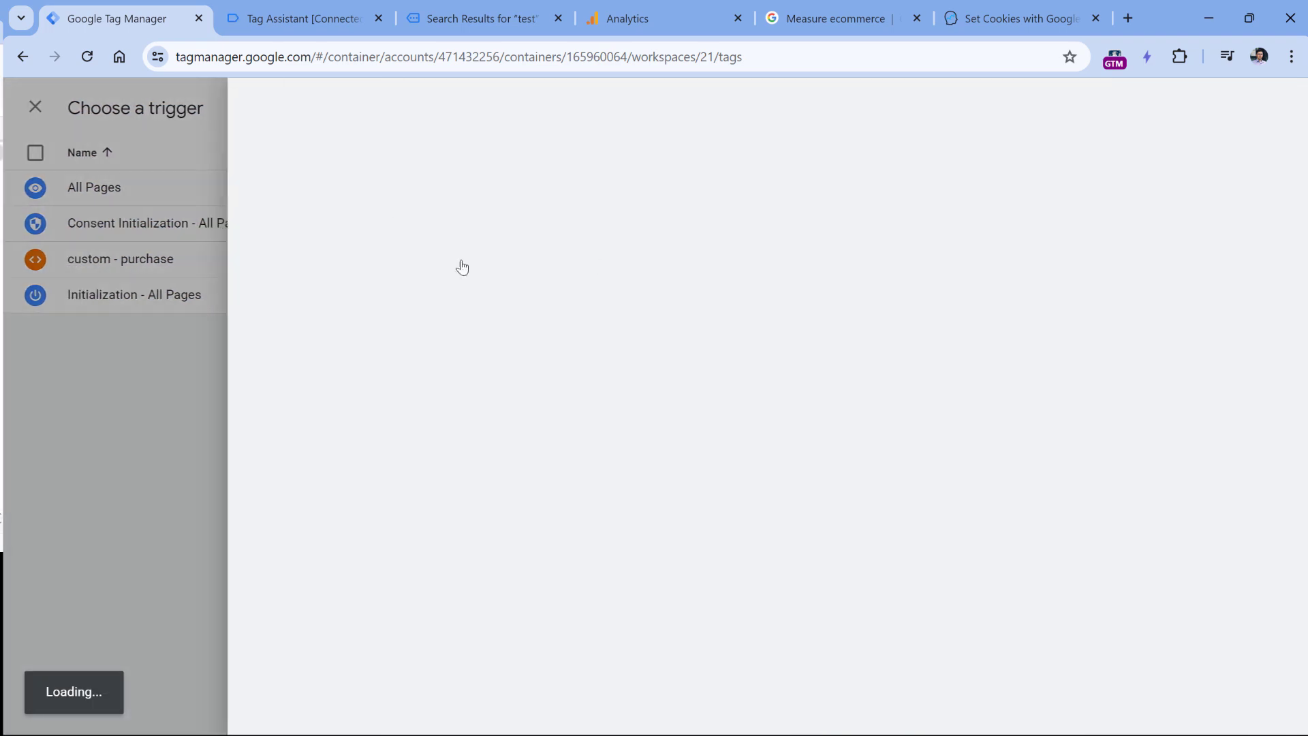
{"action": "left_click", "coordinate": [492, 285]}
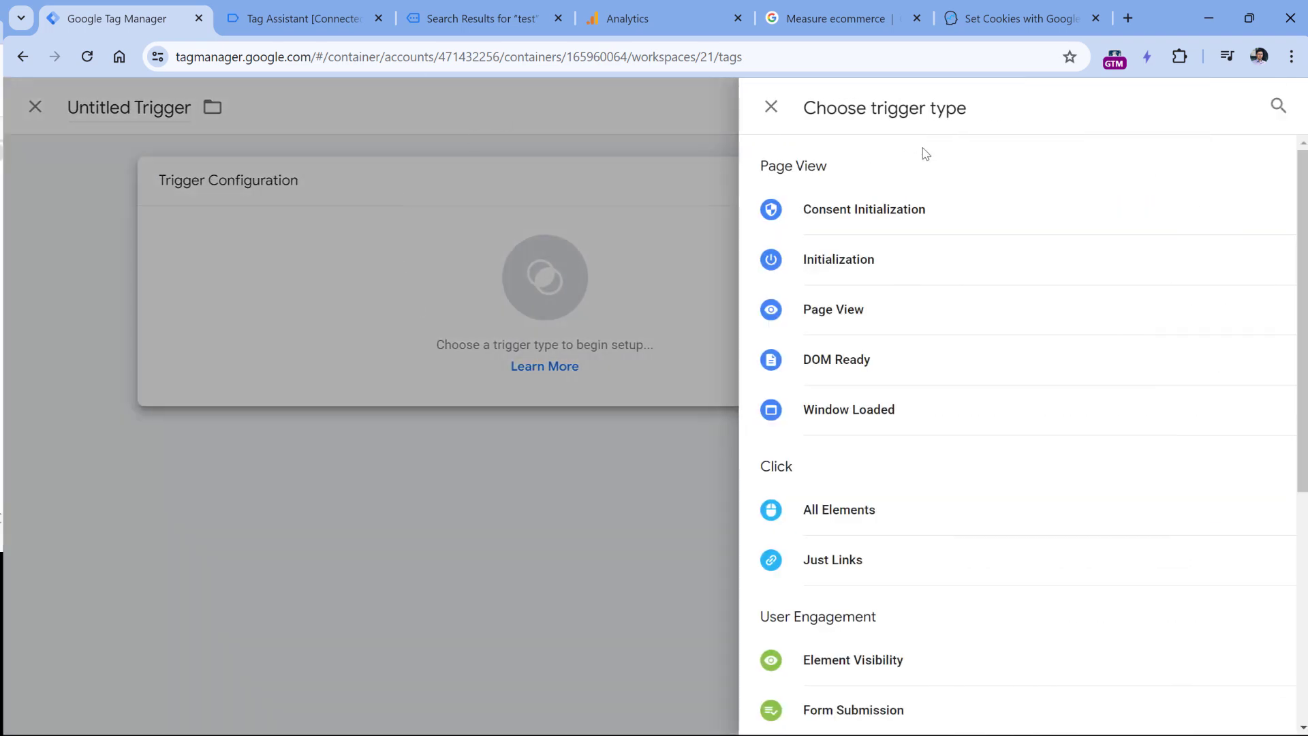
{"action": "left_click", "coordinate": [921, 314]}
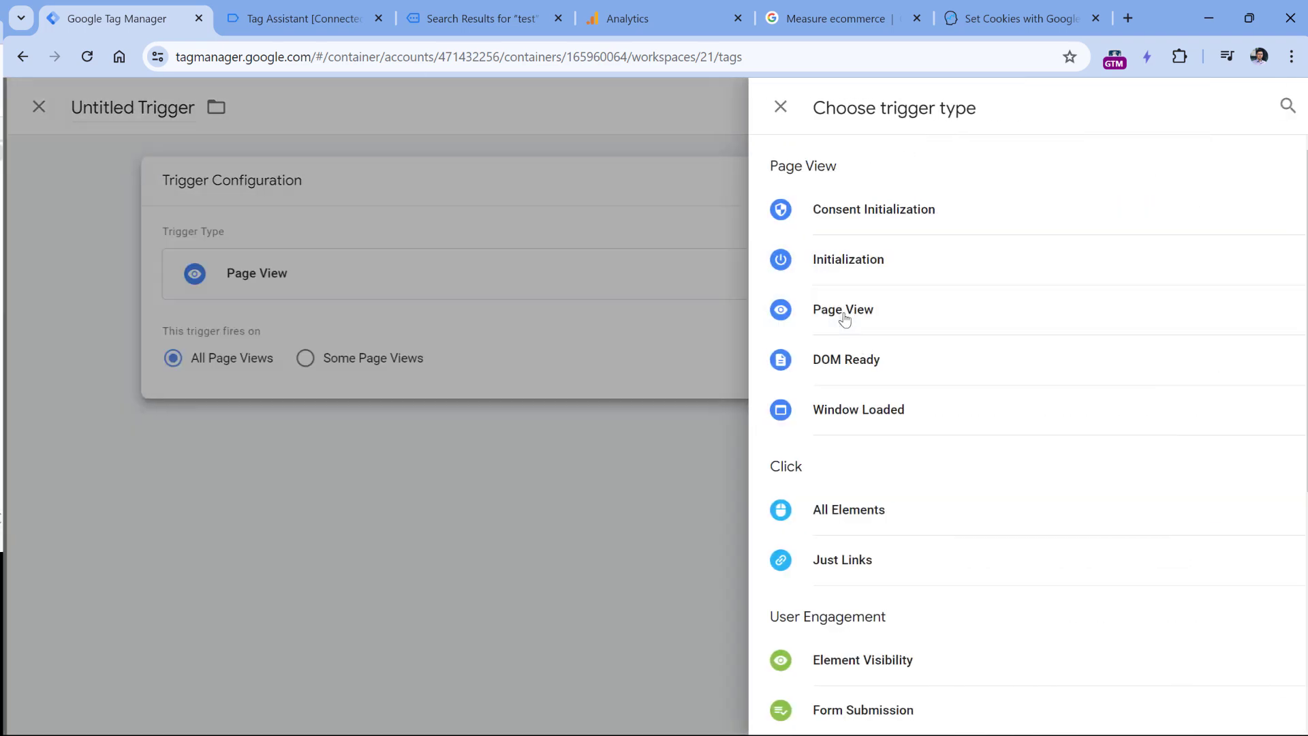
{"action": "left_click", "coordinate": [528, 361]}
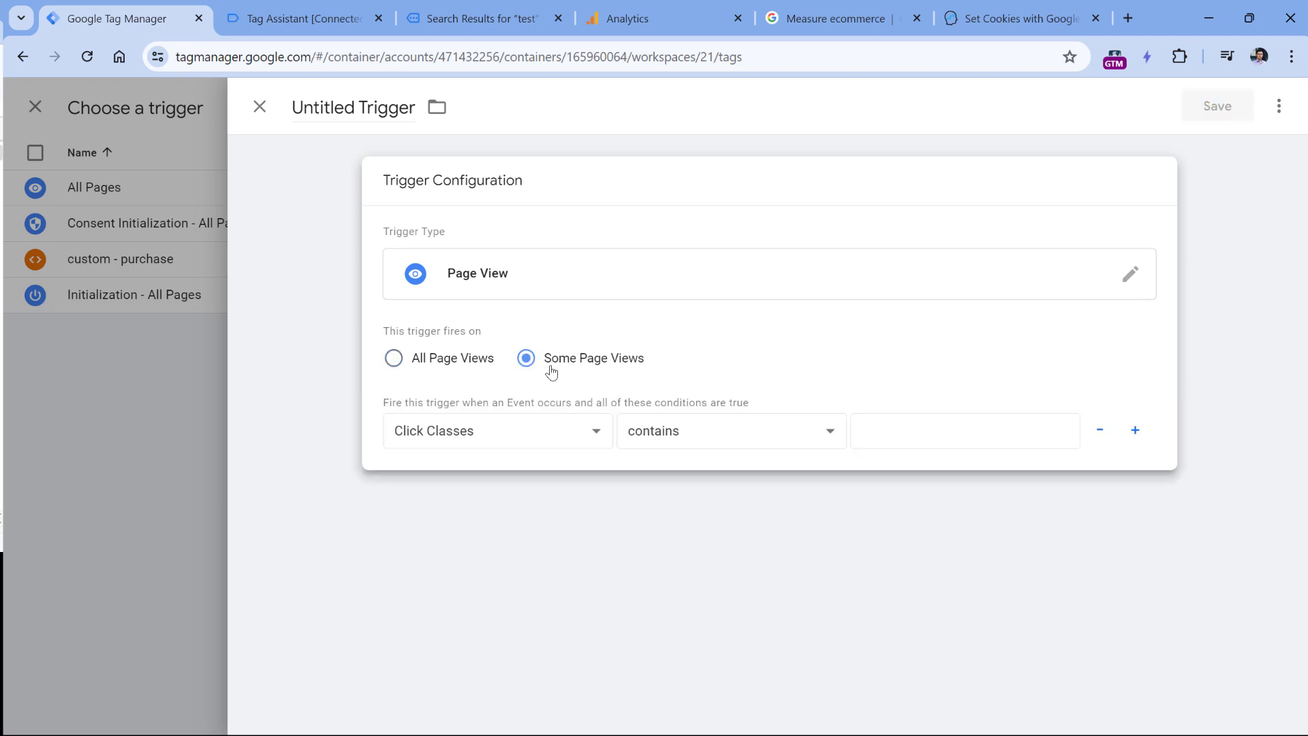
Set the trigger's condition to "url - s" does not equal "undefined".
{"action": "left_click", "coordinate": [499, 430]}
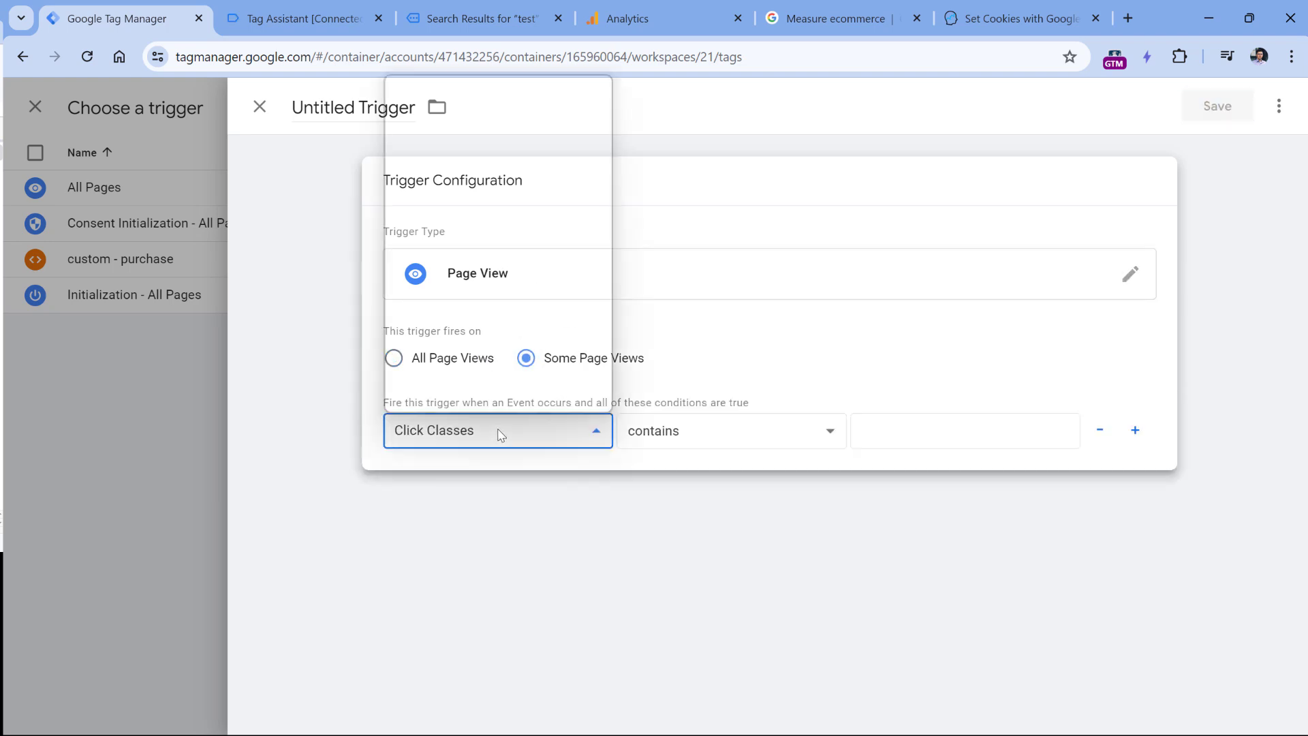
{"action": "scroll", "coordinate": [481, 287], "scroll_direction": "down", "scroll_amount": 3}
{"action": "left_click", "coordinate": [459, 219]}
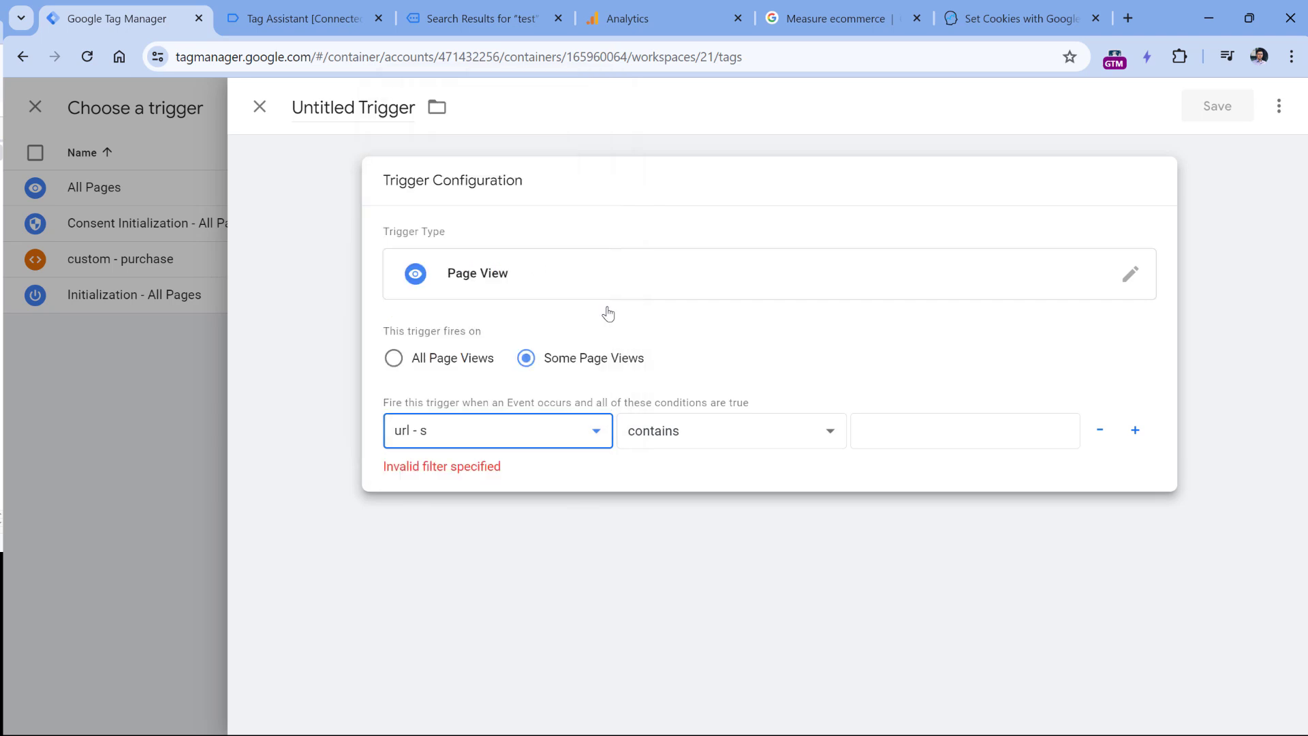
{"action": "left_click", "coordinate": [780, 443]}
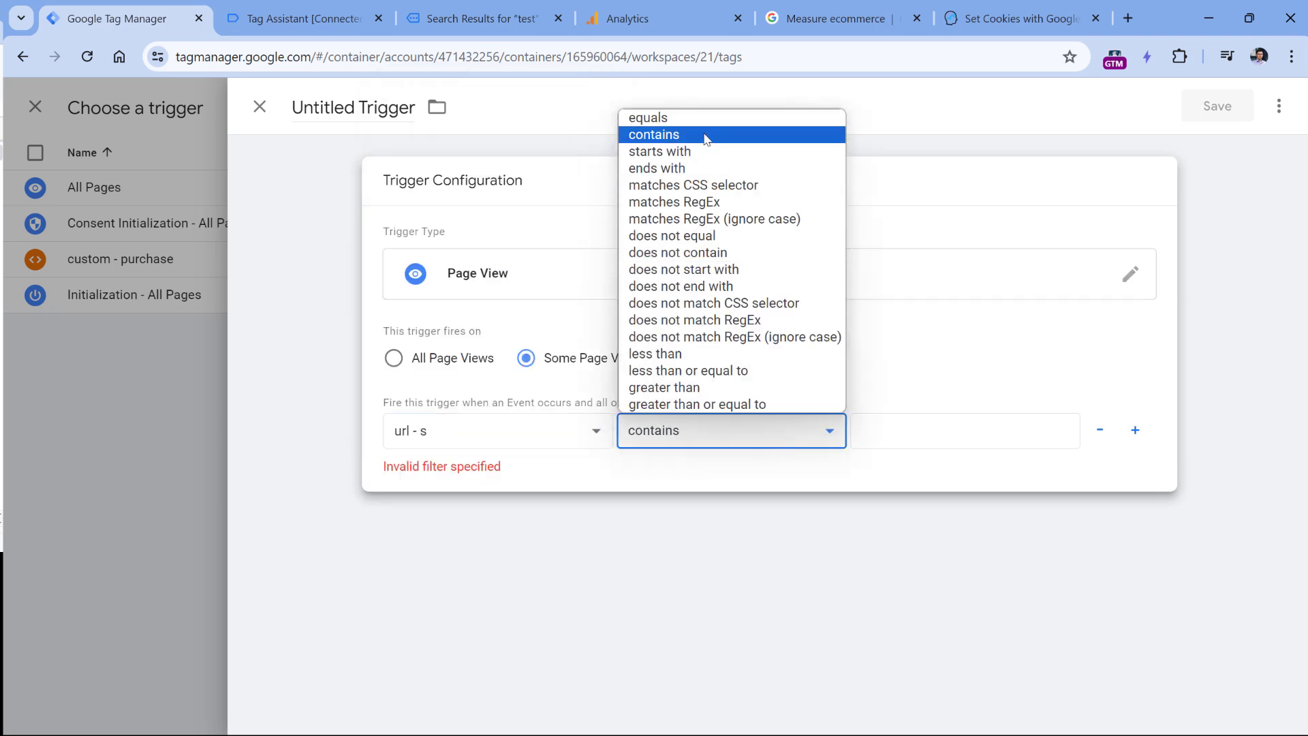
{"action": "left_click", "coordinate": [672, 235]}
{"action": "left_click", "coordinate": [884, 438]}
{"action": "type", "text": "unde"}
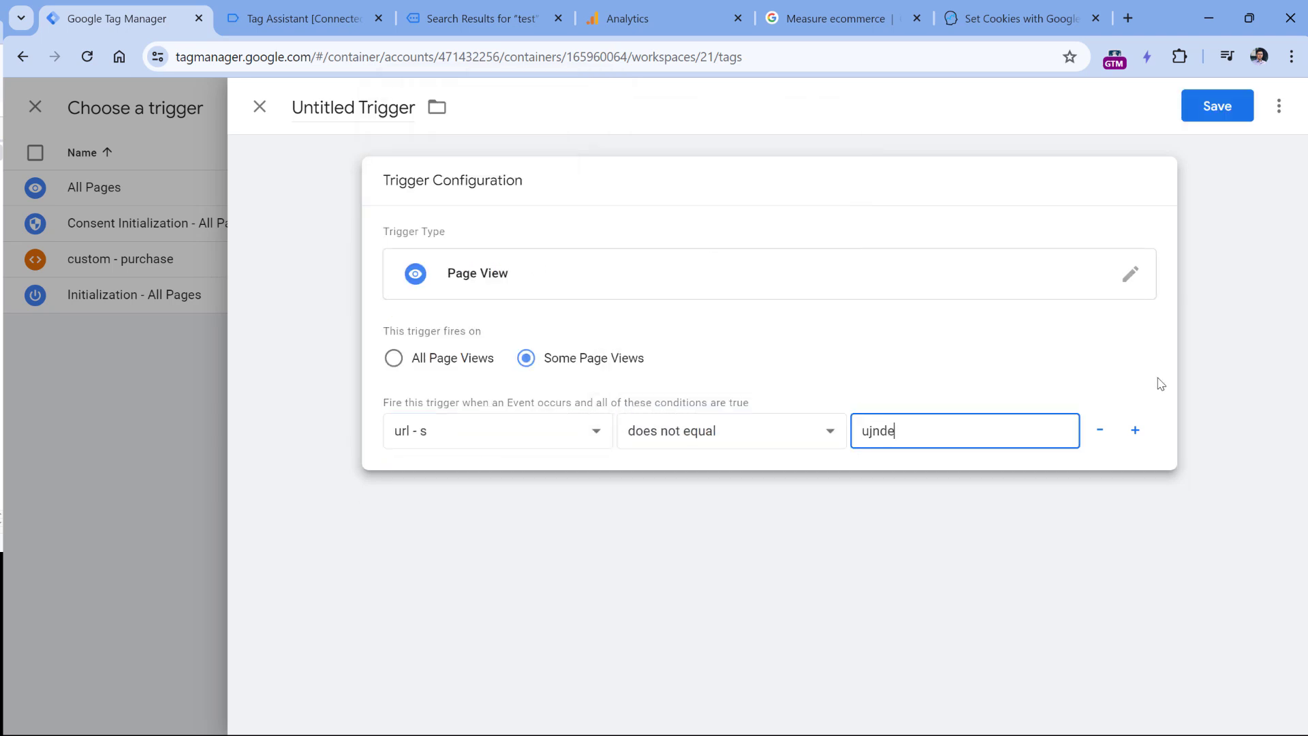
{"action": "key", "text": "BackSpace"}
{"action": "key", "text": "BackSpace"}
{"action": "key", "text": "BackSpace"}
{"action": "type", "text": "ndefined"}
Name the trigger "Pageview - site search" and save it.
{"action": "left_click", "coordinate": [417, 111]}
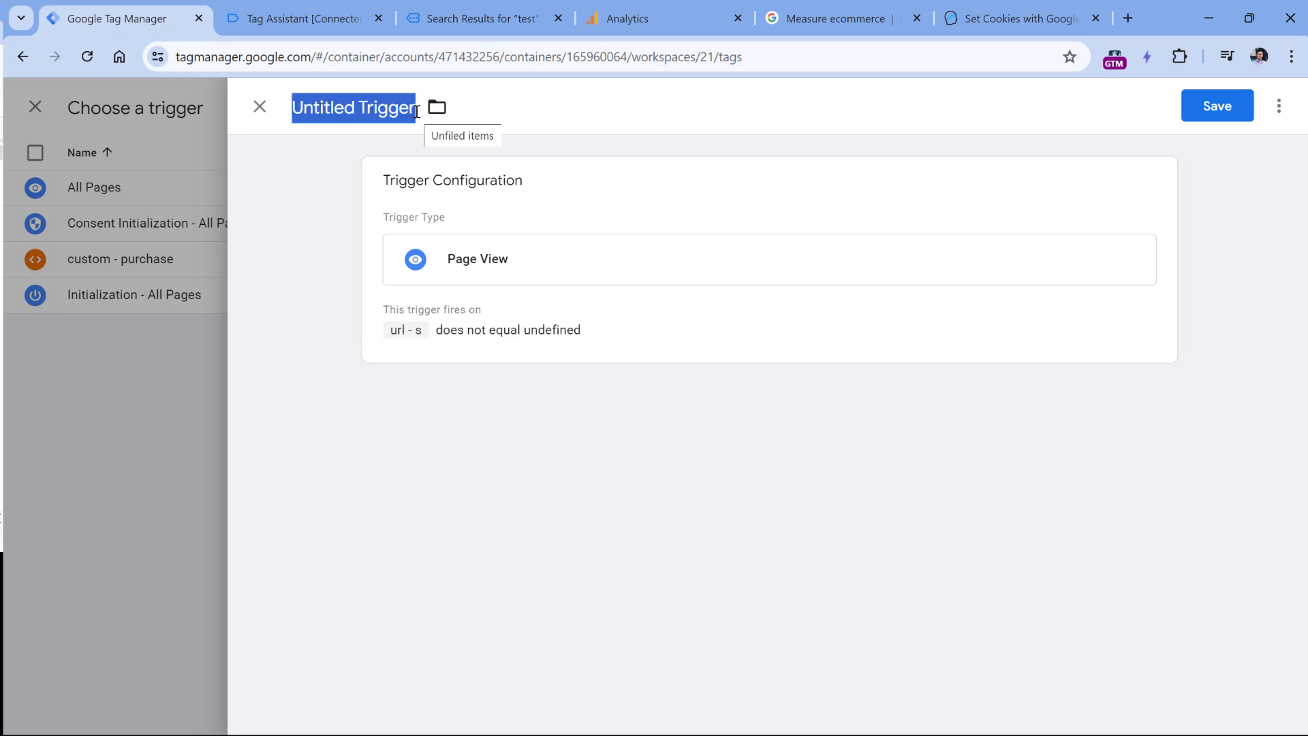
{"action": "type", "text": "Pageview - site"}
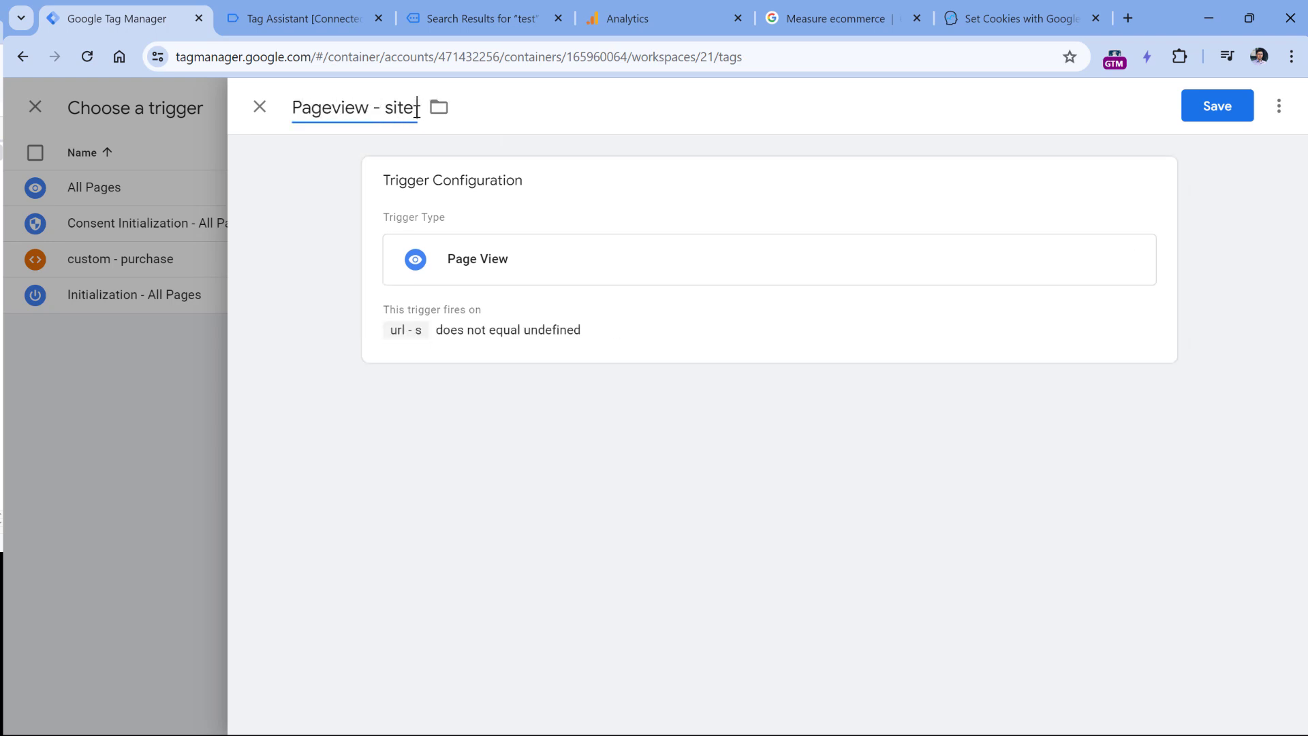
{"action": "type", "text": " search"}
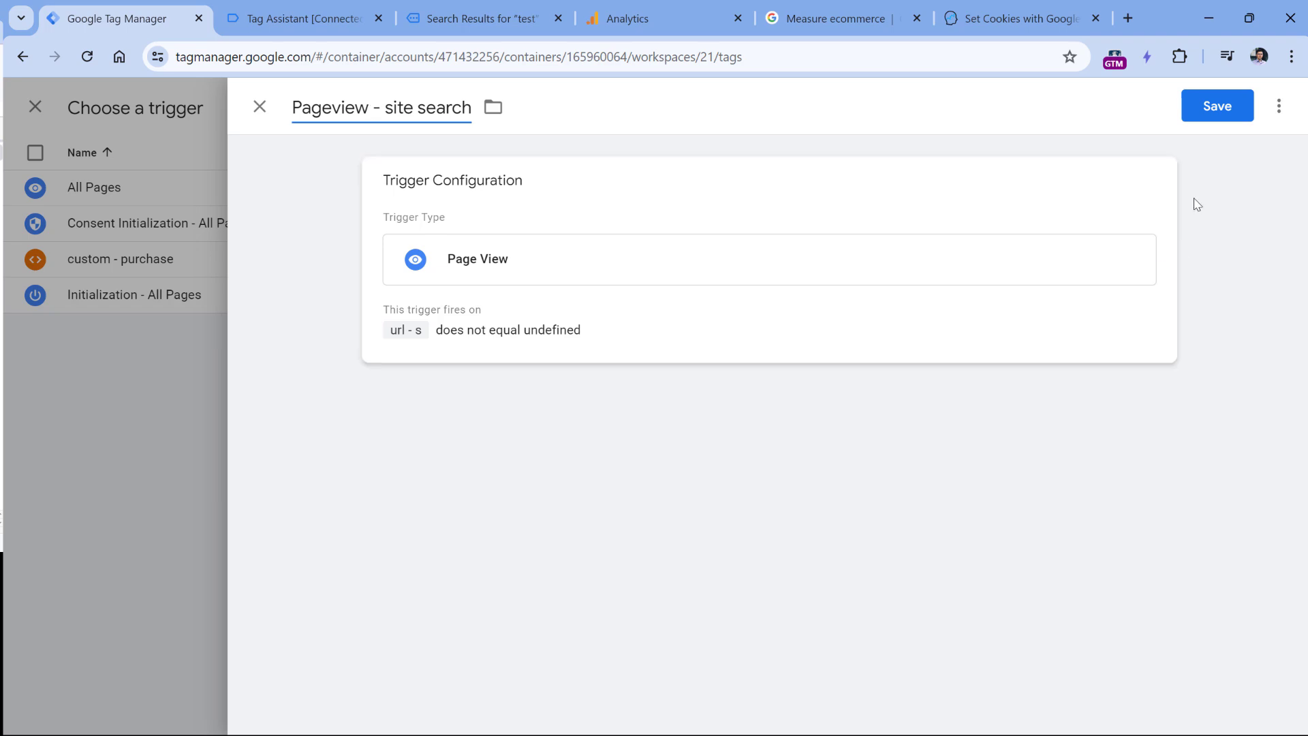
{"action": "left_click", "coordinate": [1218, 112]}
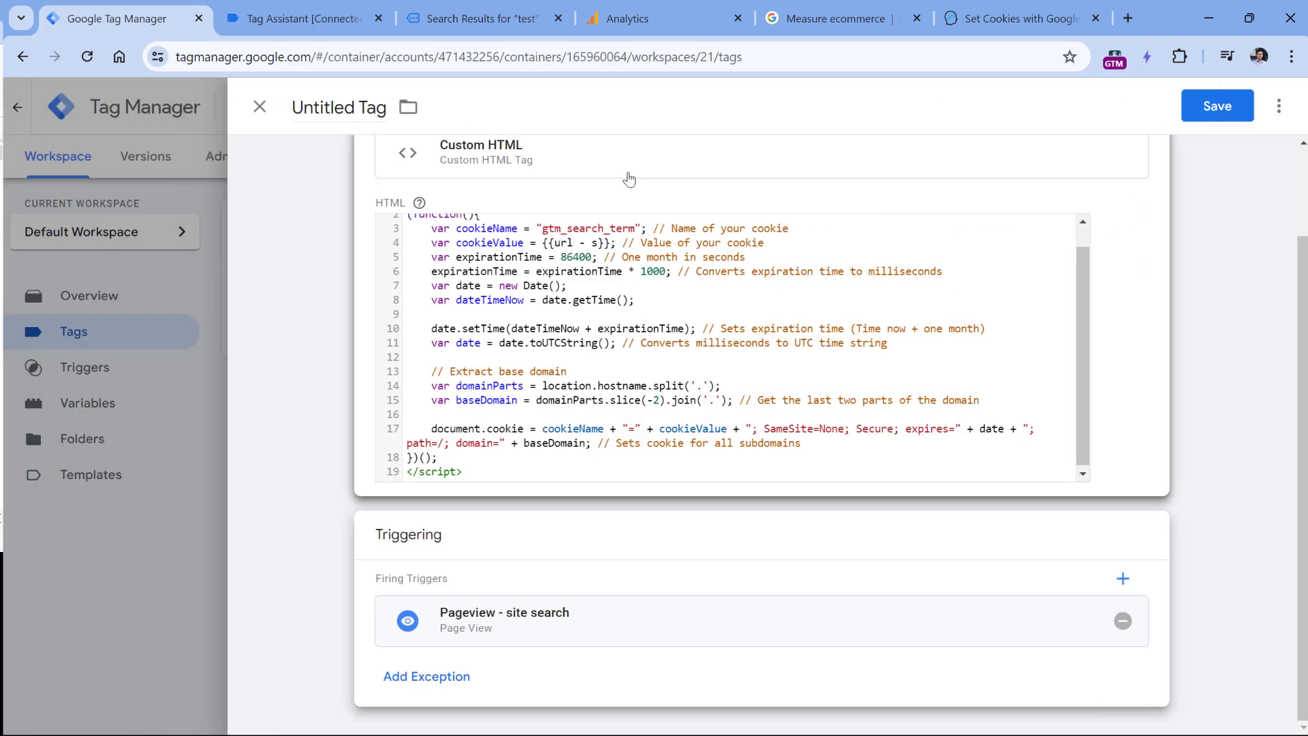
Name the Custom HTML tag "cHTML - set cookie - gtm_search_term" and save it.
{"action": "left_click", "coordinate": [357, 103]}
{"action": "type", "text": "cHTMl -"}
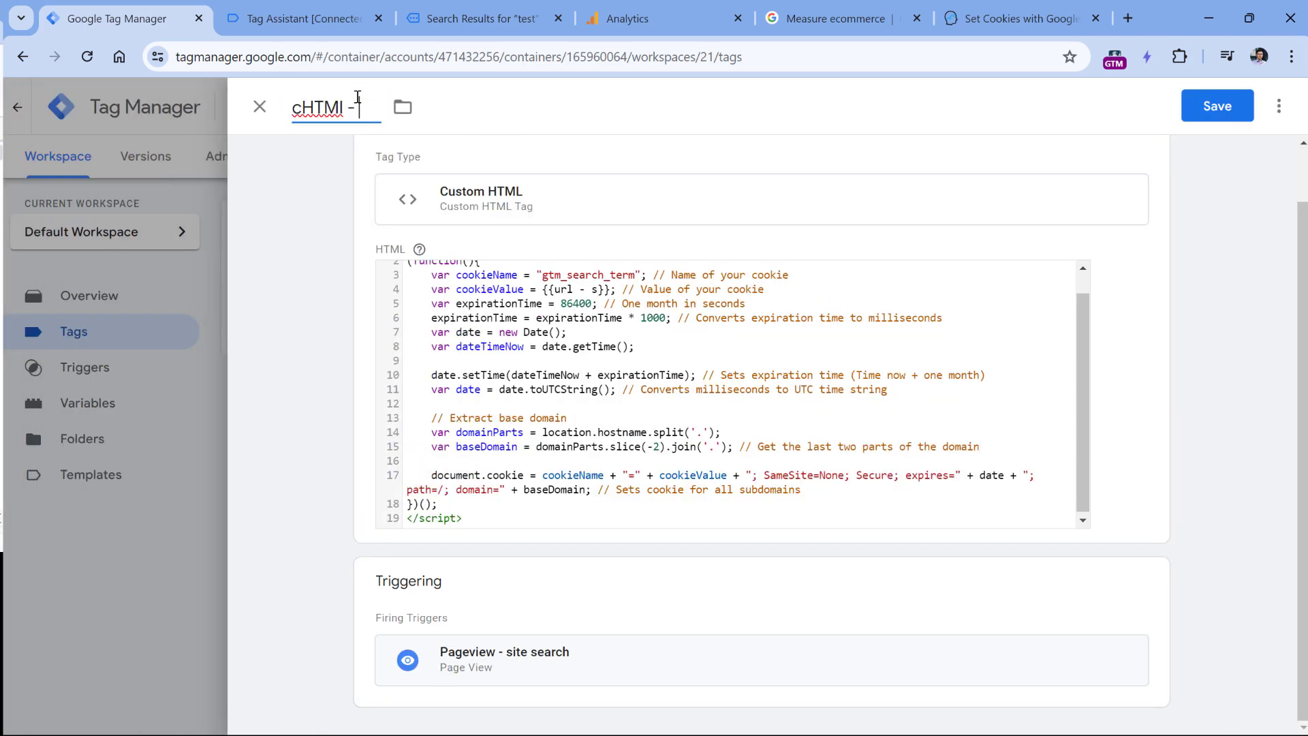
{"action": "key", "text": "BackSpace"}
{"action": "type", "text": "L - set cookie -"}
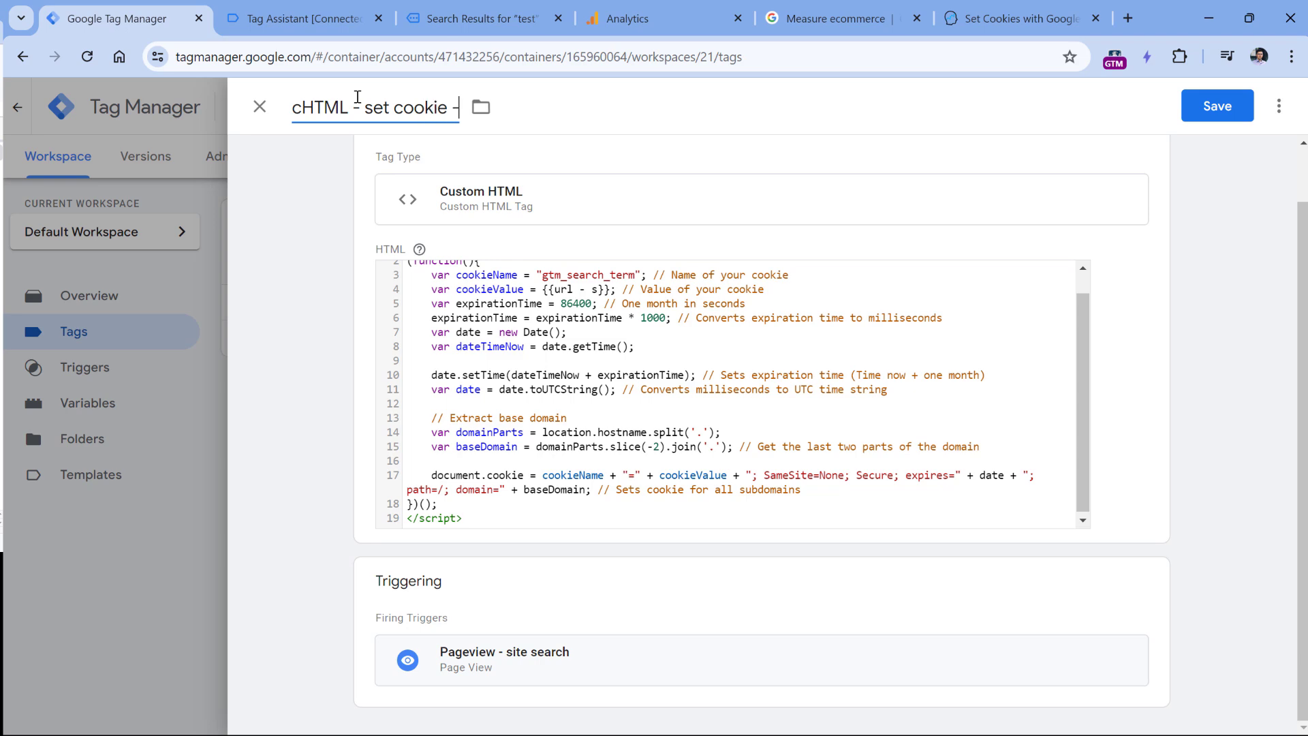
{"action": "type", "text": " gtm_search-"}
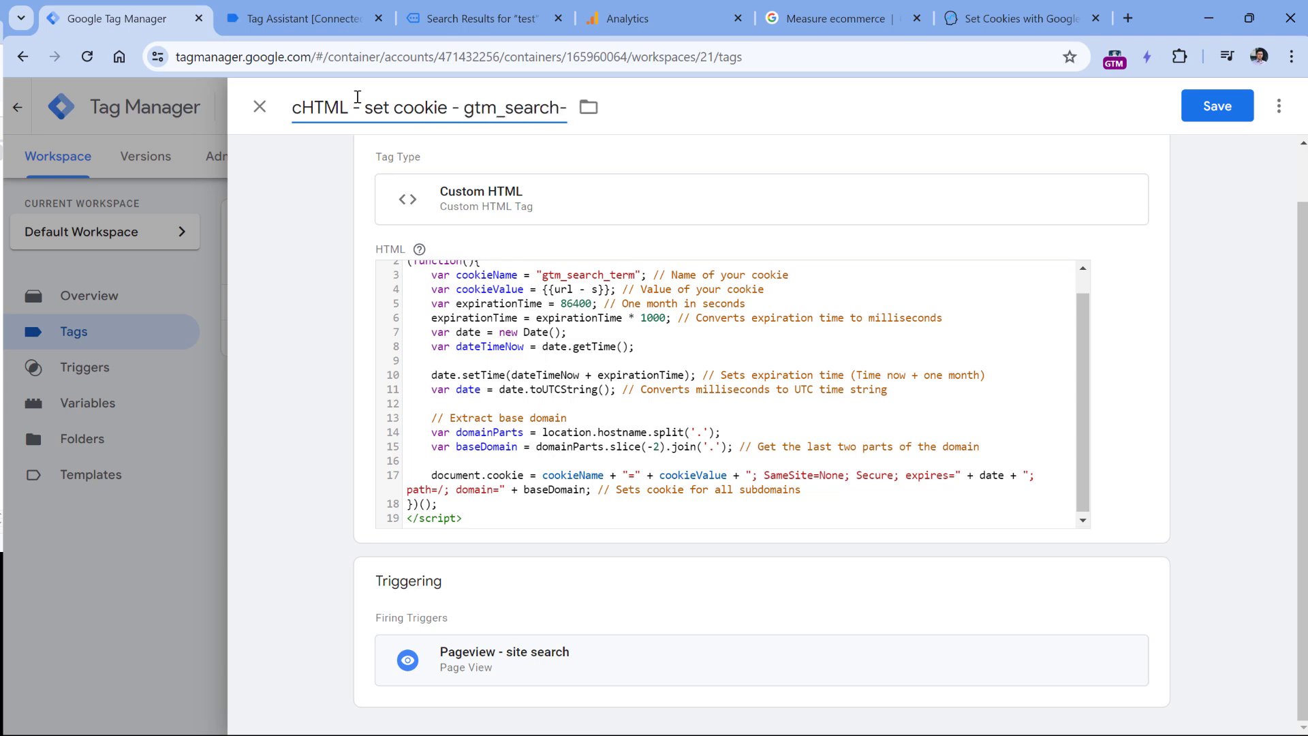
{"action": "key", "text": "BackSpace"}
{"action": "type", "text": "_term"}
{"action": "left_click", "coordinate": [1217, 106]}
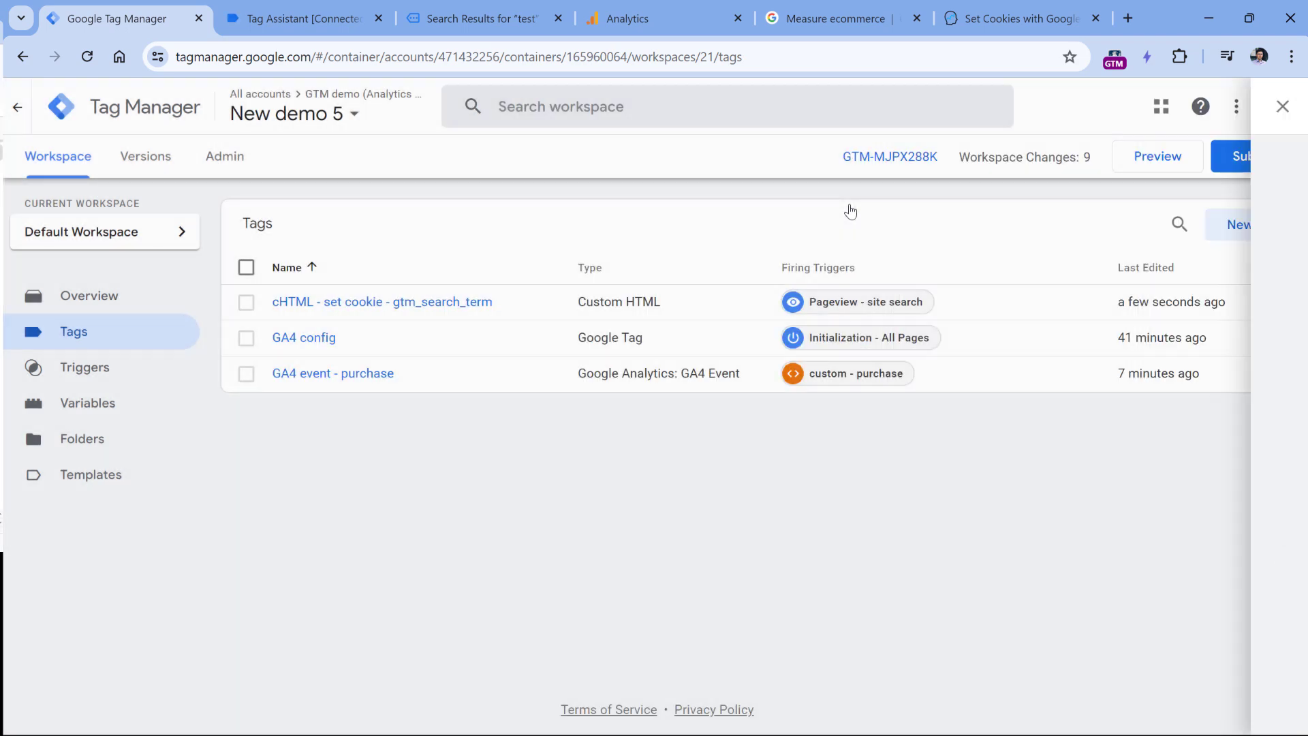
Preview the updated container and check in Tag Assistant whether the cookie tag fires on the GA4 purchase tracking page.
{"action": "left_click", "coordinate": [1170, 167]}
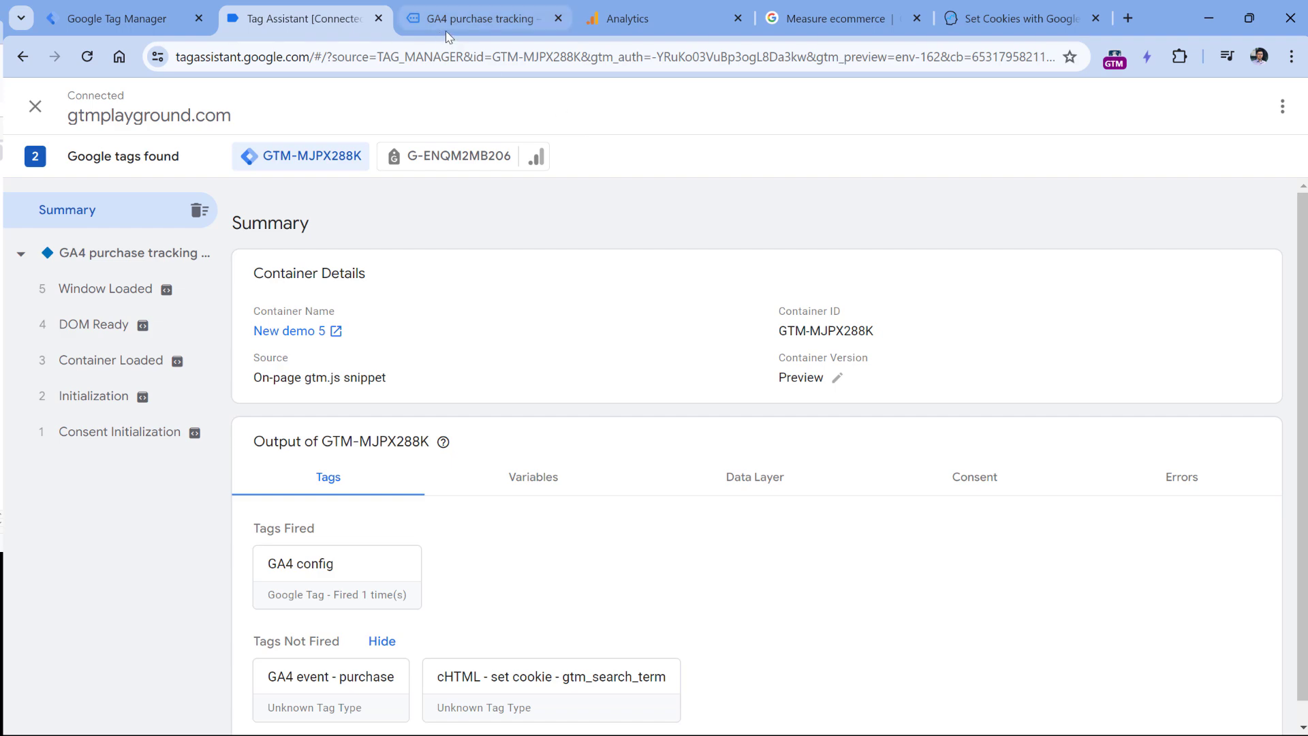
{"action": "left_click", "coordinate": [477, 20]}
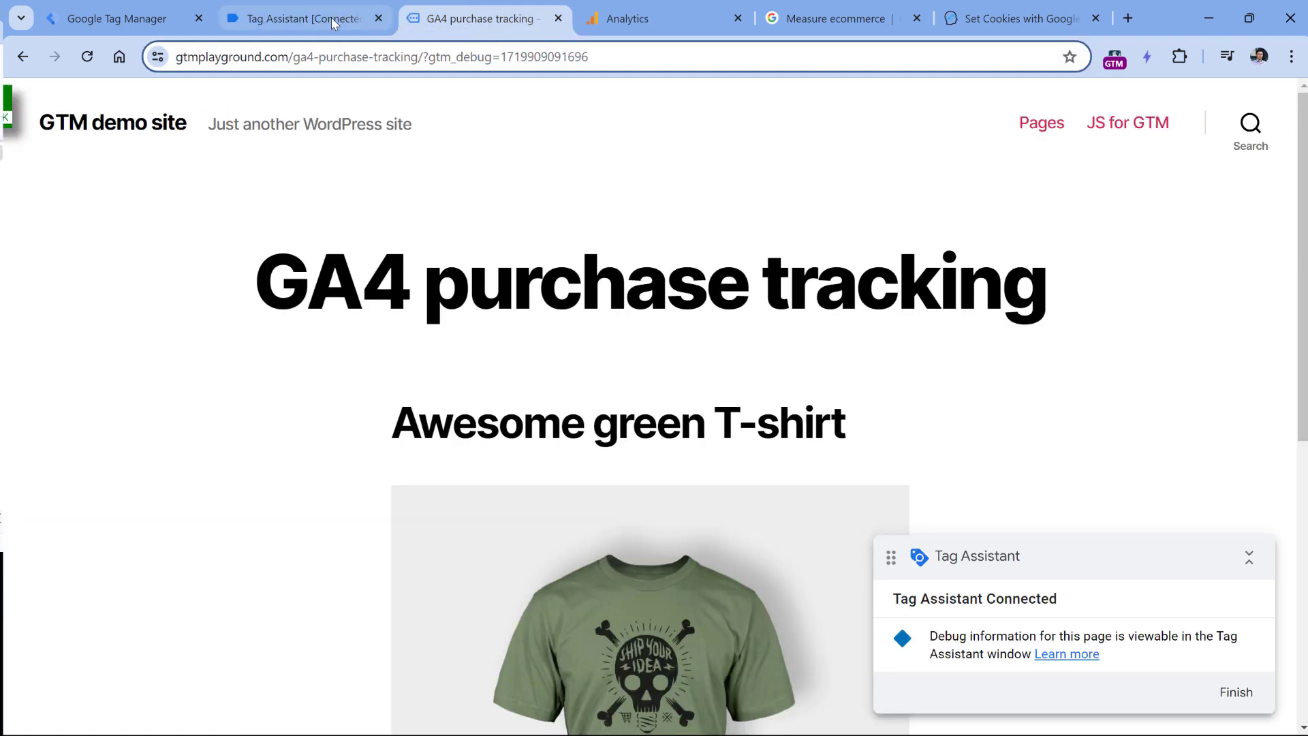
{"action": "left_click", "coordinate": [298, 19]}
{"action": "left_click", "coordinate": [126, 255]}
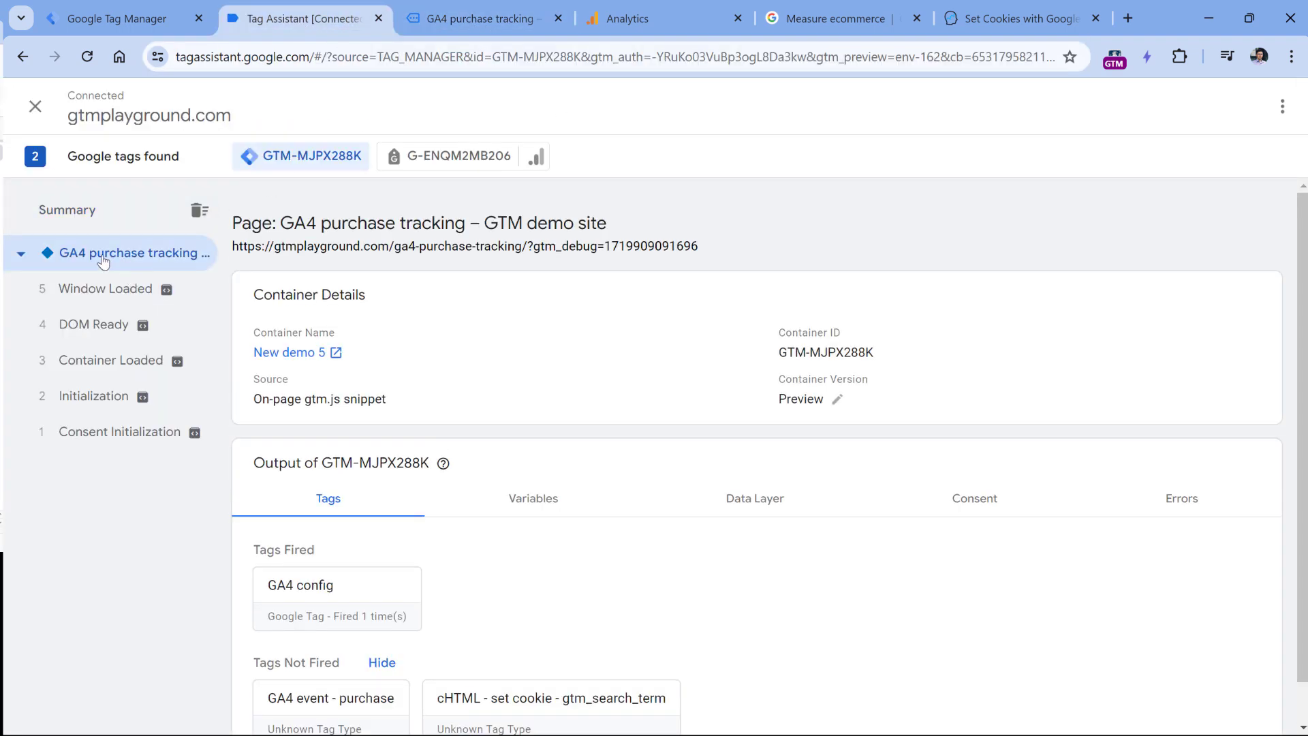
{"action": "scroll", "coordinate": [548, 619], "scroll_direction": "down", "scroll_amount": 1}
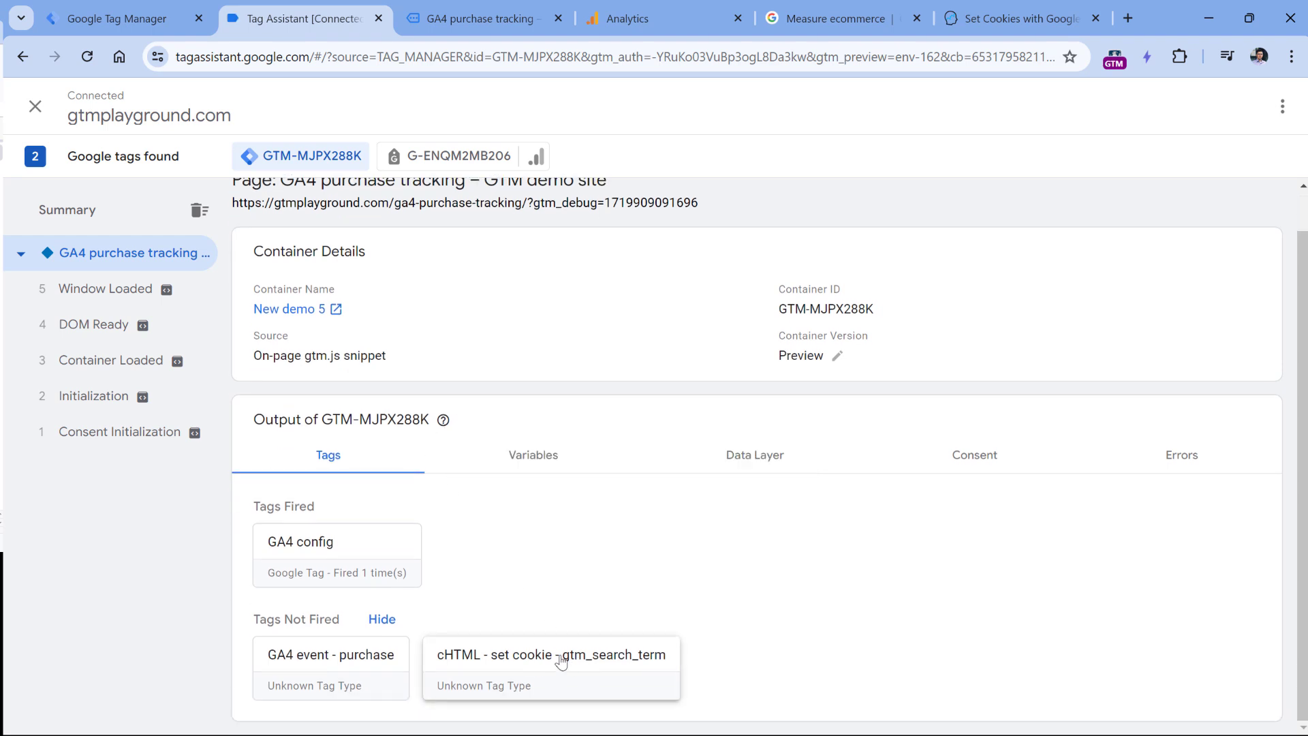
Search the demo site for "test" and check in Tag Assistant which tags fire on that page's Container Loaded event.
{"action": "left_click", "coordinate": [478, 19]}
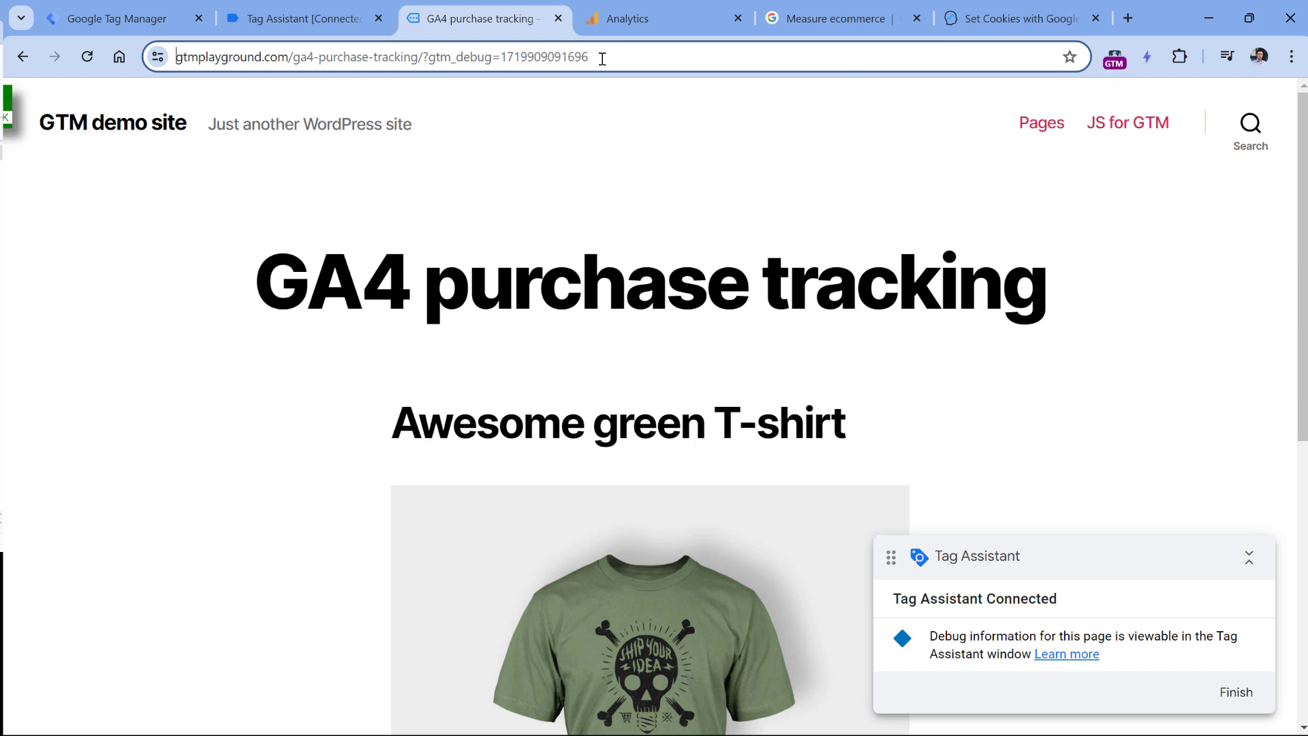
{"action": "left_click", "coordinate": [1250, 126]}
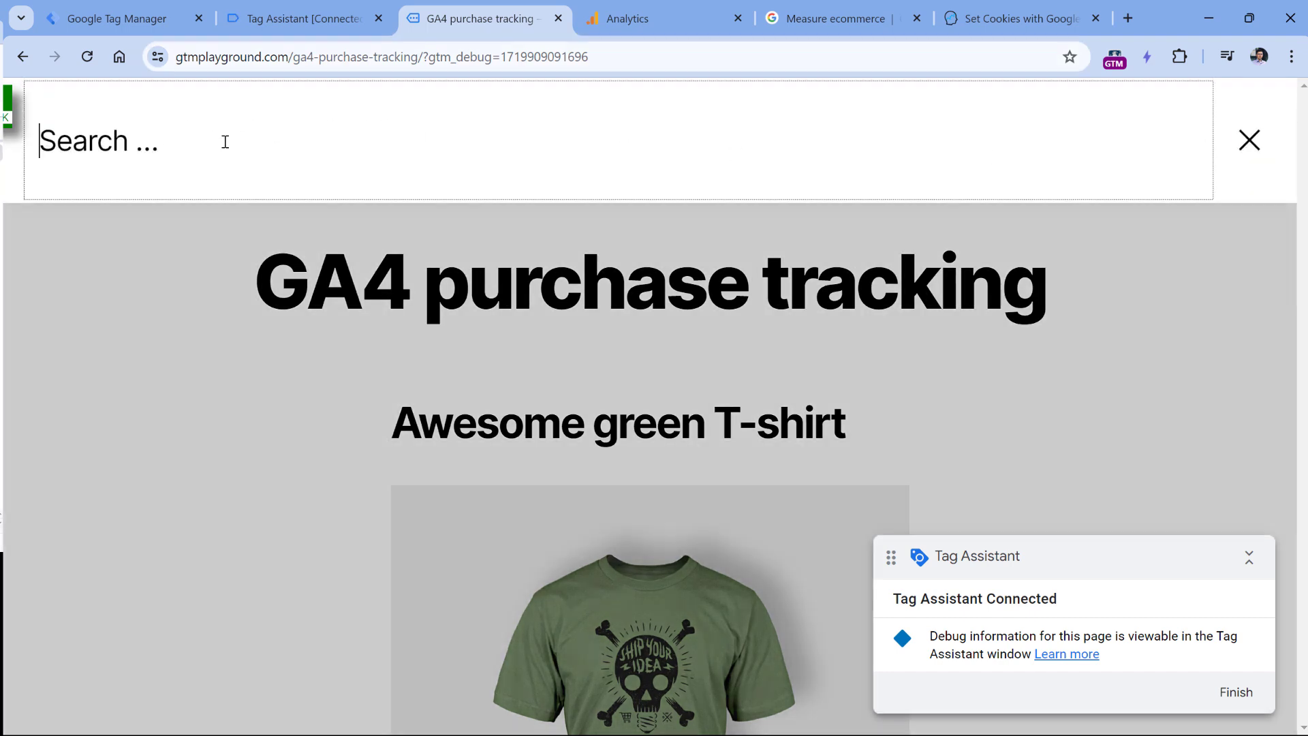
{"action": "type", "text": "test"}
{"action": "key", "text": "Return"}
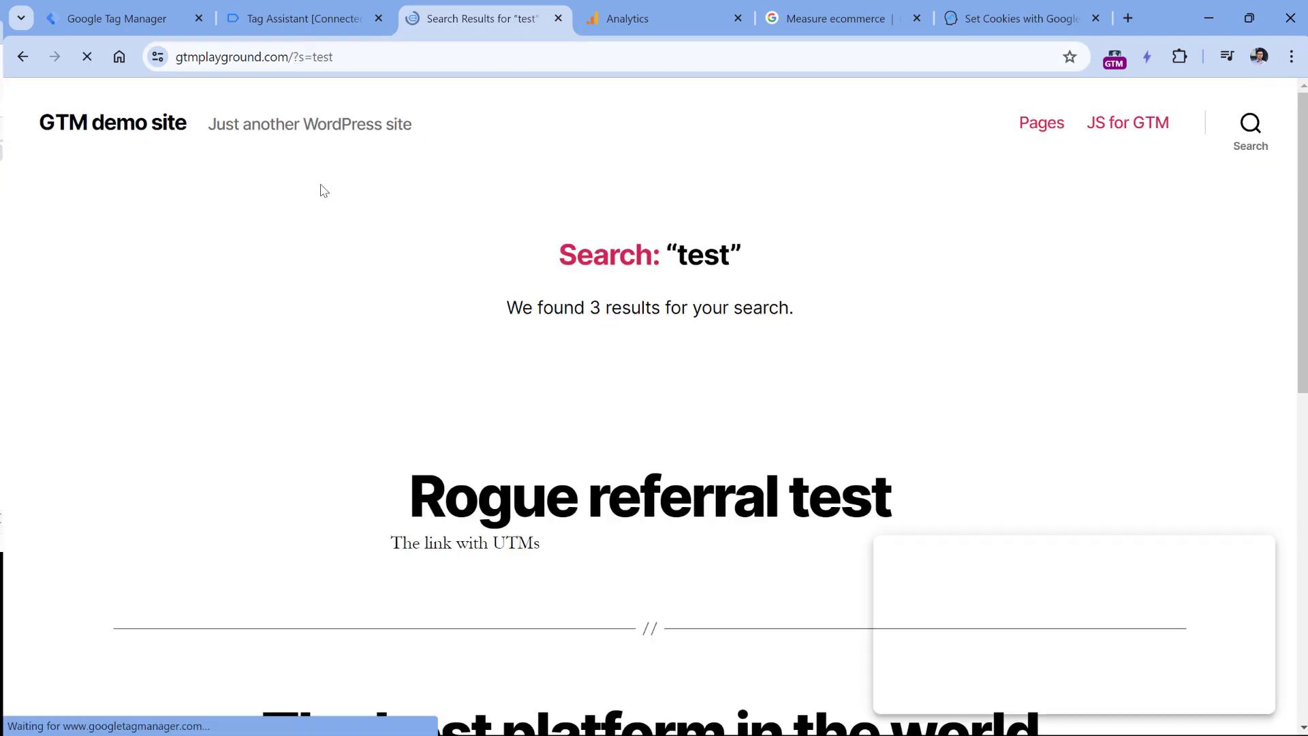
{"action": "left_click", "coordinate": [318, 20]}
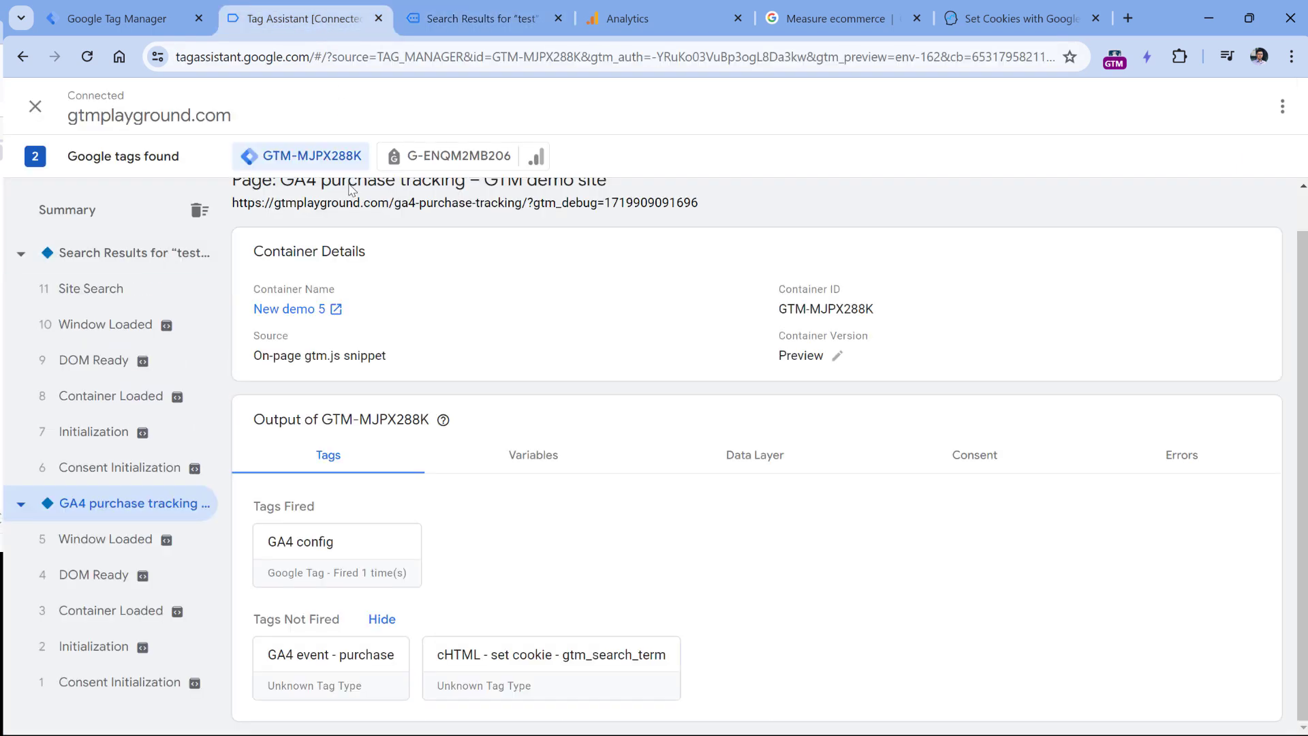
{"action": "left_click", "coordinate": [104, 402]}
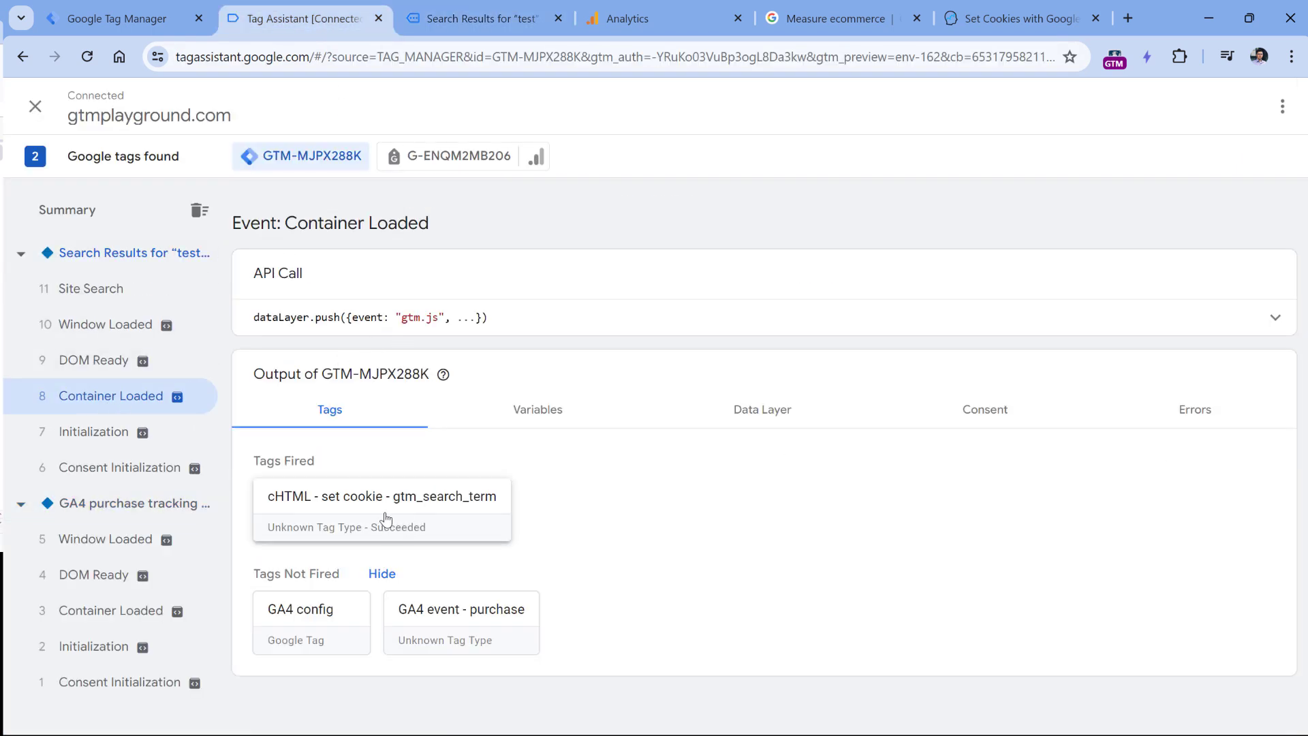
Inspect the demo site's stored cookies in the browser developer tools, filtering them by "gtm_".
{"action": "left_click", "coordinate": [492, 26]}
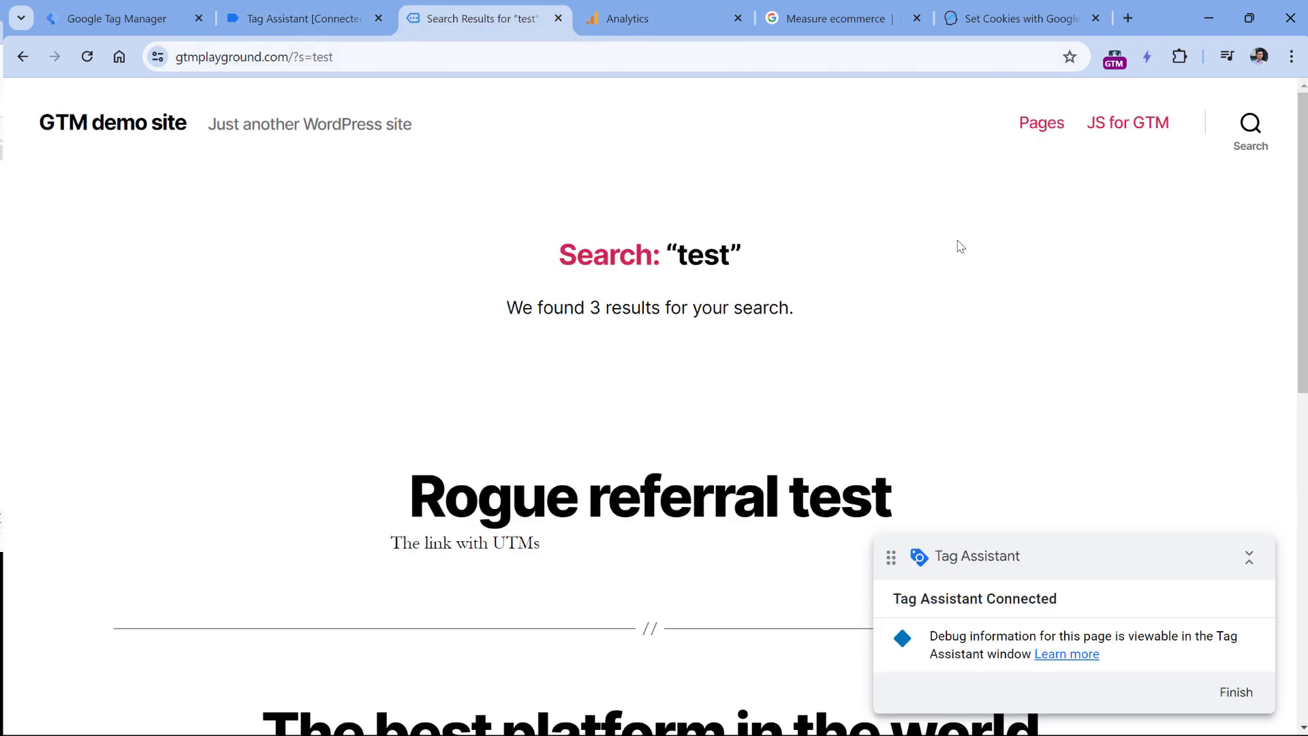
{"action": "left_click", "coordinate": [1293, 60]}
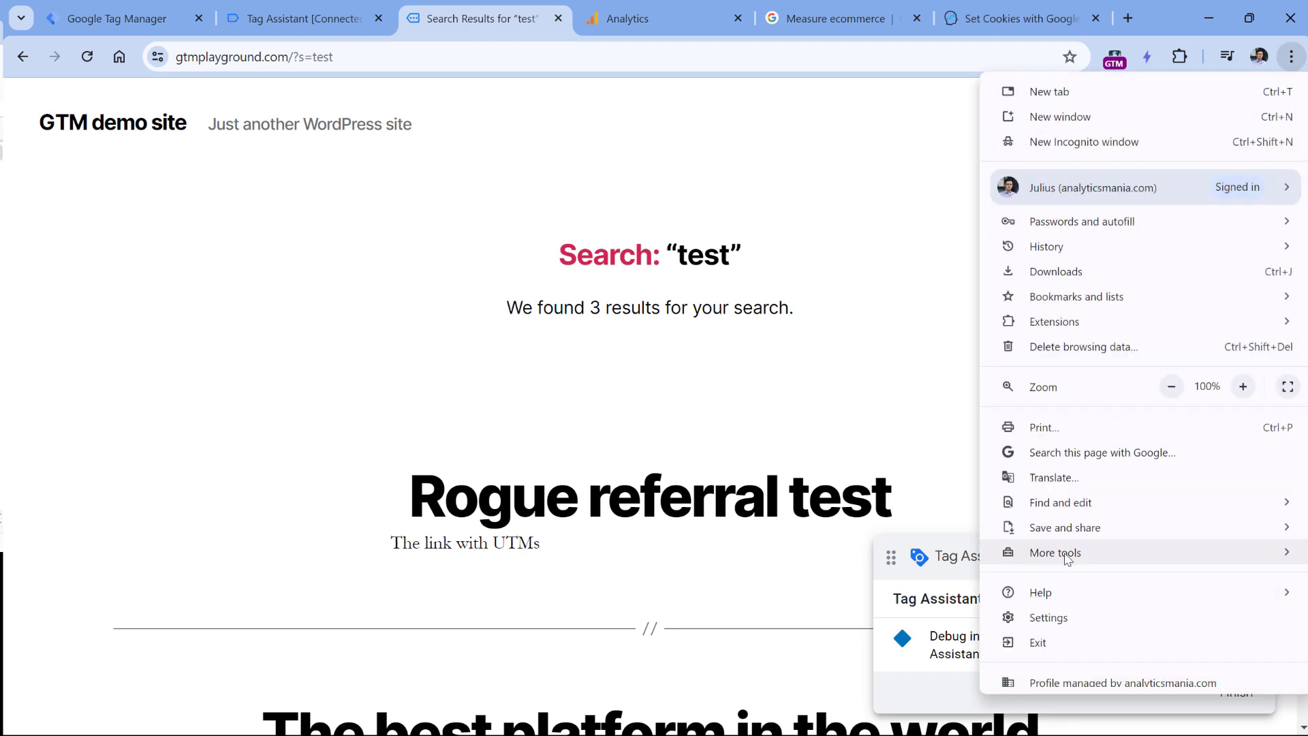
{"action": "mouse_move", "coordinate": [1068, 555]}
{"action": "left_click", "coordinate": [855, 684]}
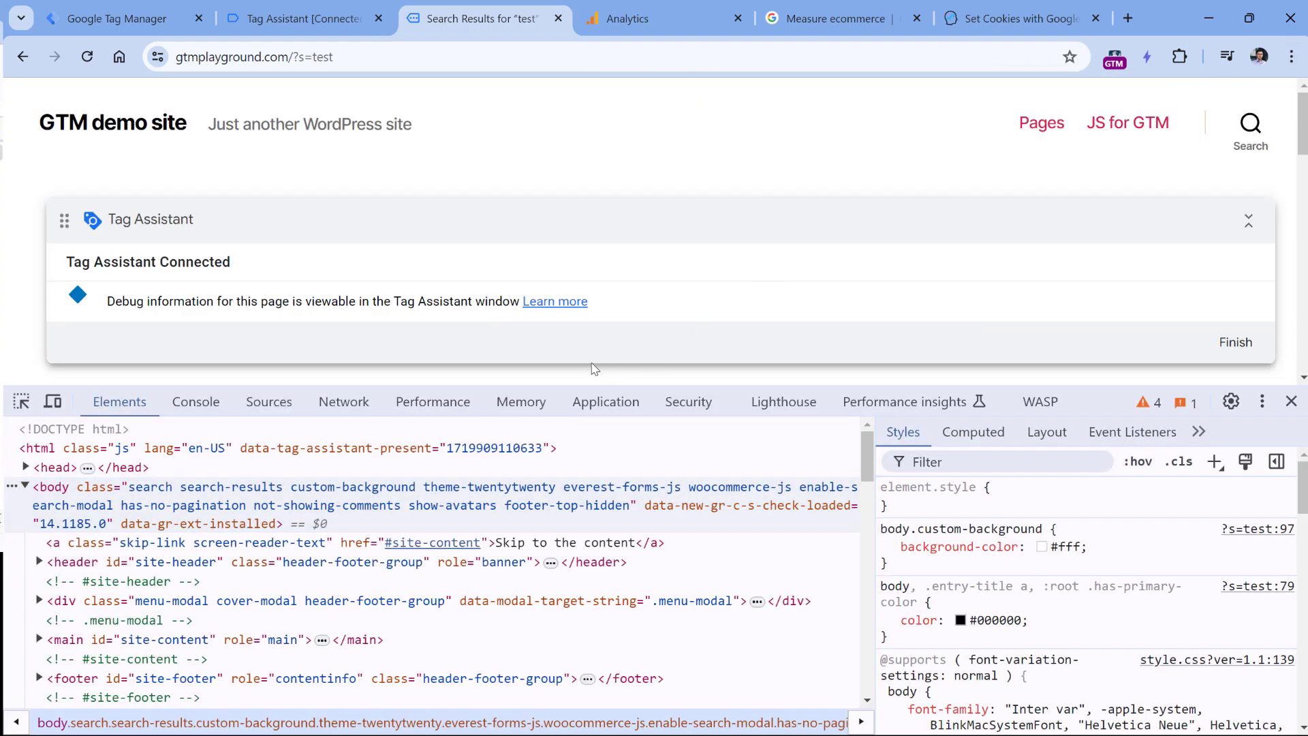
{"action": "left_click", "coordinate": [605, 402]}
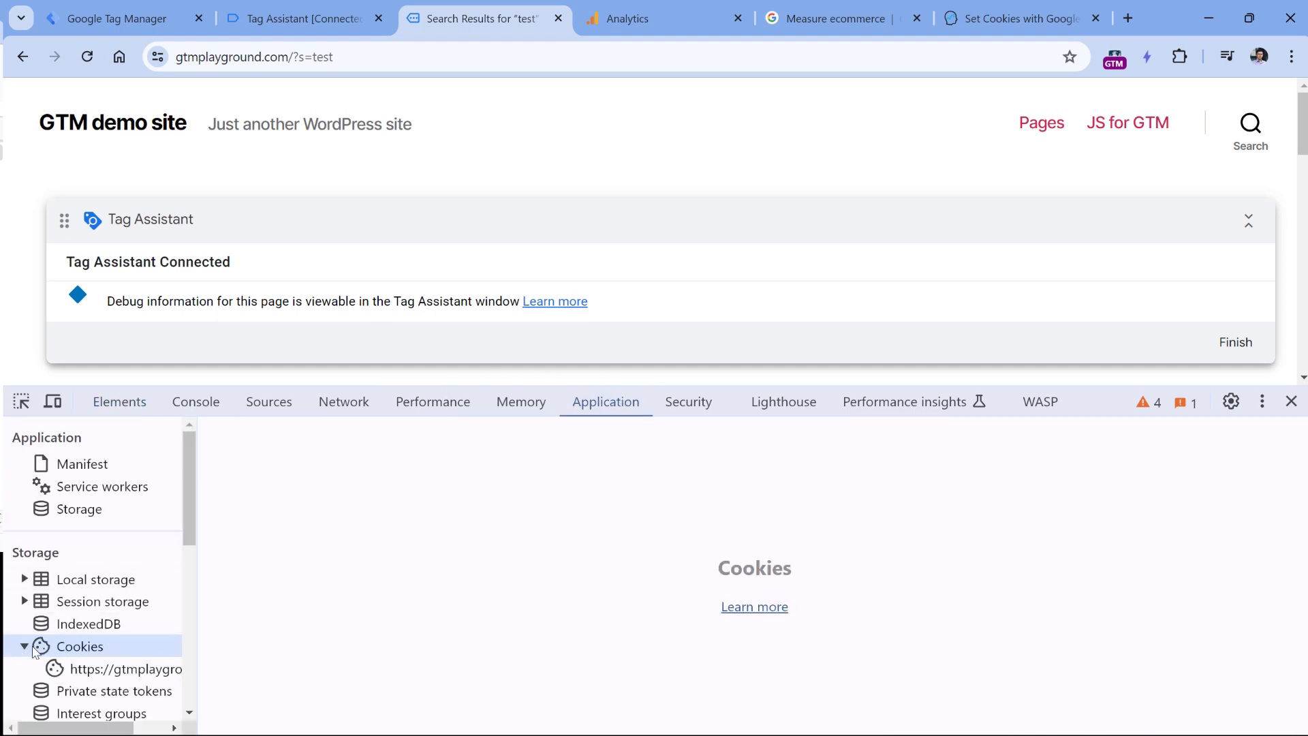
{"action": "left_click", "coordinate": [144, 669]}
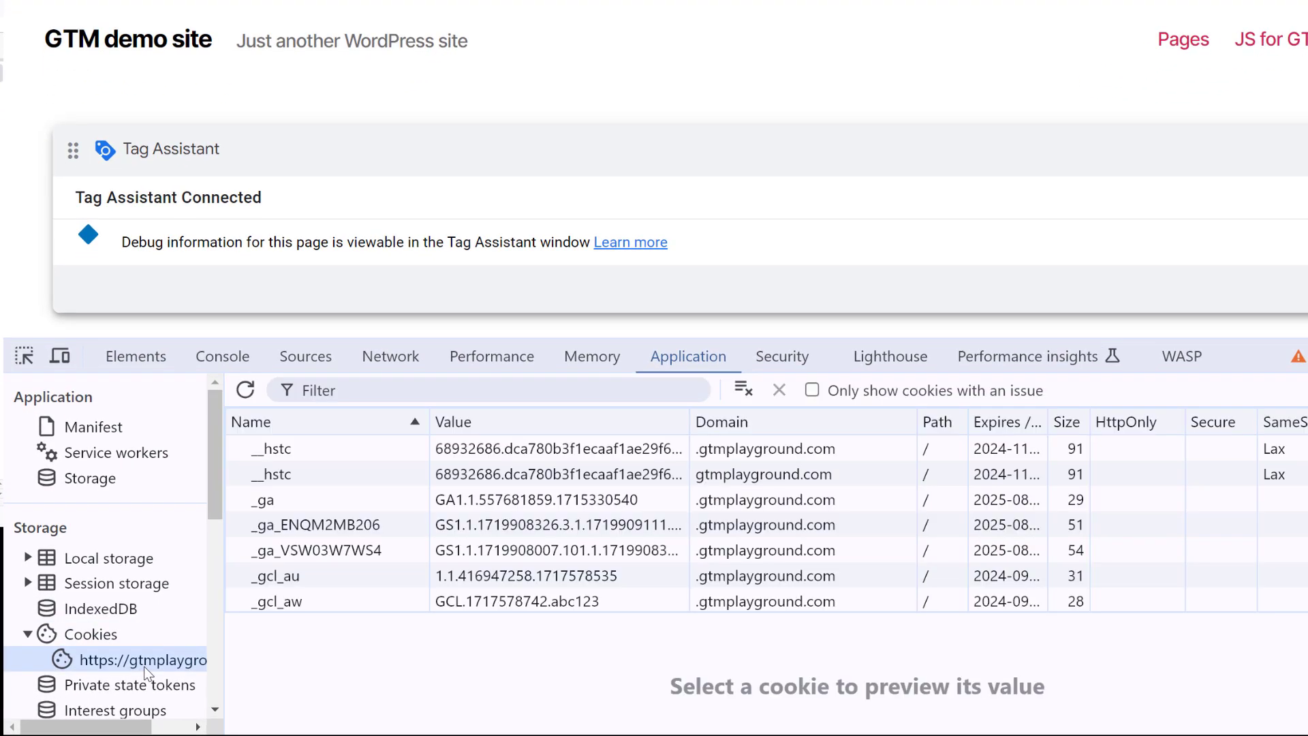
{"action": "left_click", "coordinate": [293, 390]}
{"action": "type", "text": "gtm_"}
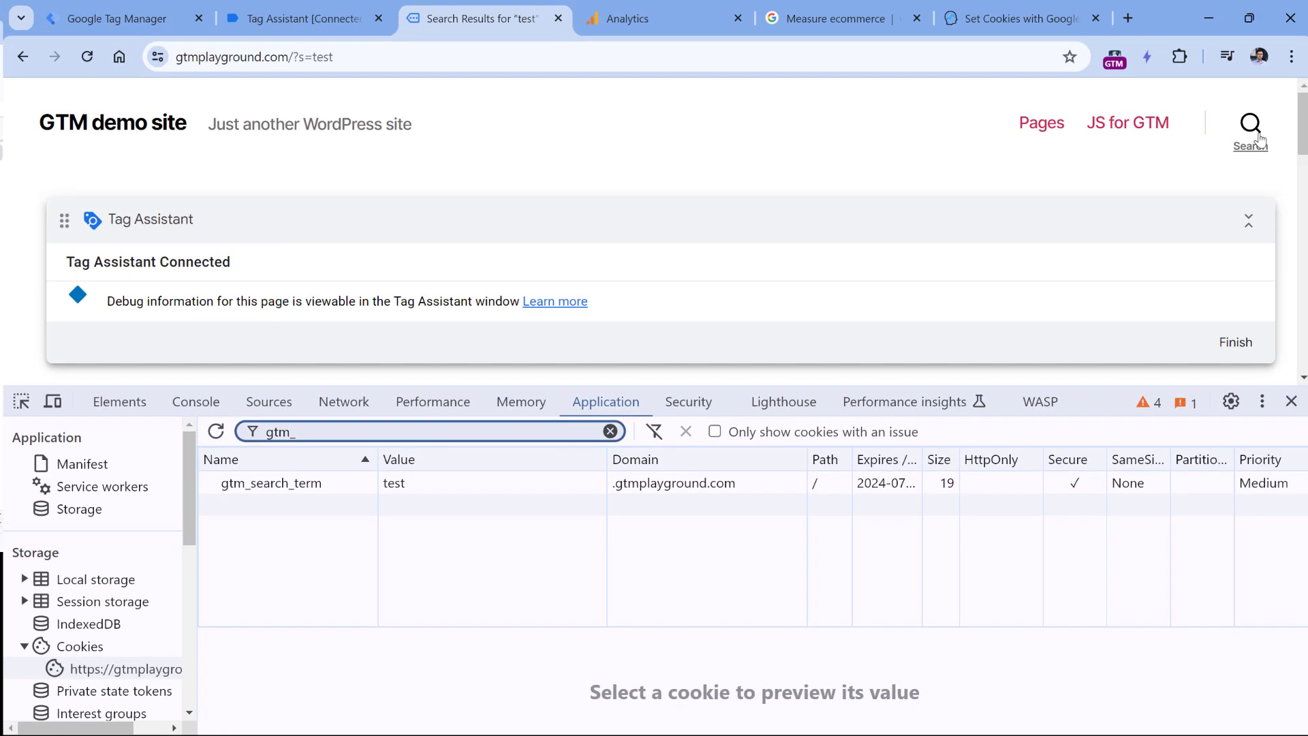
Search the demo site for "demo" and check the gtm_search_term cookie's value and expiry, widening the expiry column.
{"action": "left_click", "coordinate": [1300, 95]}
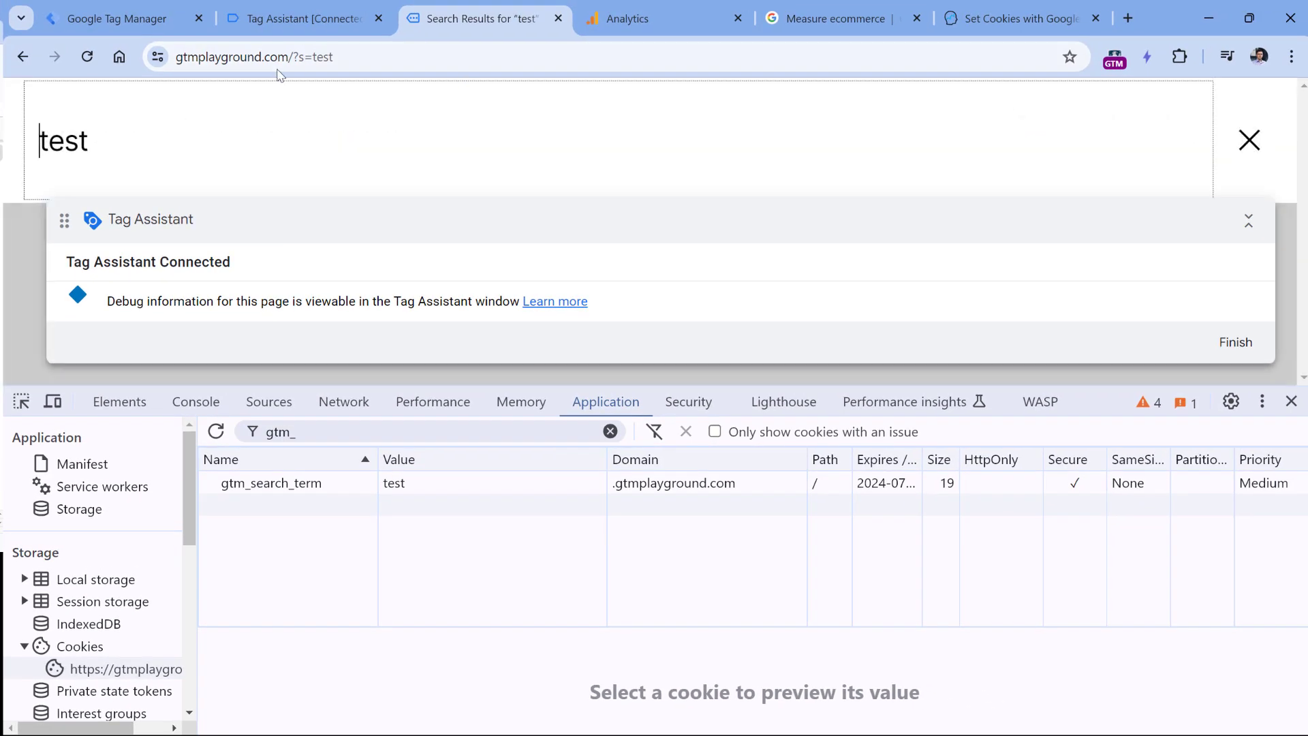
{"action": "double_click", "coordinate": [118, 165]}
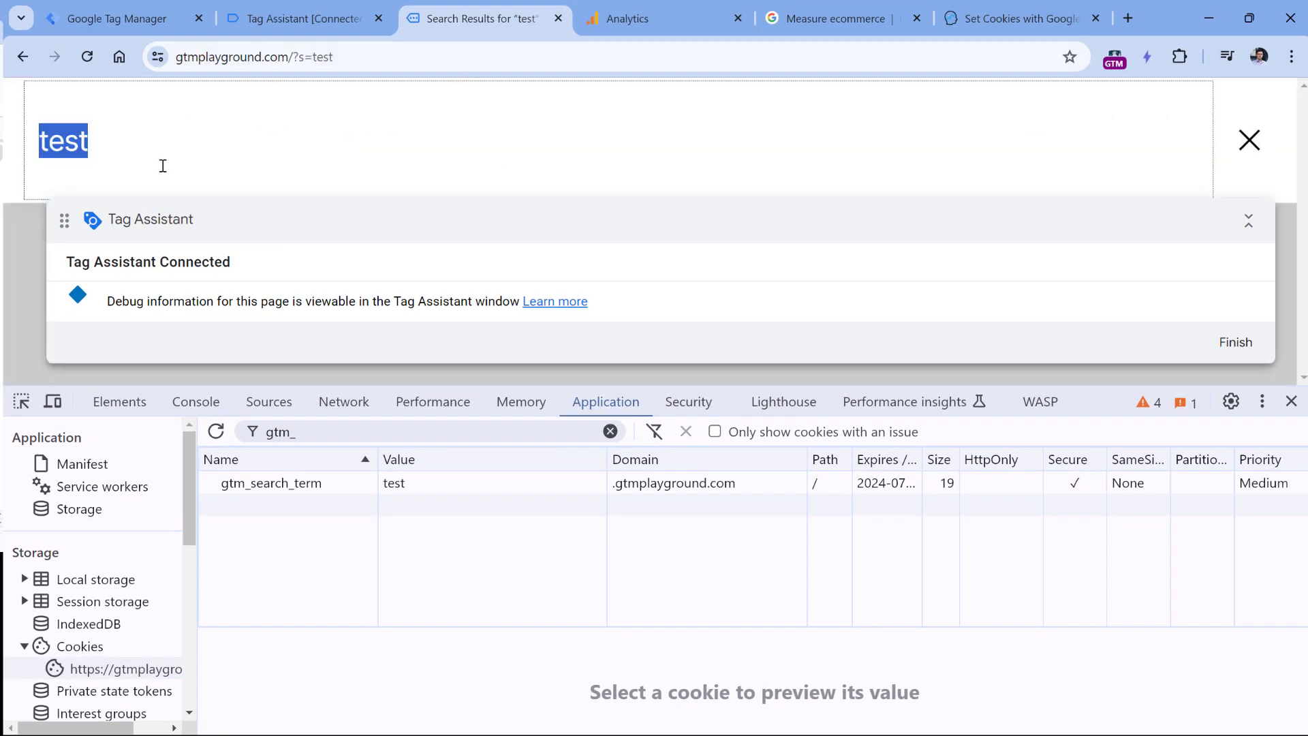
{"action": "type", "text": "demo"}
{"action": "key", "text": "Return"}
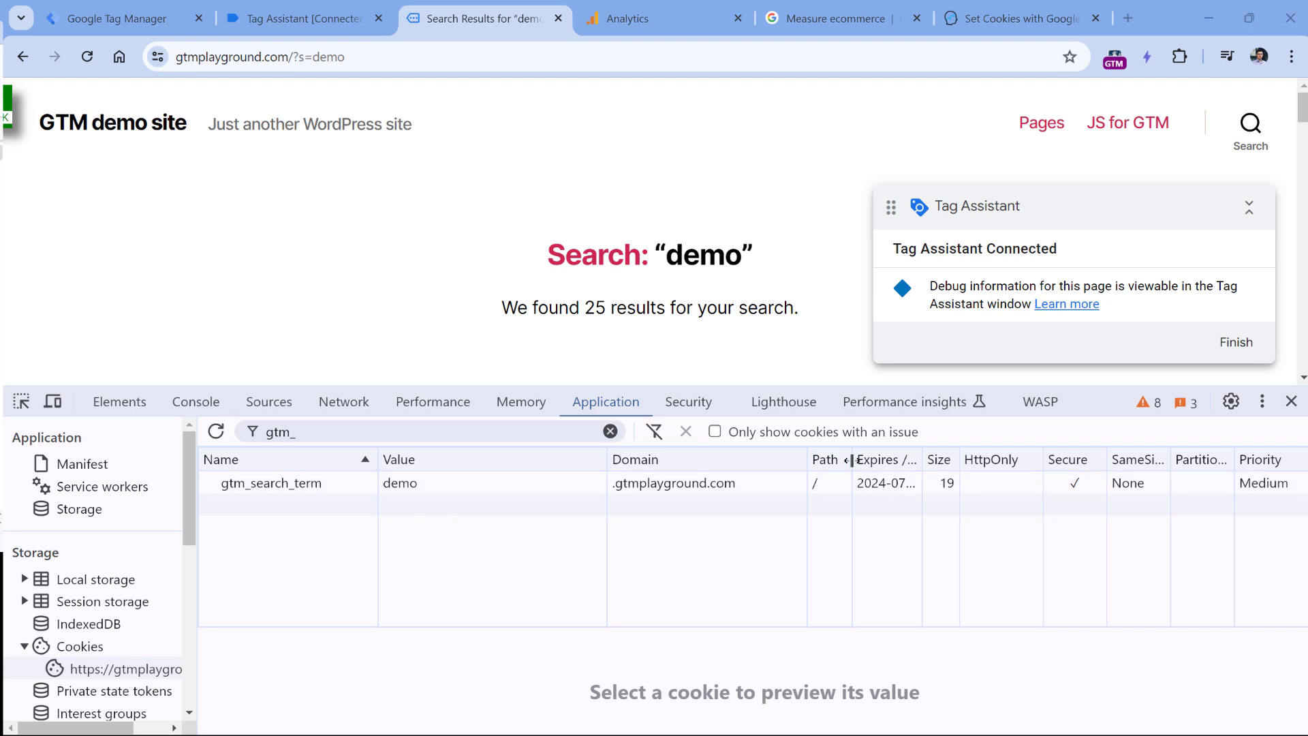
{"action": "left_click_drag", "start_coordinate": [851, 460], "coordinate": [817, 460]}
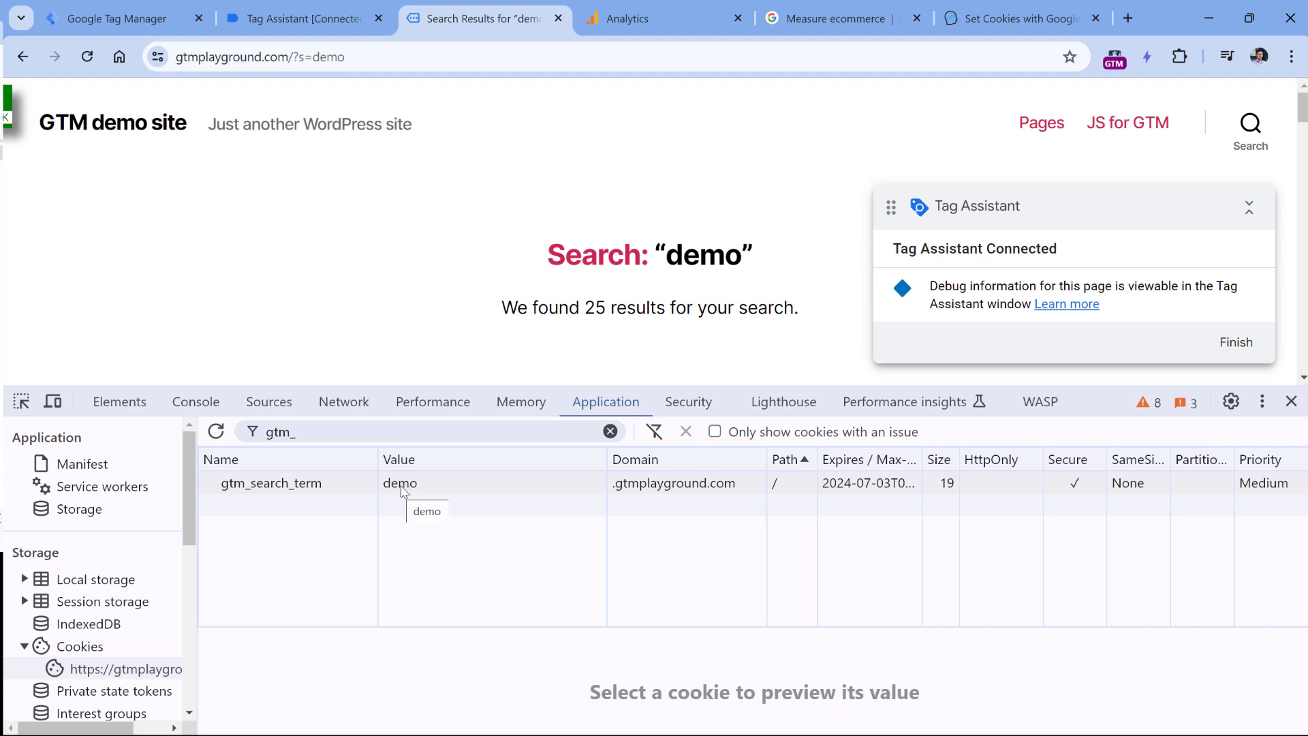
In Tag Manager, edit the GA4 event - purchase tag and add an event parameter named search_term.
{"action": "left_click", "coordinate": [121, 19]}
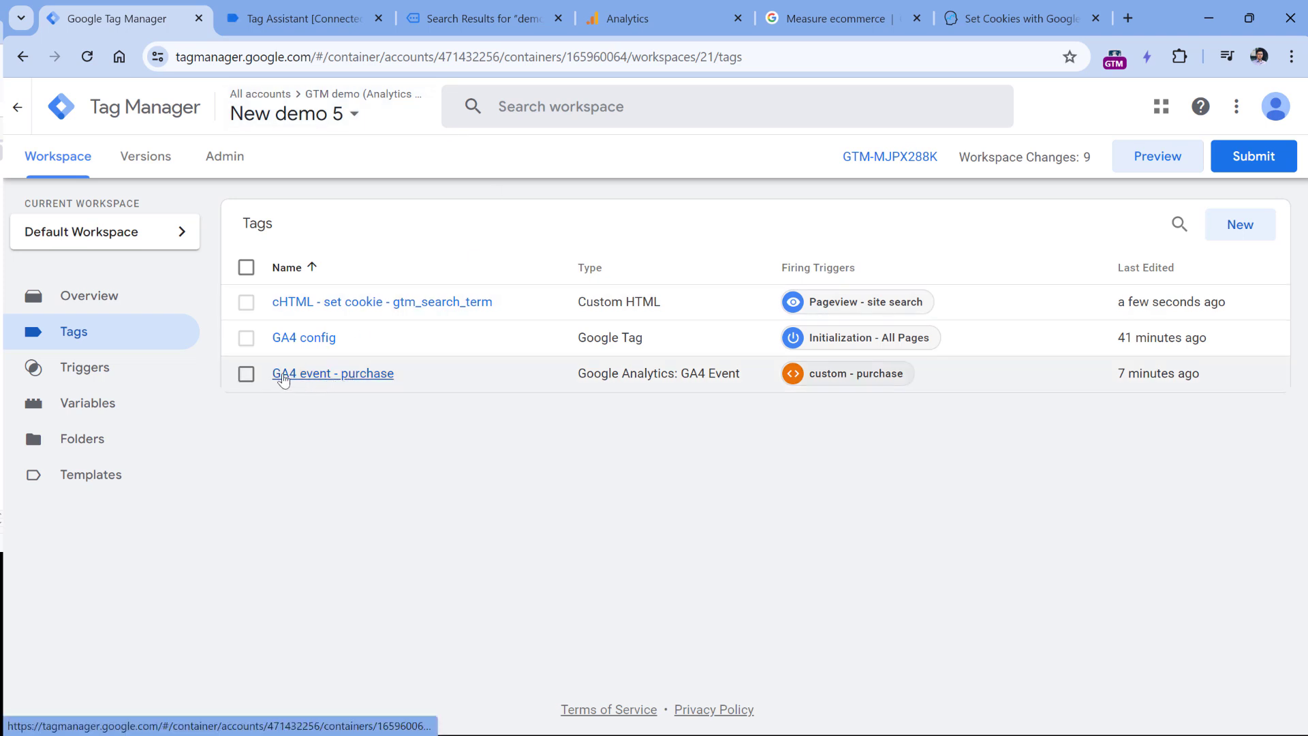
{"action": "left_click", "coordinate": [336, 382]}
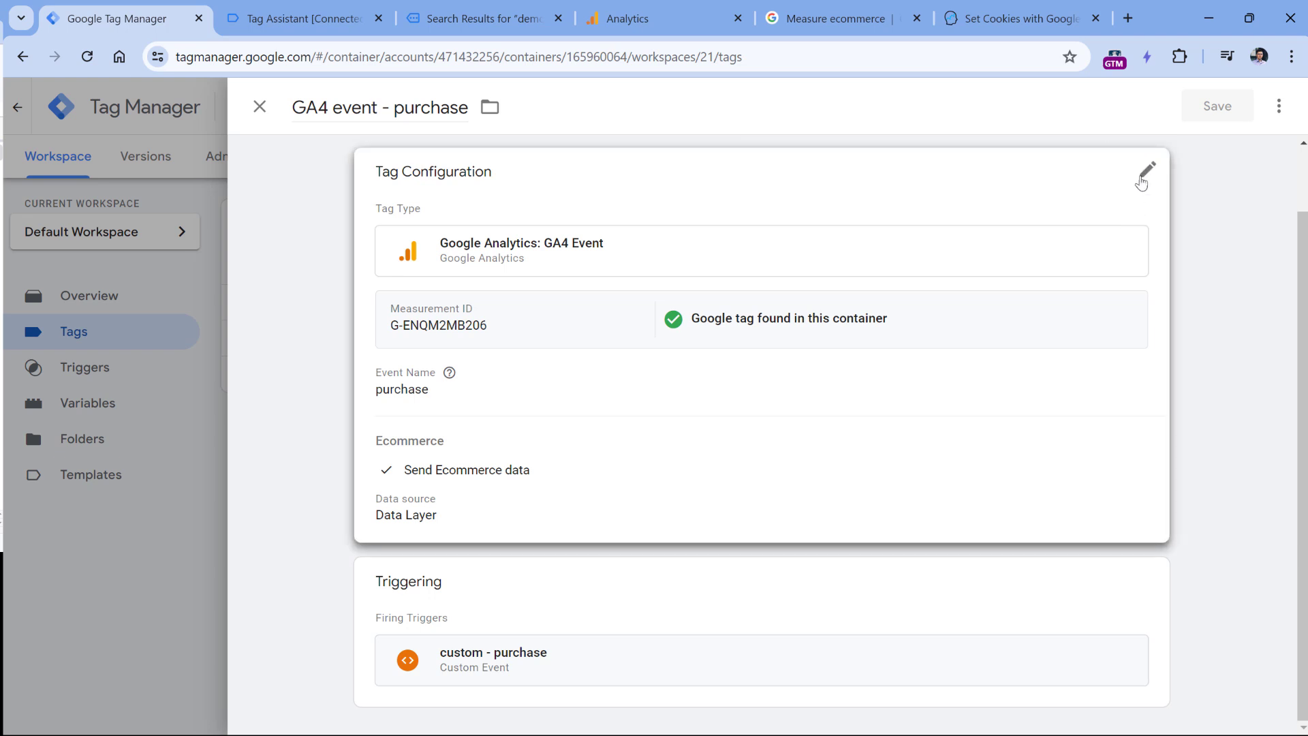
{"action": "left_click", "coordinate": [1143, 178]}
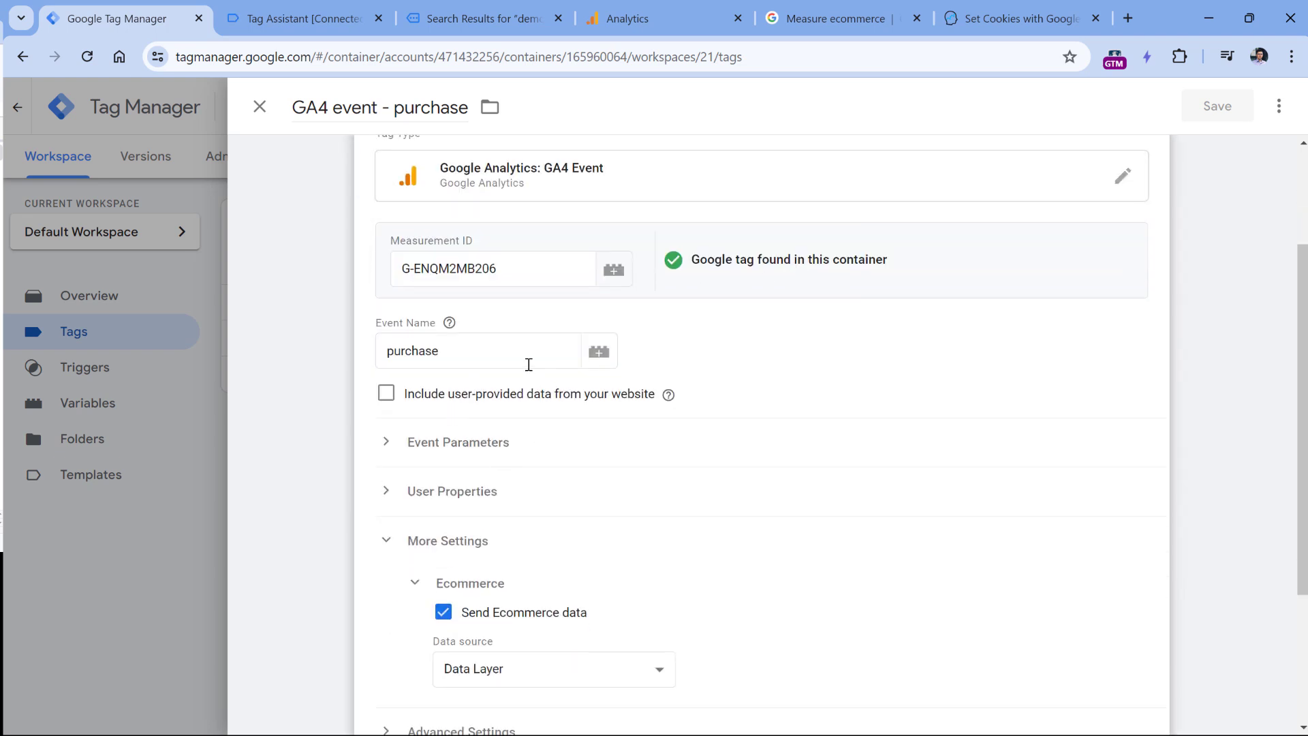
{"action": "left_click", "coordinate": [416, 446]}
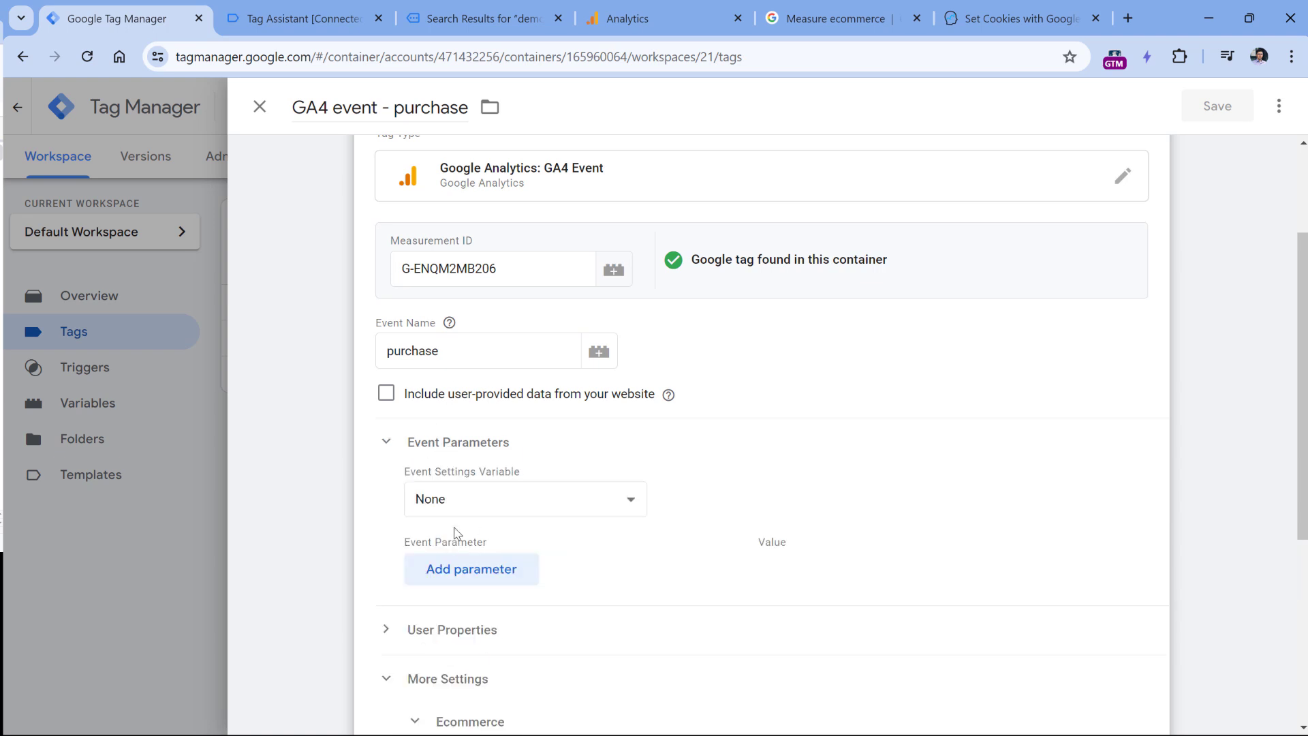
{"action": "left_click", "coordinate": [473, 572]}
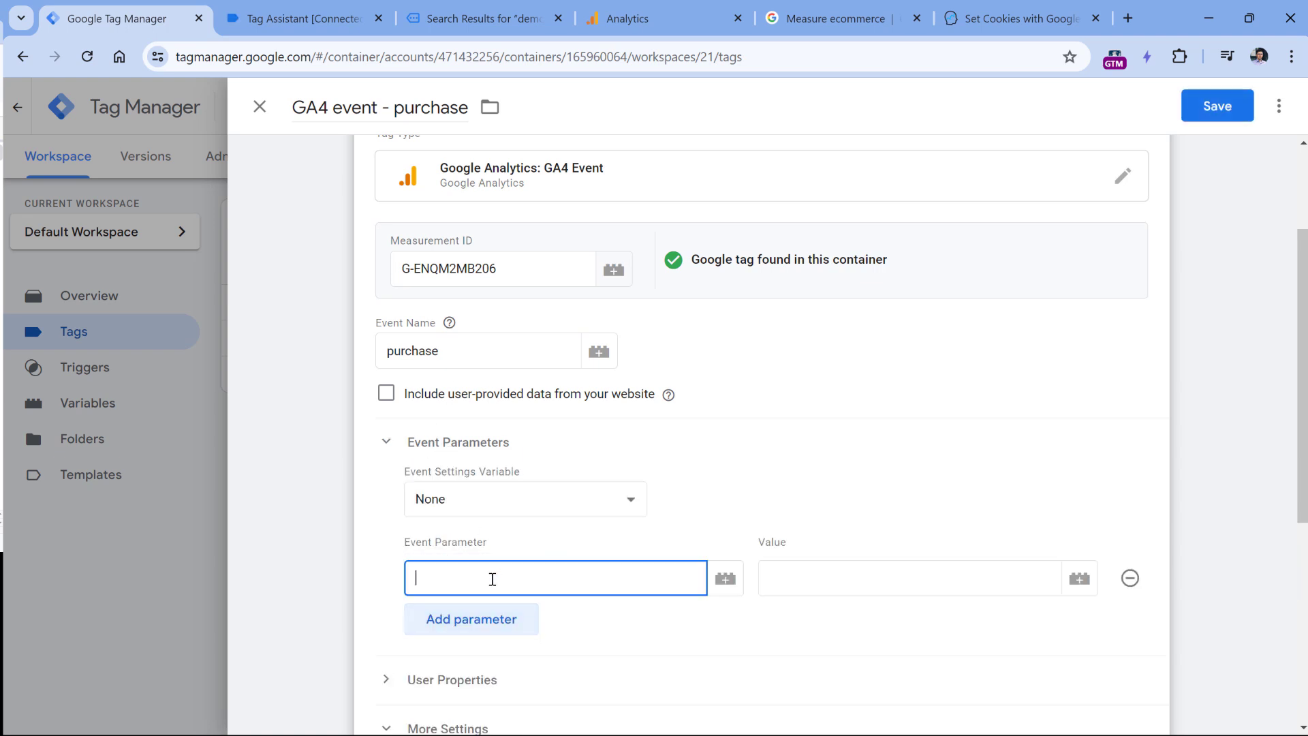
{"action": "type", "text": "search_term"}
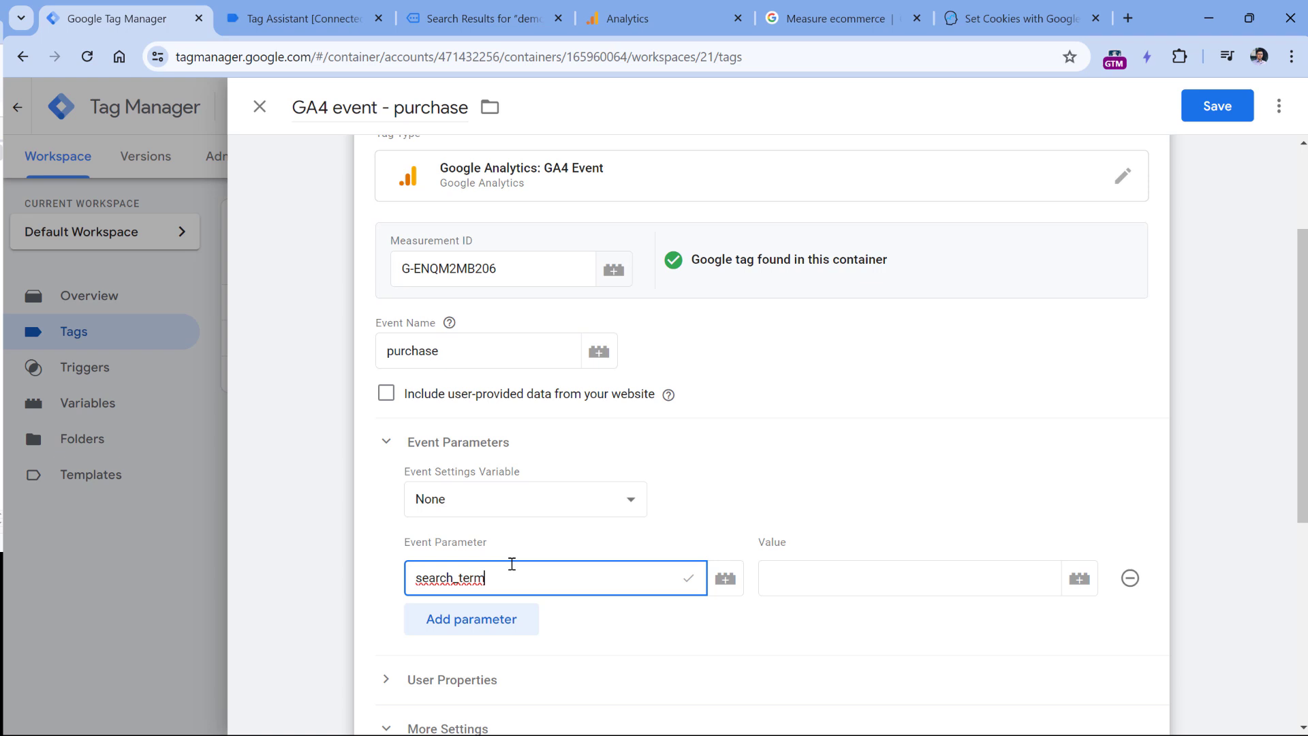
Start a new 1st Party Cookie variable as the value of the search_term parameter.
{"action": "left_click", "coordinate": [886, 576]}
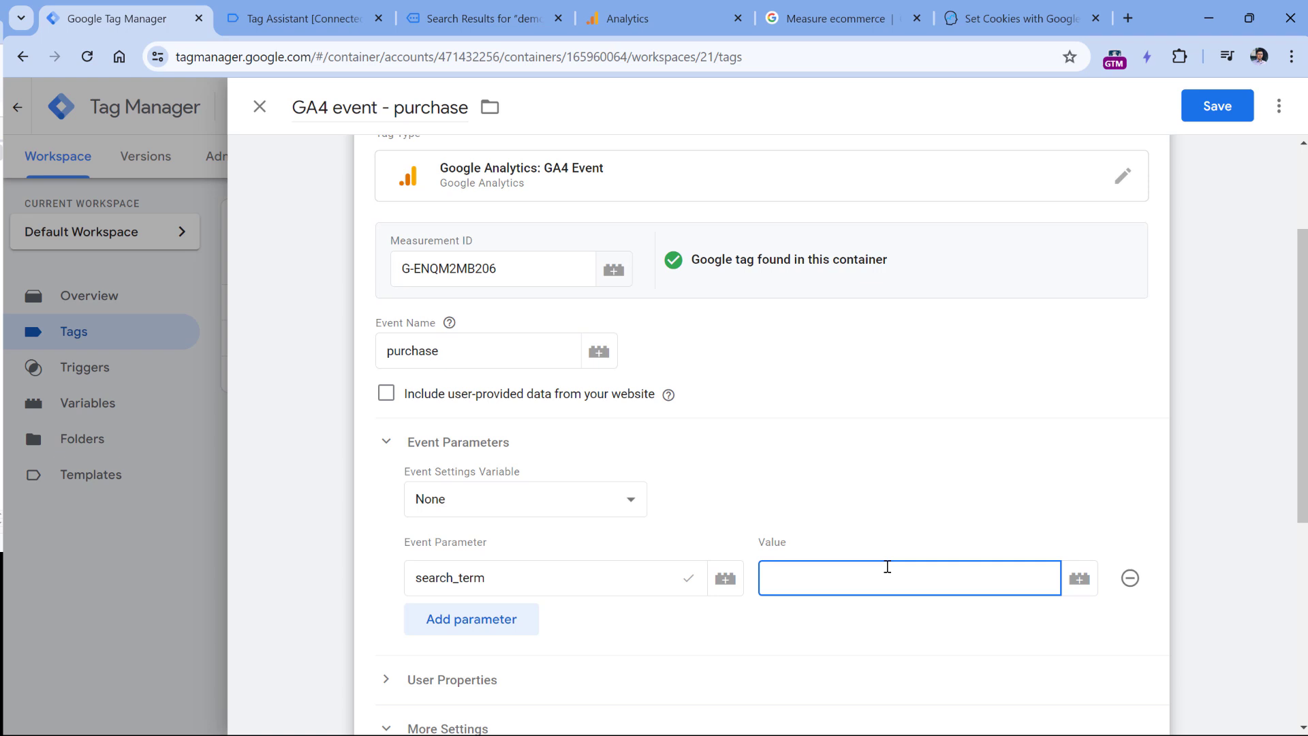
{"action": "left_click", "coordinate": [455, 20]}
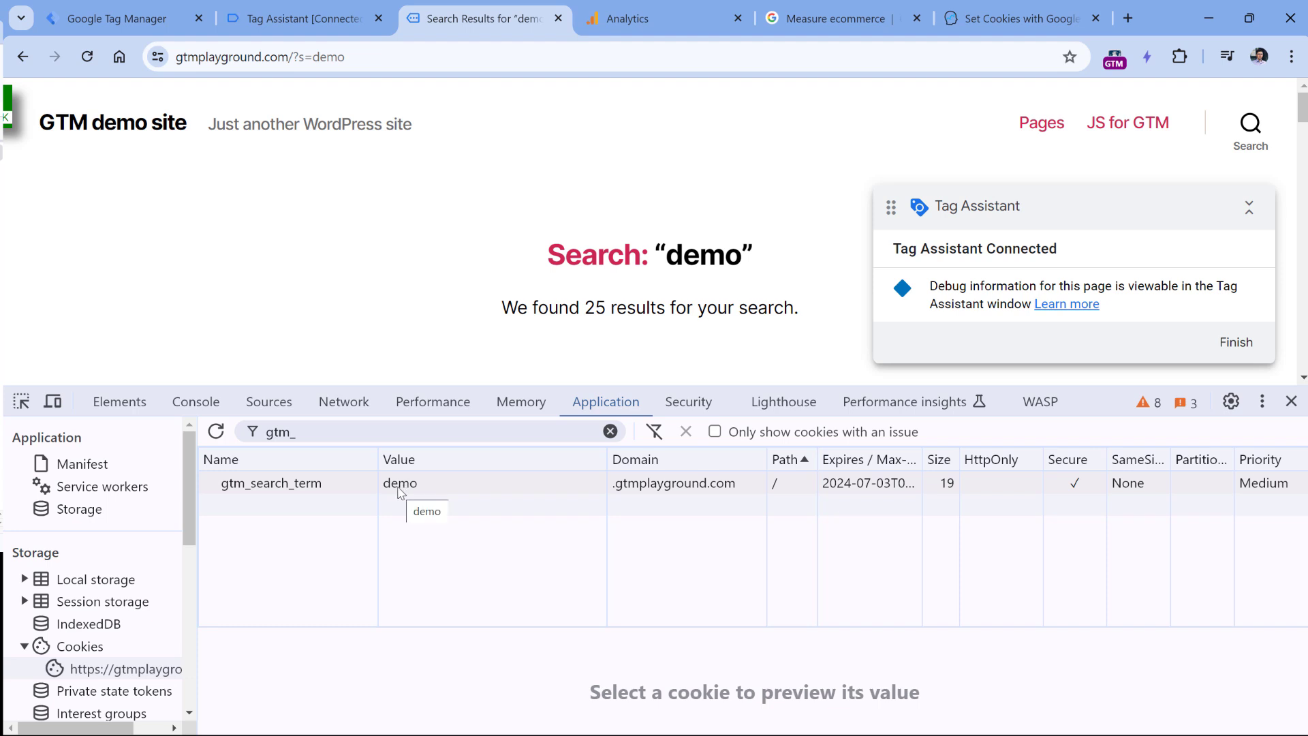
{"action": "left_click", "coordinate": [122, 21]}
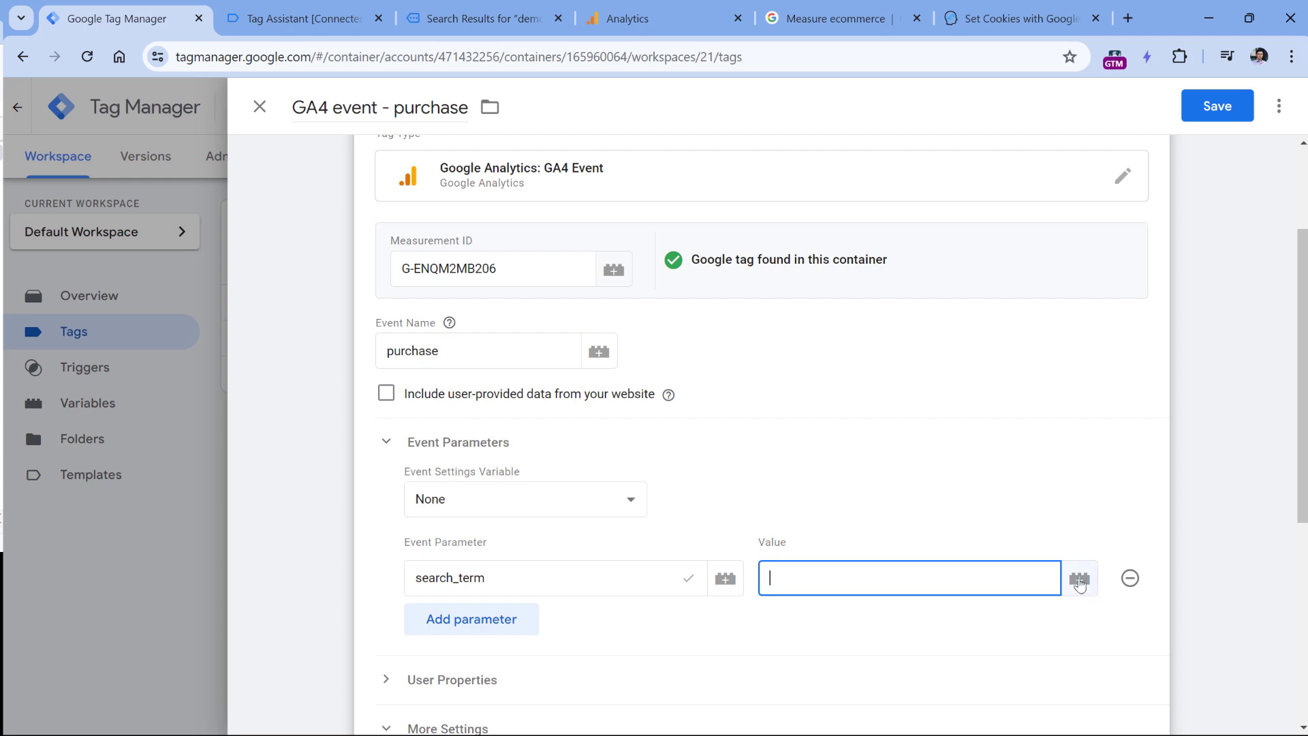
{"action": "left_click", "coordinate": [1079, 583]}
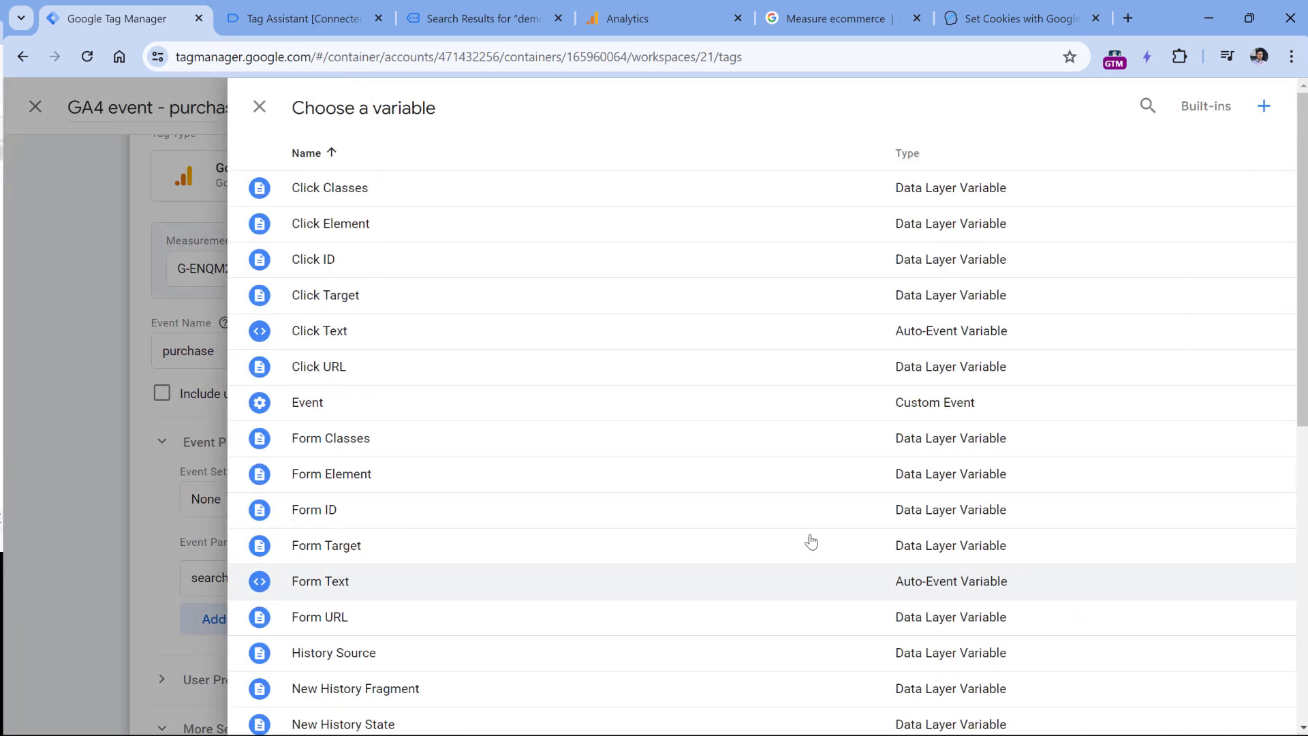
{"action": "left_click", "coordinate": [1264, 109]}
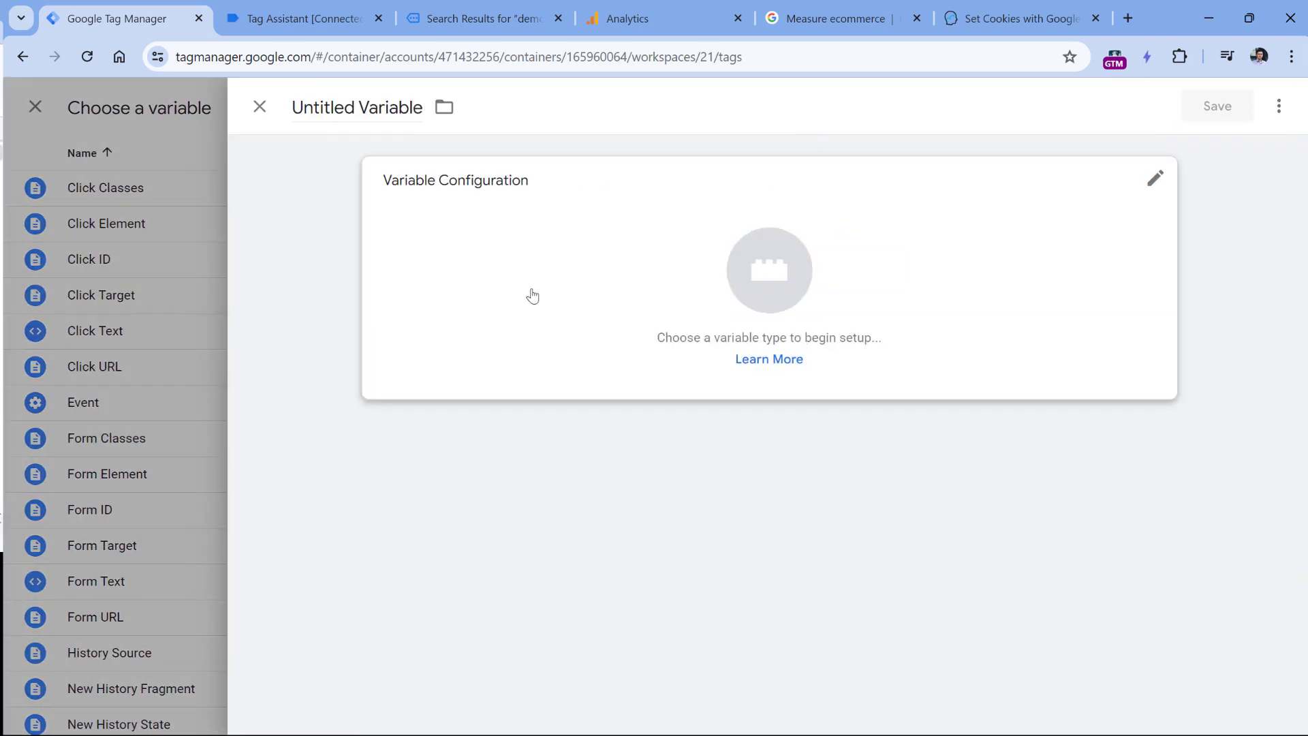
{"action": "left_click", "coordinate": [535, 290]}
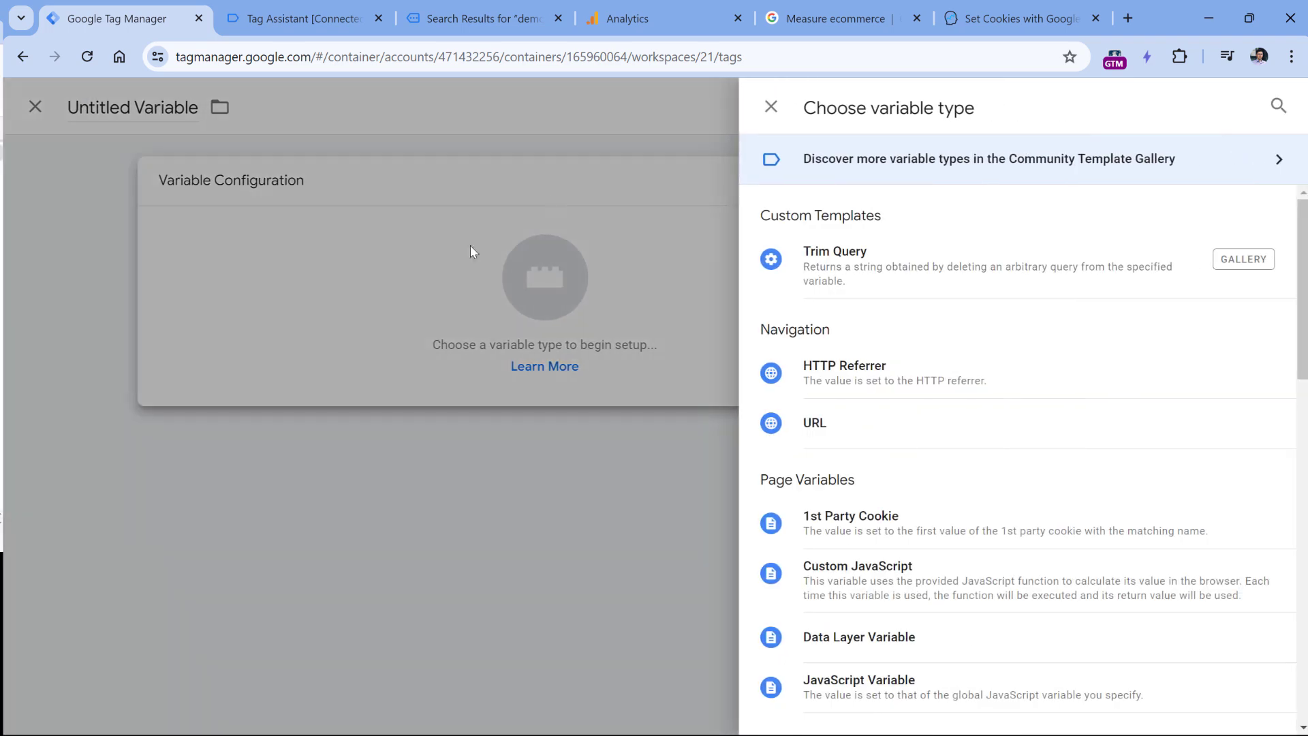
{"action": "left_click", "coordinate": [898, 533]}
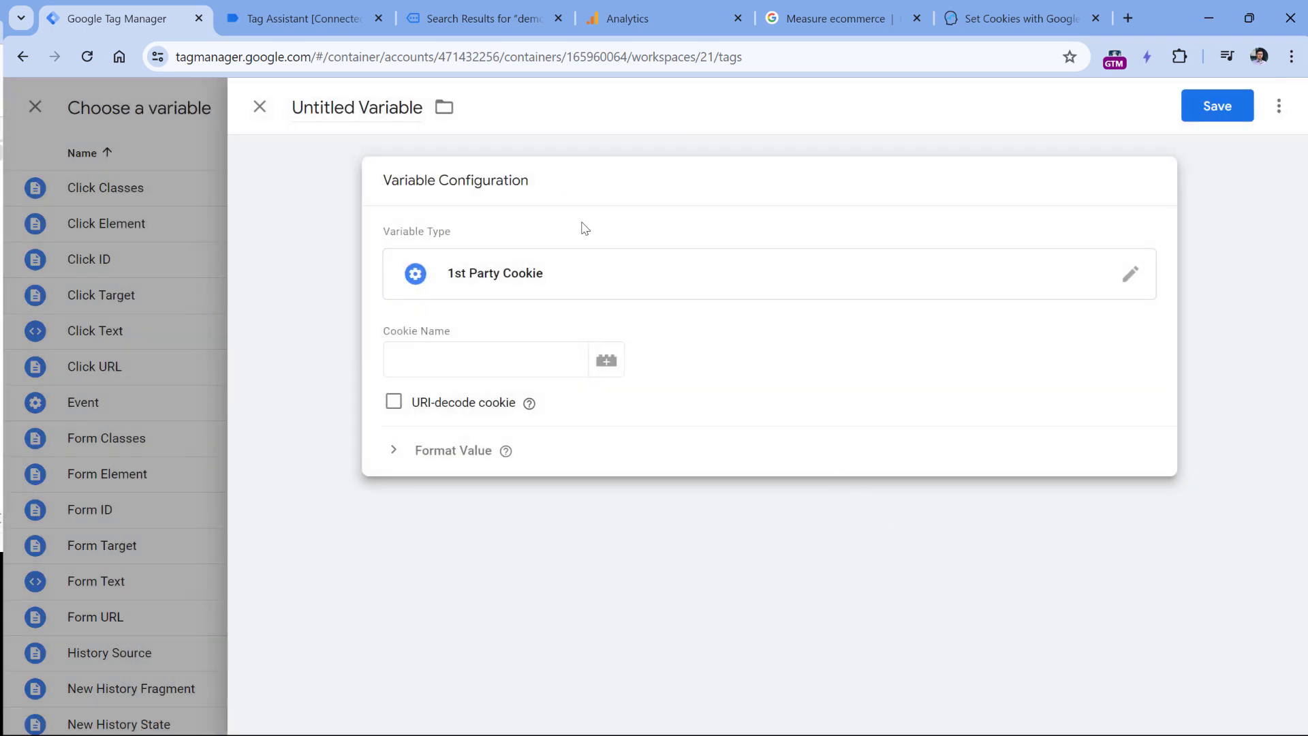
Check the cookie's name on the demo site, then set the variable's cookie name to gtm_search_term and copy it.
{"action": "left_click", "coordinate": [476, 18]}
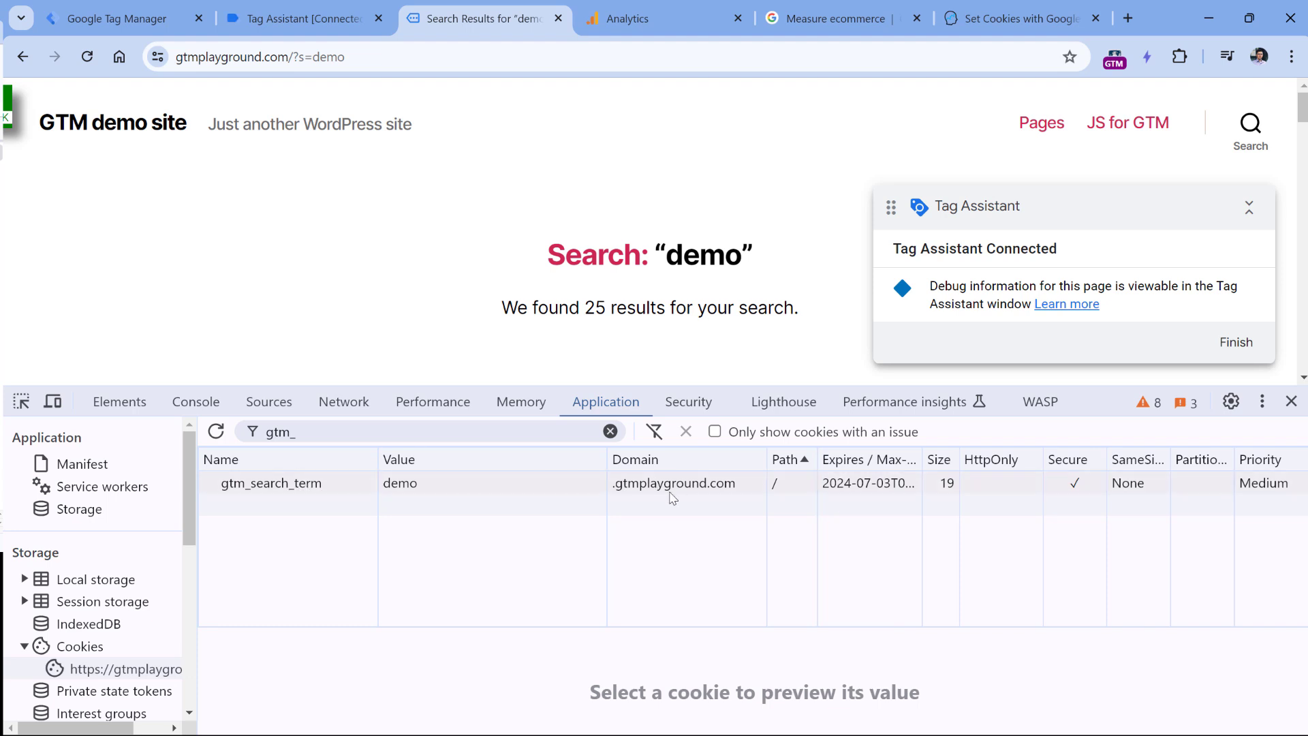
{"action": "left_click", "coordinate": [133, 21]}
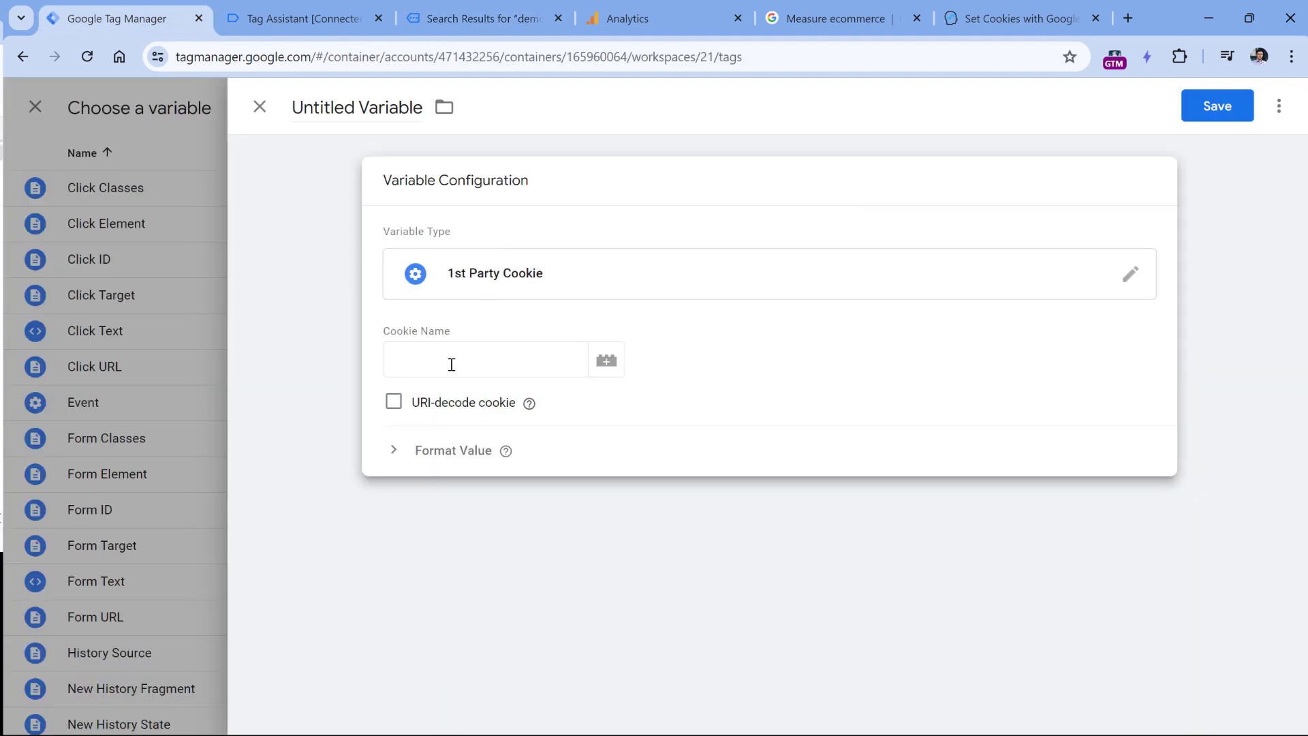
{"action": "left_click", "coordinate": [487, 352]}
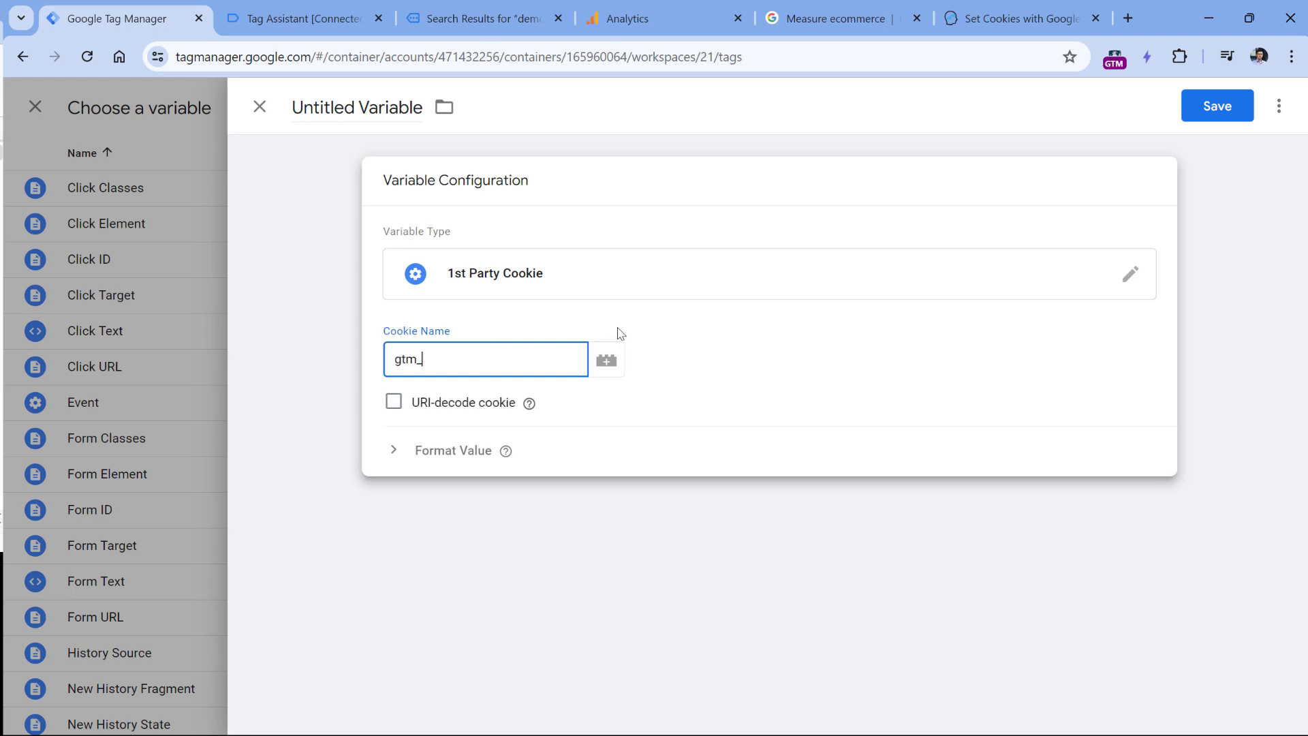
{"action": "type", "text": "gtm_search_term"}
{"action": "double_click", "coordinate": [466, 370]}
{"action": "key", "text": "ctrl+c"}
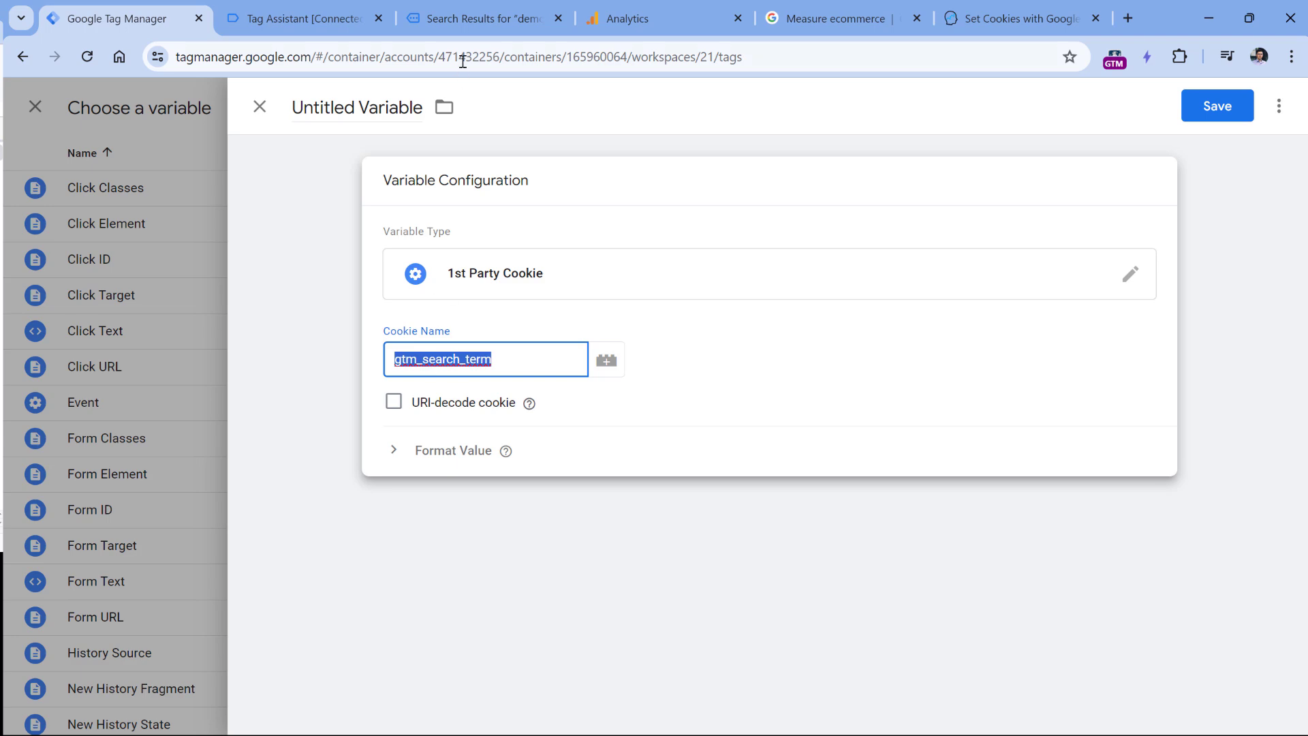
Name the variable "Cookie - gtm_search_term", save it, and save the GA4 event - purchase tag.
{"action": "left_click", "coordinate": [470, 19]}
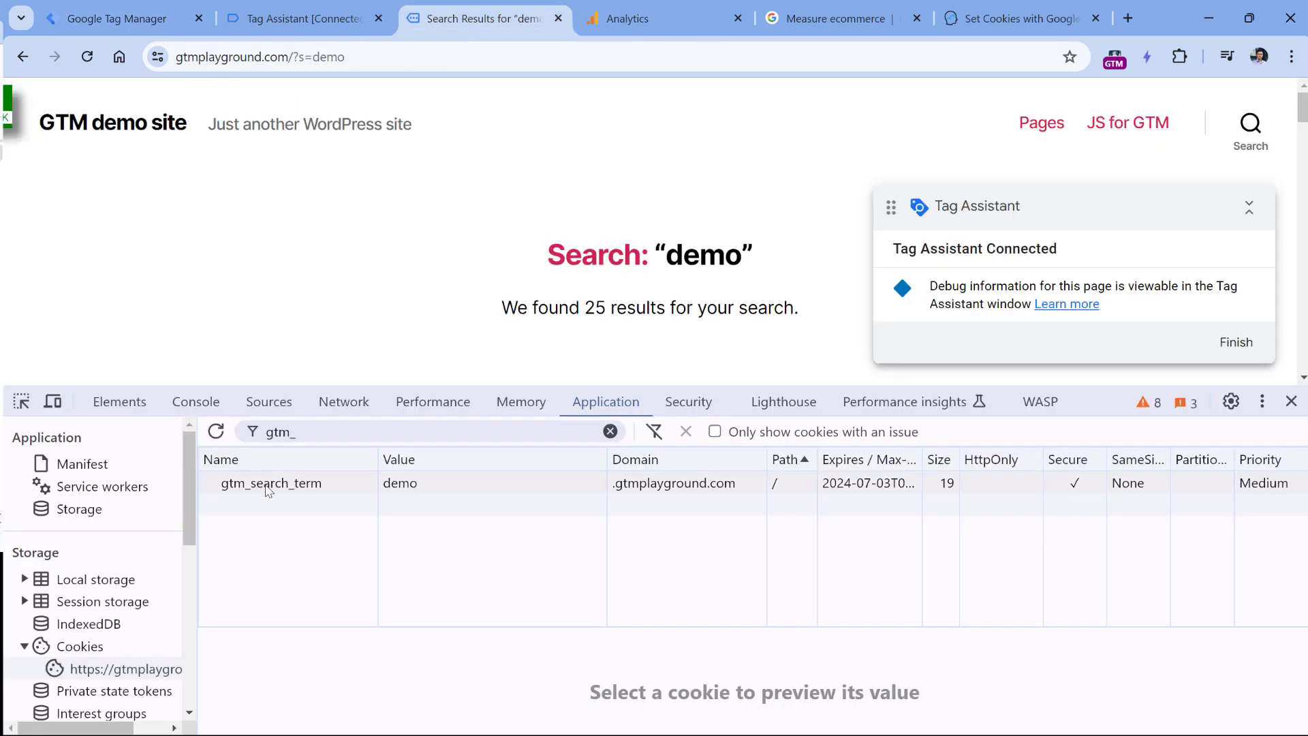
{"action": "left_click", "coordinate": [116, 18]}
{"action": "left_click", "coordinate": [373, 104]}
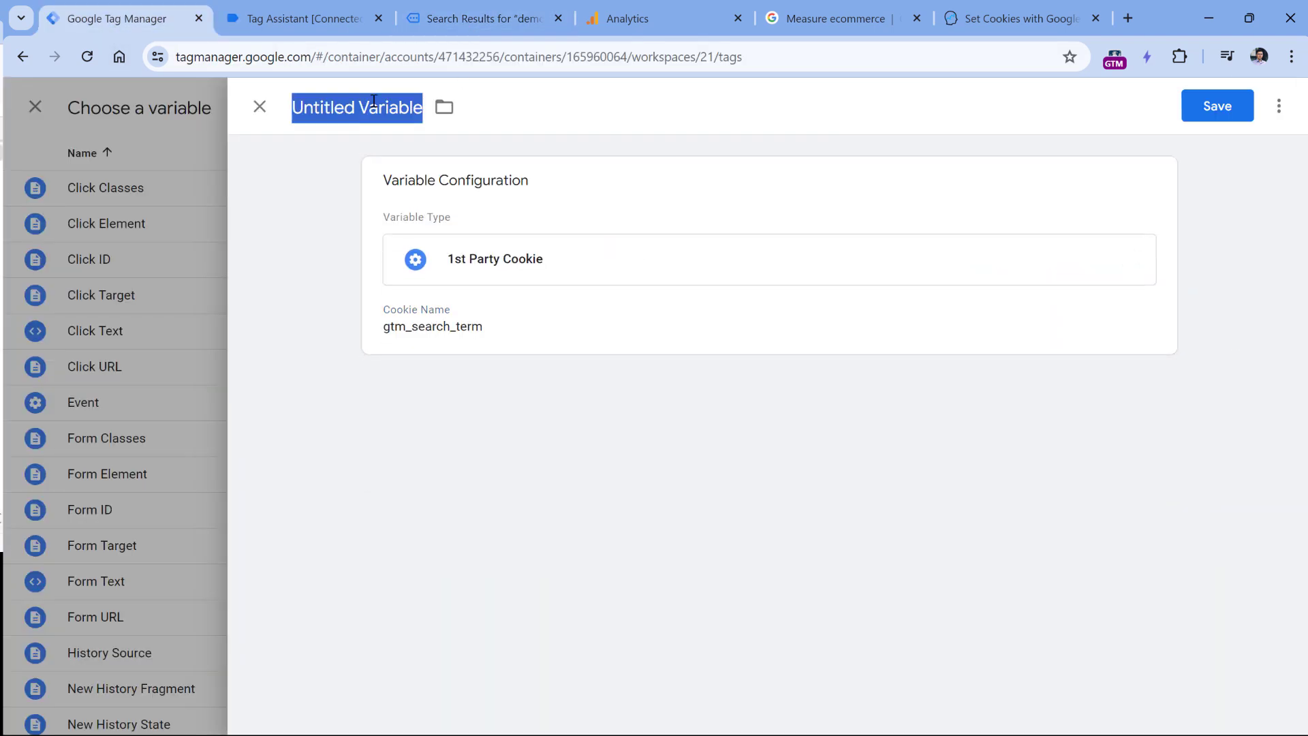
{"action": "type", "text": "Cookie -"}
{"action": "key", "text": "ctrl+v"}
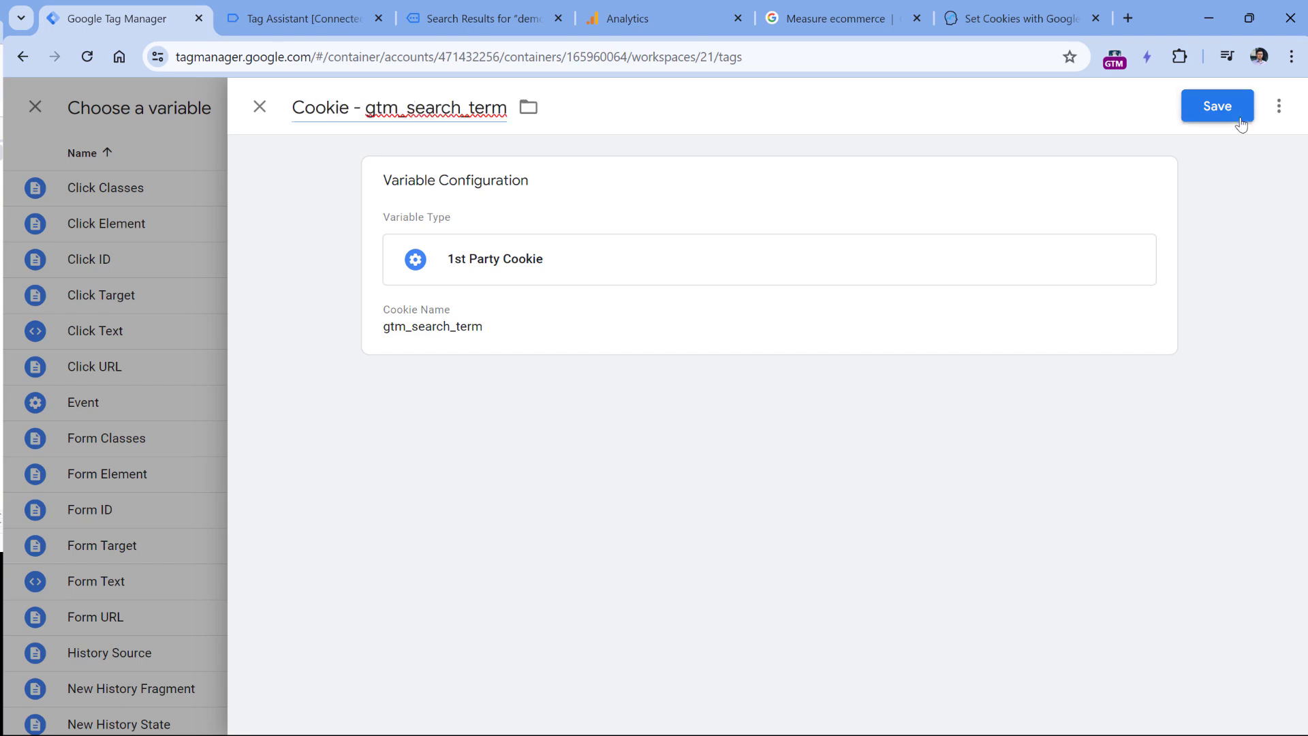
{"action": "left_click", "coordinate": [1241, 124]}
{"action": "left_click", "coordinate": [1220, 120]}
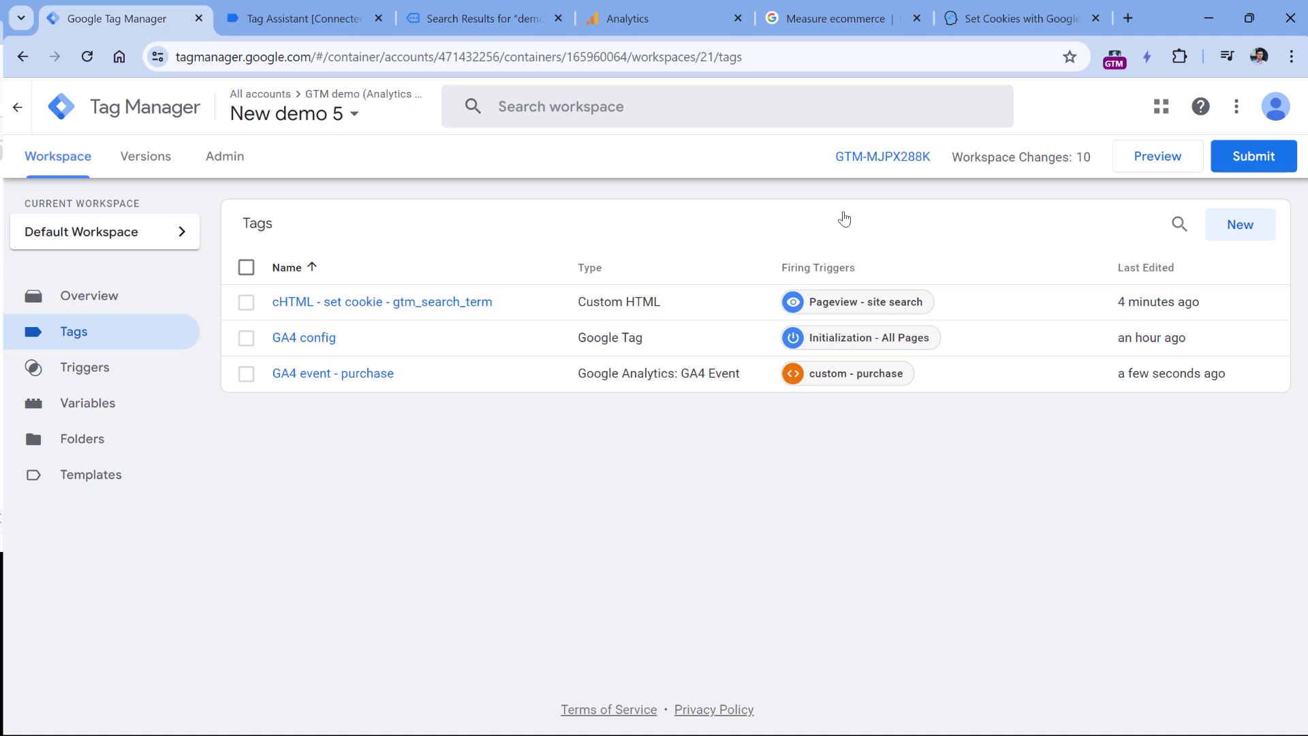
Preview the updated container and connect Tag Assistant to the GA4 purchase tracking page.
{"action": "left_click", "coordinate": [1157, 156]}
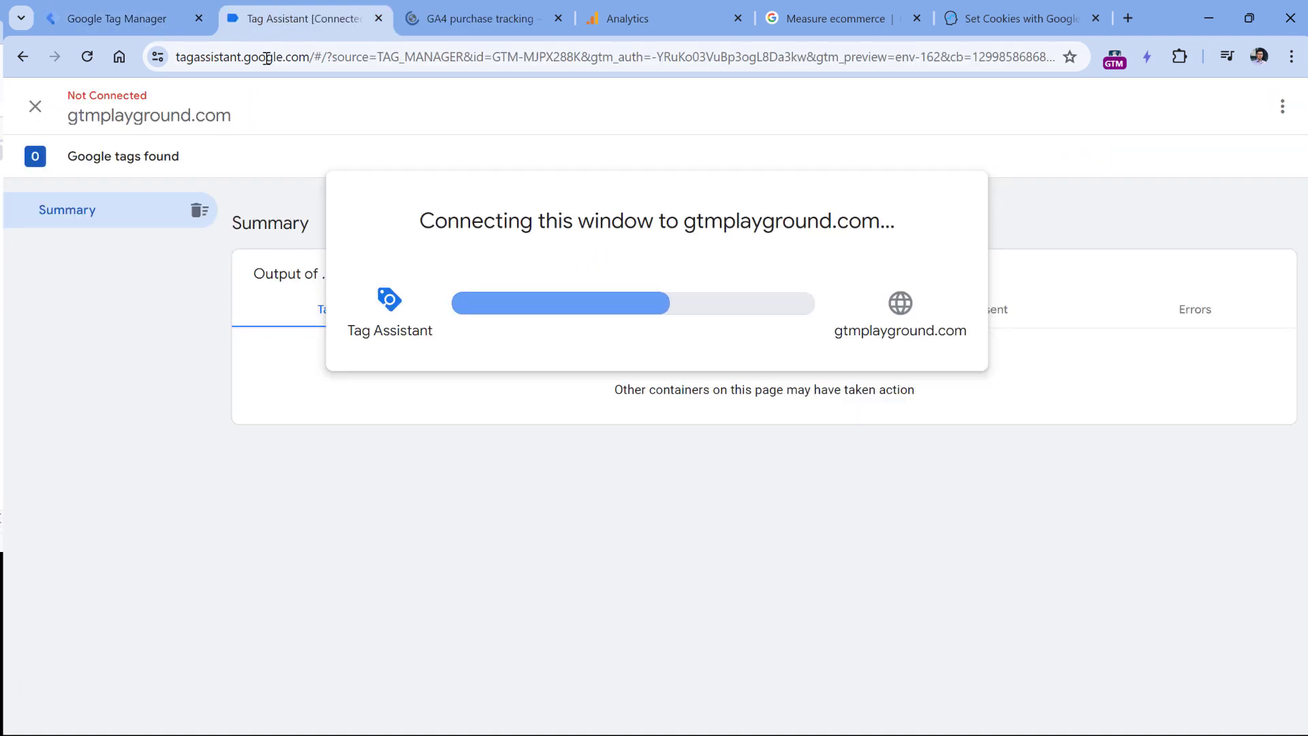
{"action": "left_click", "coordinate": [675, 418]}
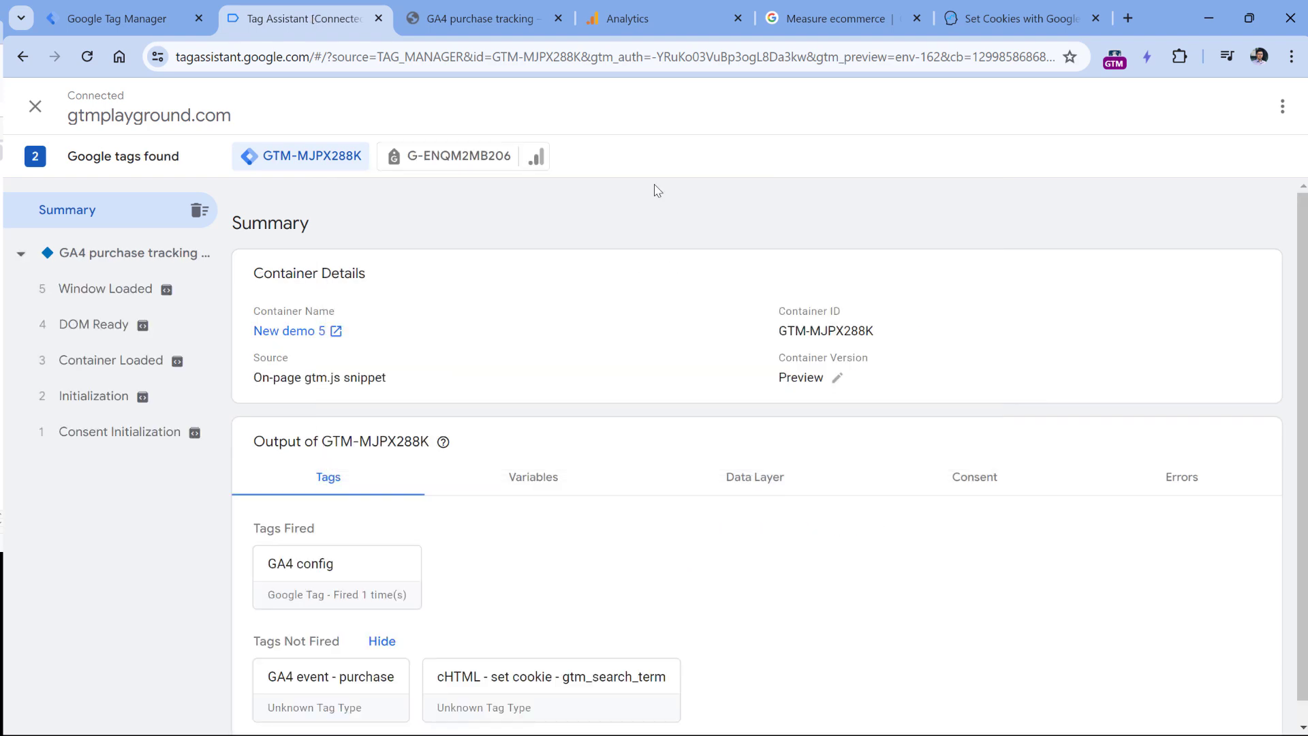
Switch to Google Analytics and open DebugView in the property's admin settings.
{"action": "left_click", "coordinate": [668, 20]}
{"action": "left_click", "coordinate": [204, 211]}
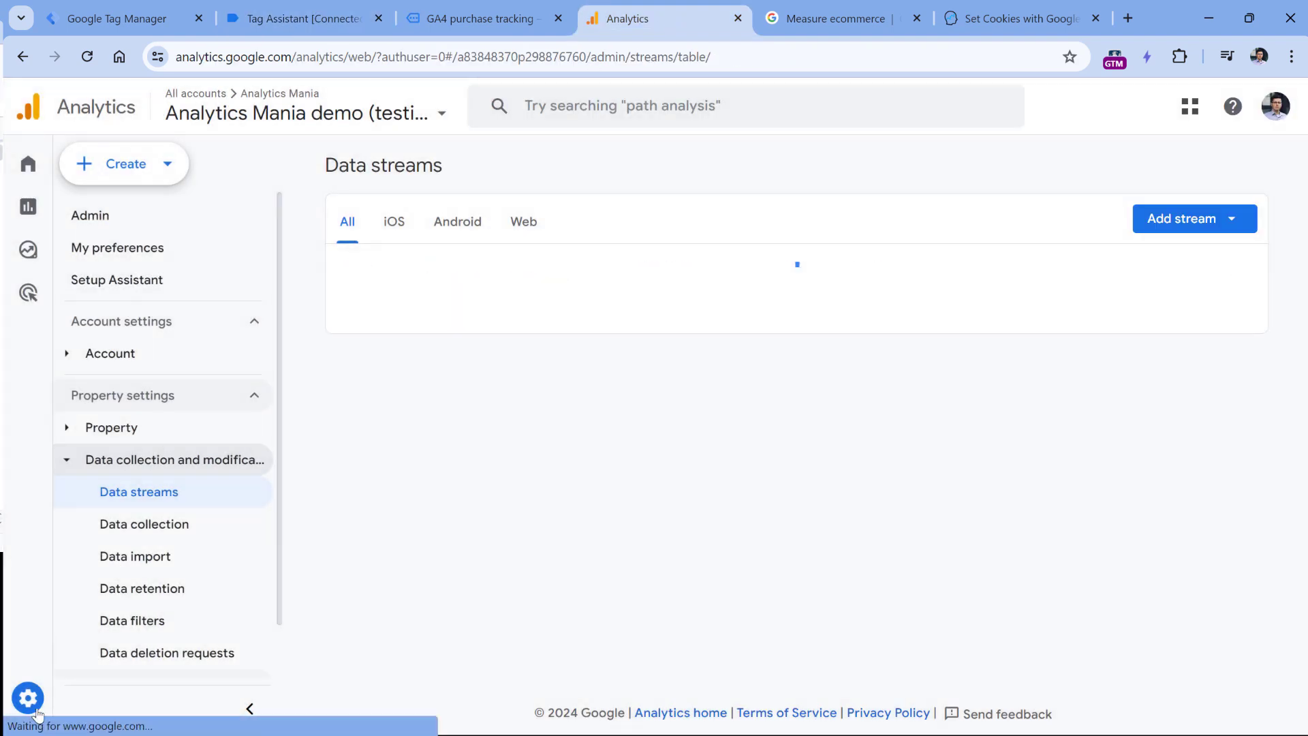
{"action": "scroll", "coordinate": [191, 463], "scroll_direction": "down", "scroll_amount": 1}
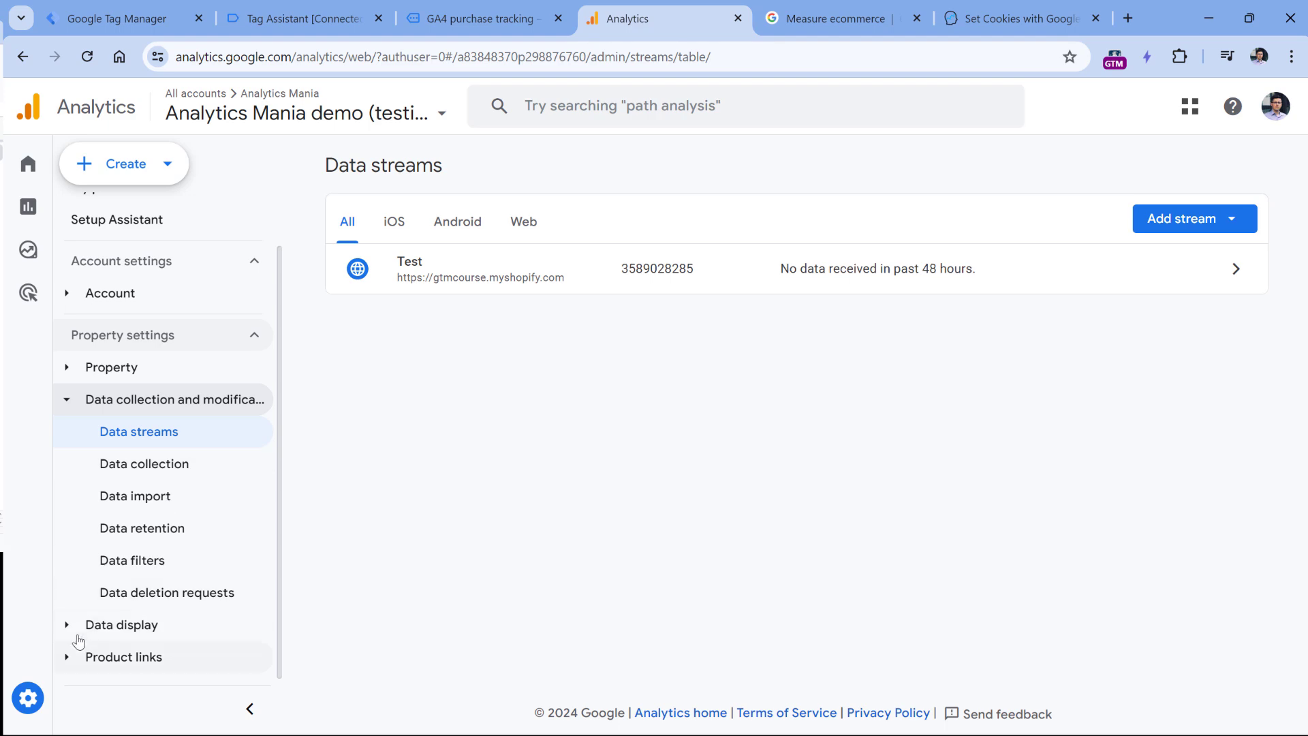
{"action": "left_click", "coordinate": [77, 628]}
{"action": "scroll", "coordinate": [168, 453], "scroll_direction": "down", "scroll_amount": 3}
{"action": "scroll", "coordinate": [177, 446], "scroll_direction": "down", "scroll_amount": 3}
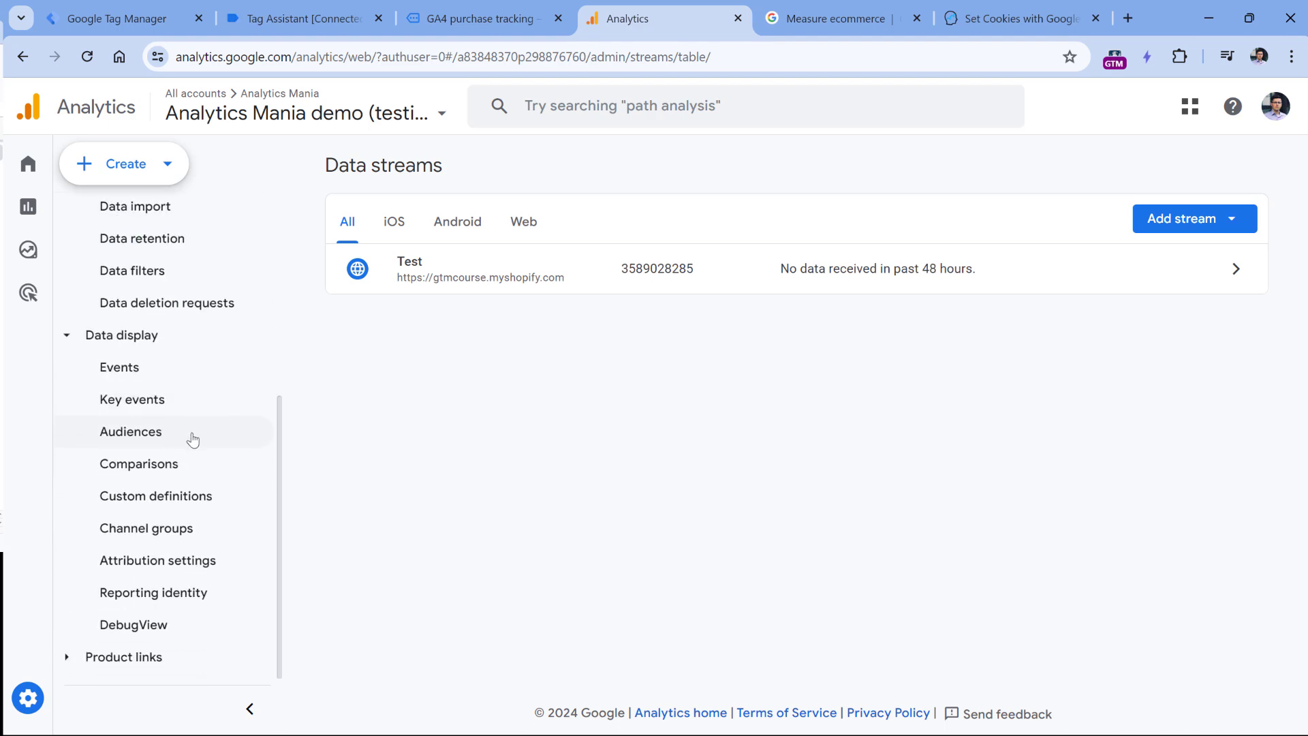
{"action": "left_click", "coordinate": [140, 625]}
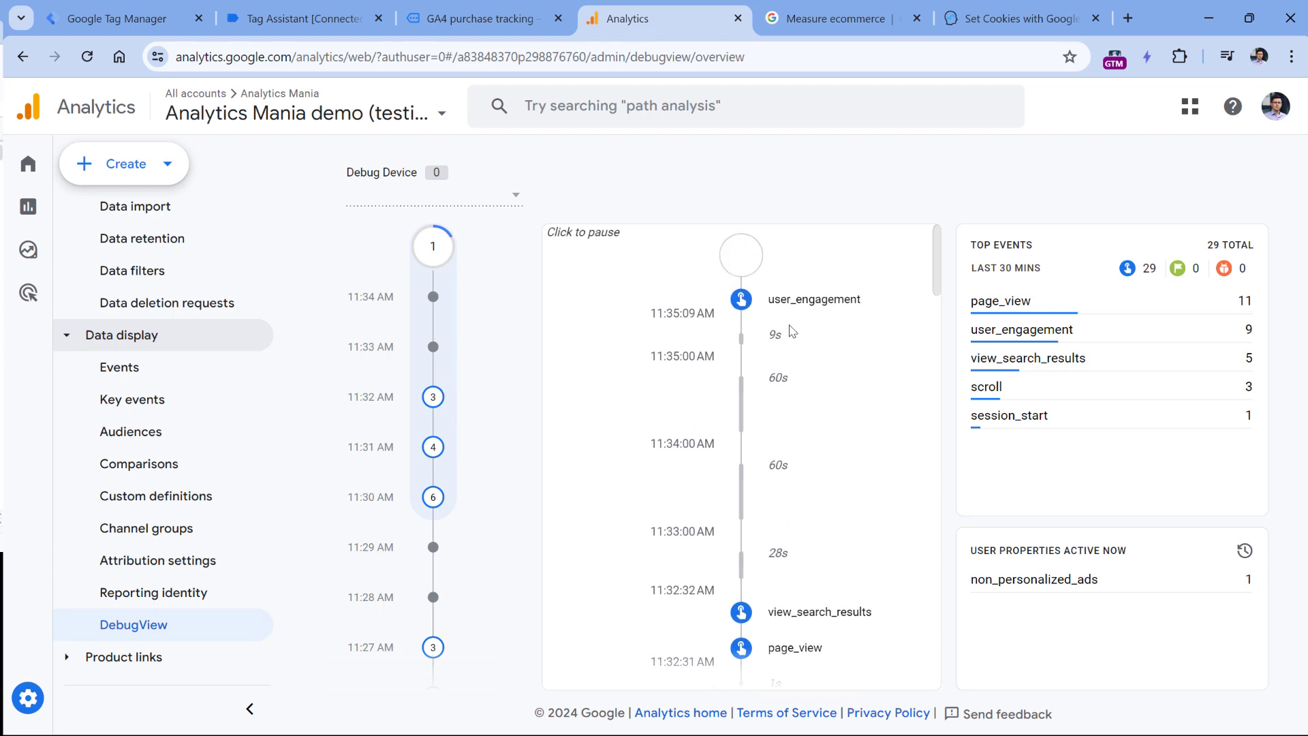
Return to the demo site, close the developer tools, and make a test purchase of the green T-shirt.
{"action": "key", "text": "ctrl+Page_Up"}
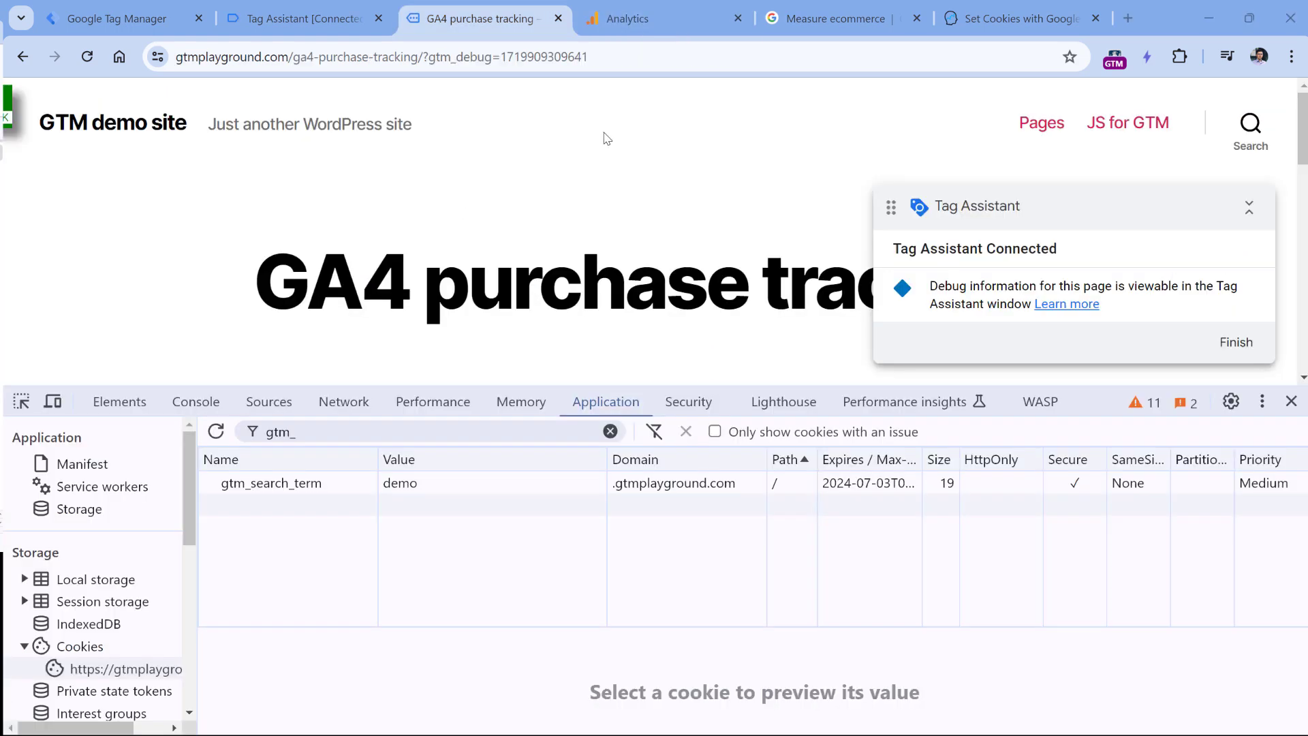
{"action": "left_click", "coordinate": [1291, 402]}
{"action": "scroll", "coordinate": [579, 279], "scroll_direction": "down", "scroll_amount": 6}
{"action": "scroll", "coordinate": [579, 276], "scroll_direction": "down", "scroll_amount": 2}
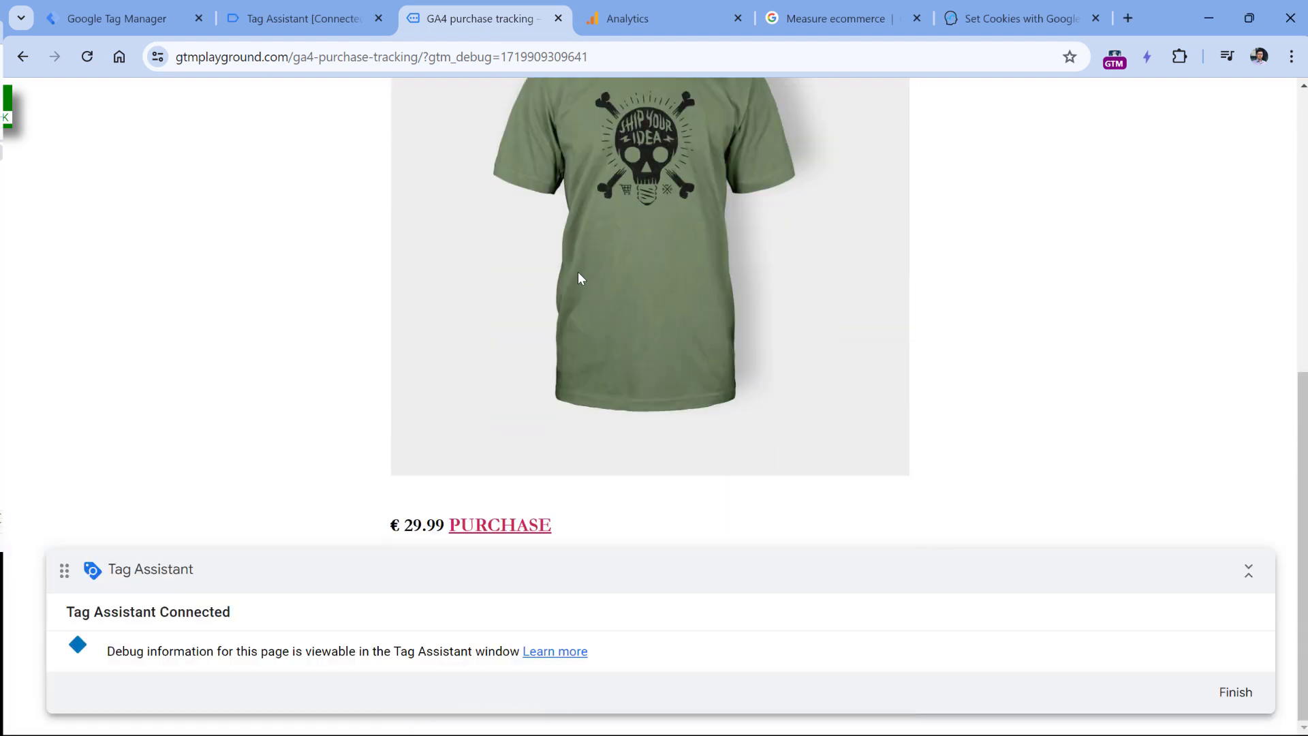
{"action": "left_click", "coordinate": [500, 531]}
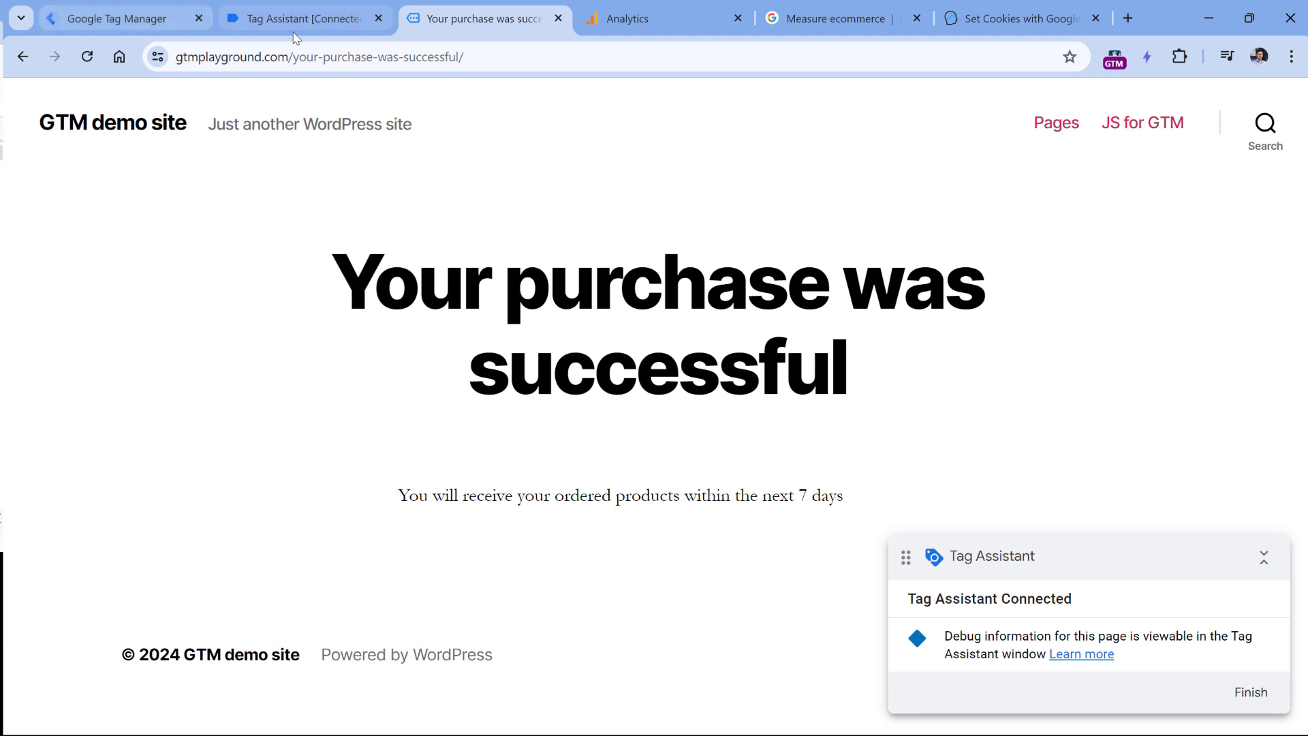
Inspect the purchase event in Tag Assistant, then check the search_term event parameter in the Purchase hit sent to G-ENQM2MB206.
{"action": "left_click", "coordinate": [315, 27]}
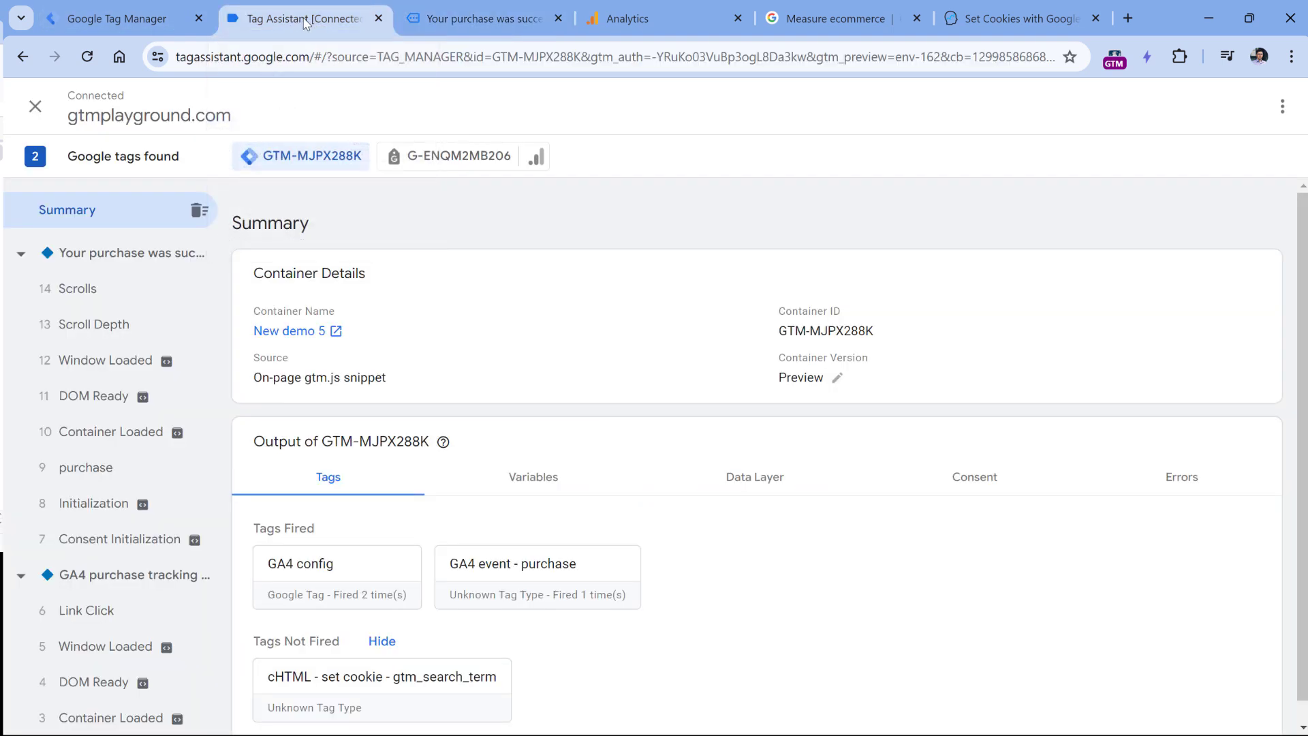
{"action": "left_click", "coordinate": [101, 467]}
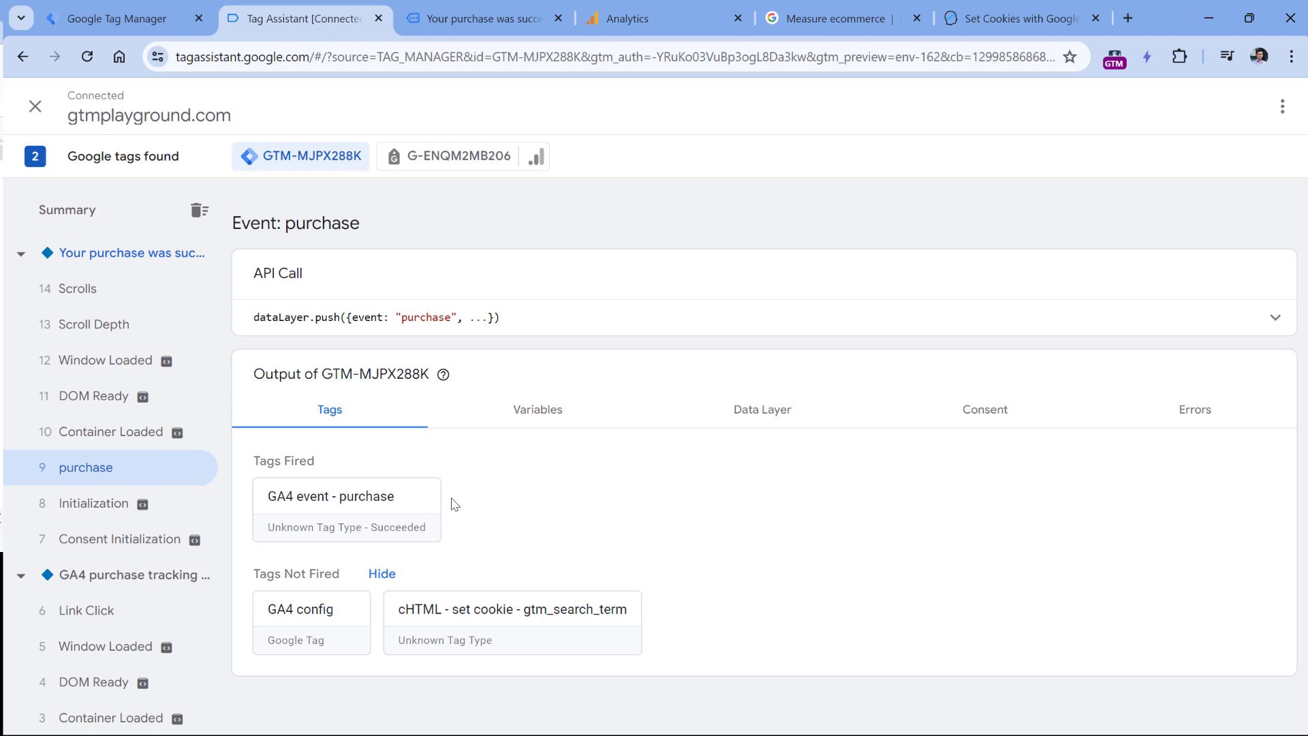
{"action": "left_click", "coordinate": [456, 160]}
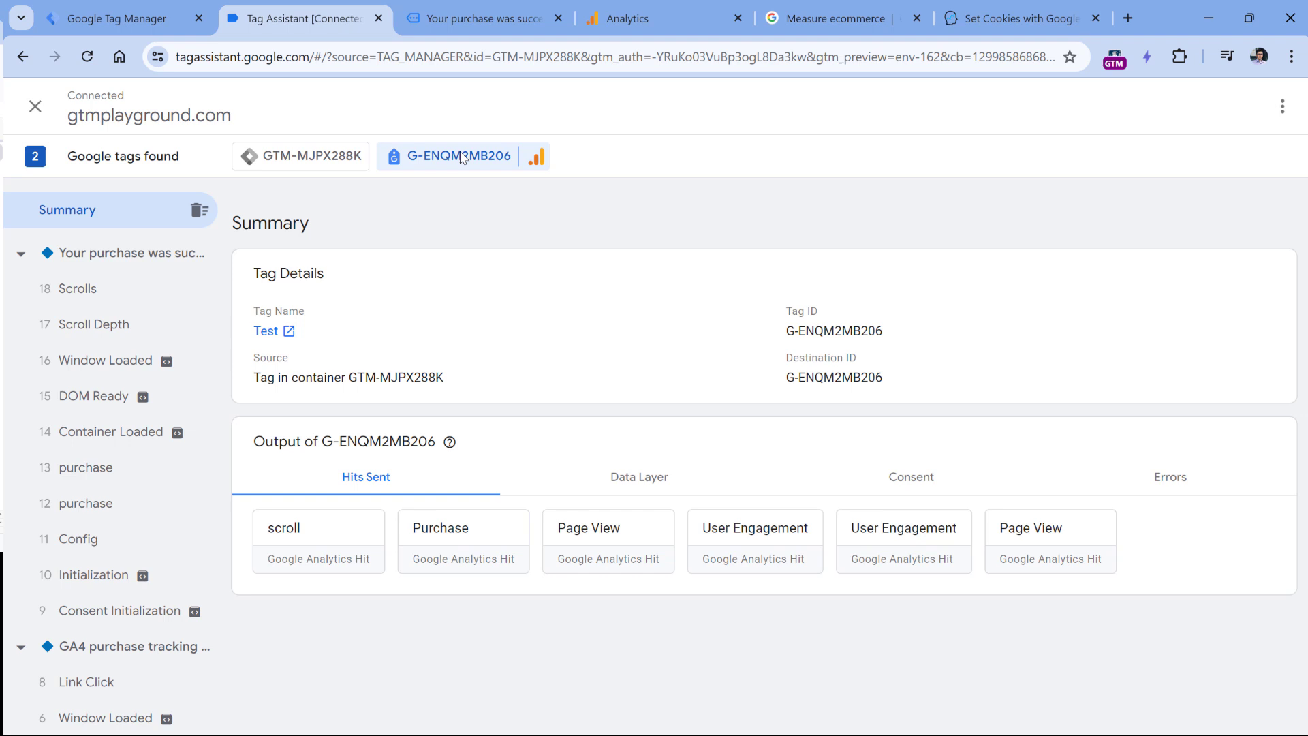
{"action": "left_click", "coordinate": [110, 504]}
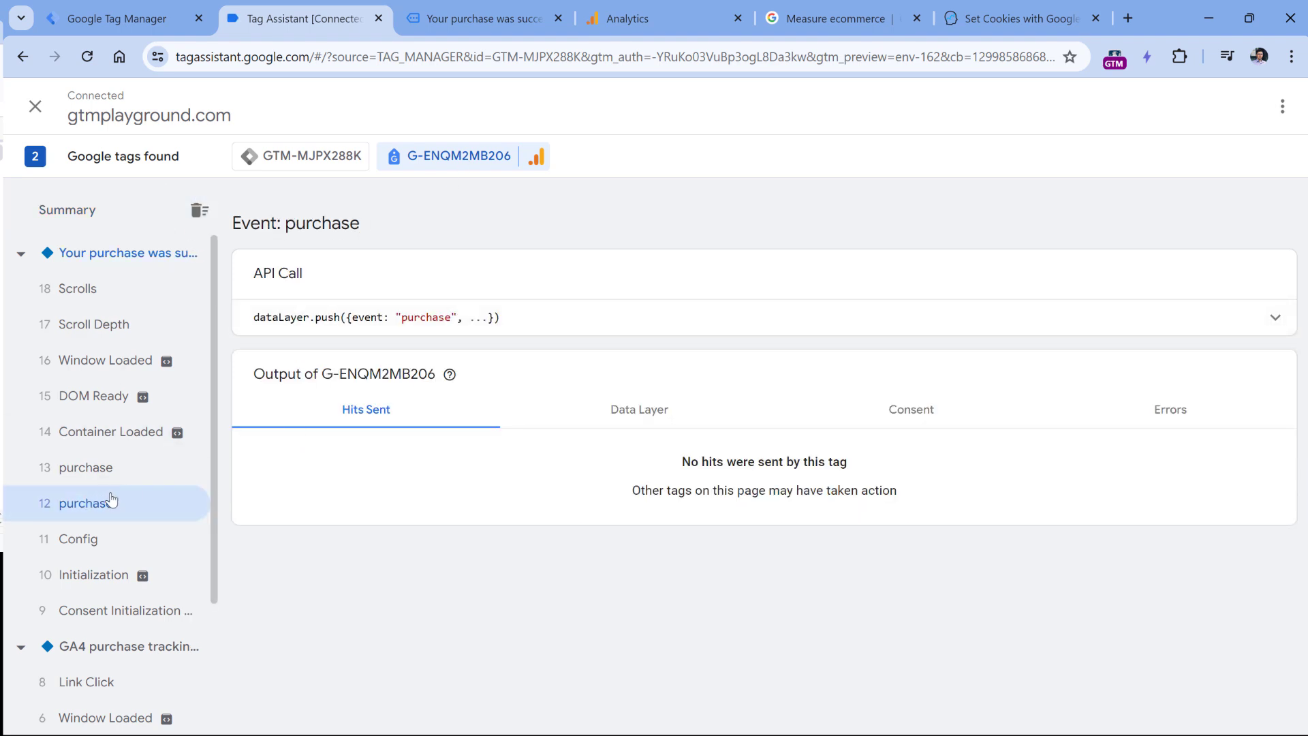
{"action": "left_click", "coordinate": [107, 469]}
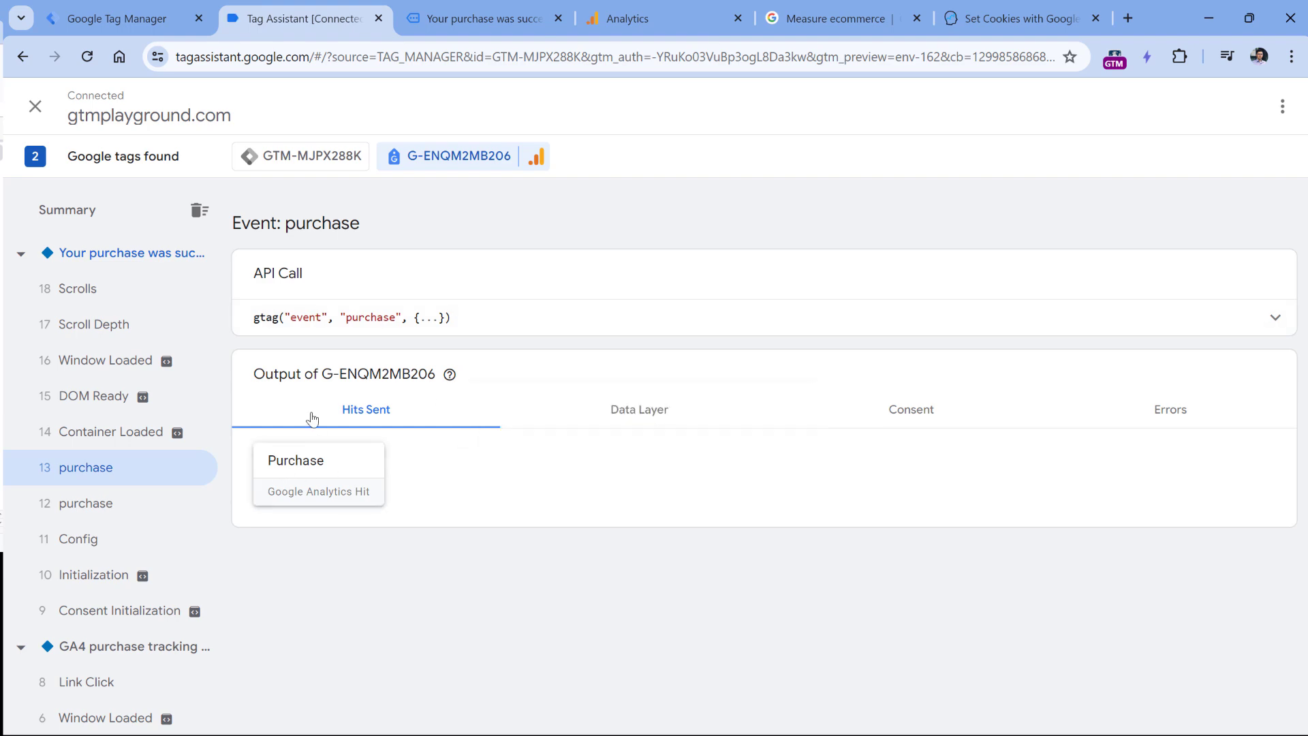
{"action": "left_click", "coordinate": [319, 477]}
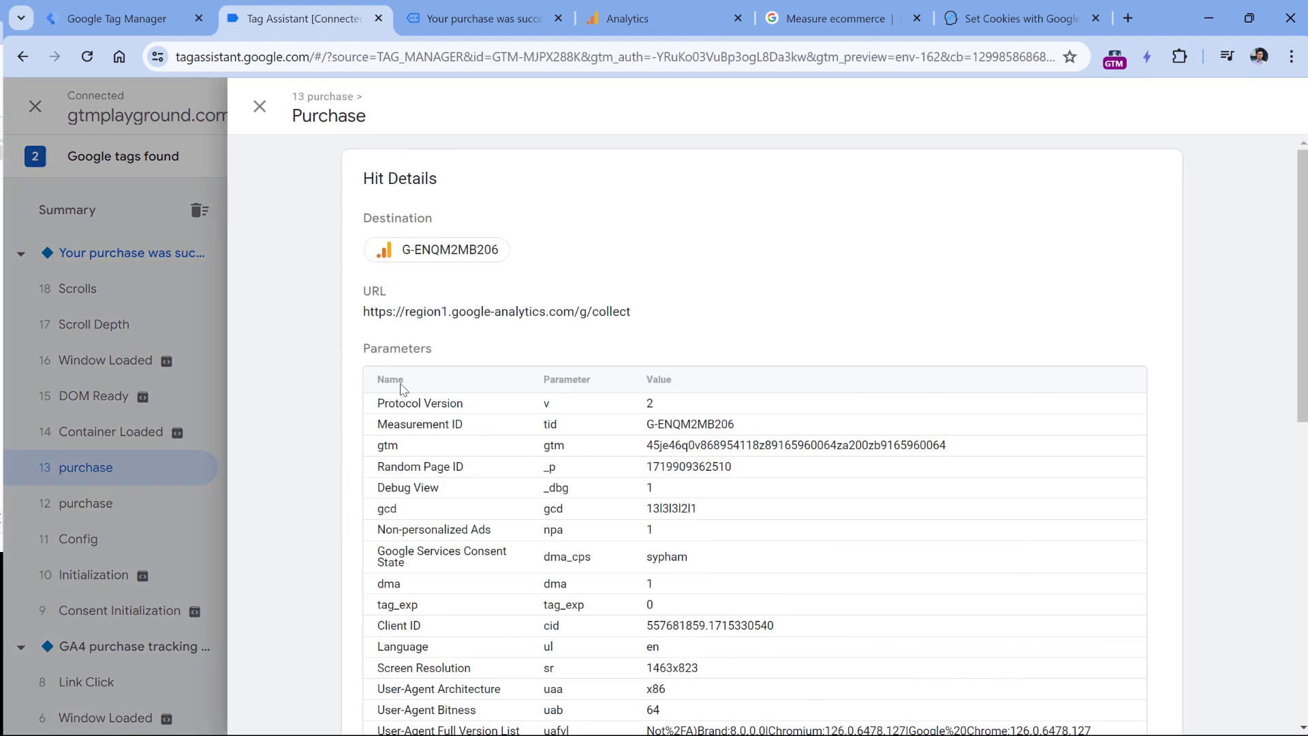
{"action": "scroll", "coordinate": [402, 388], "scroll_direction": "down", "scroll_amount": 10}
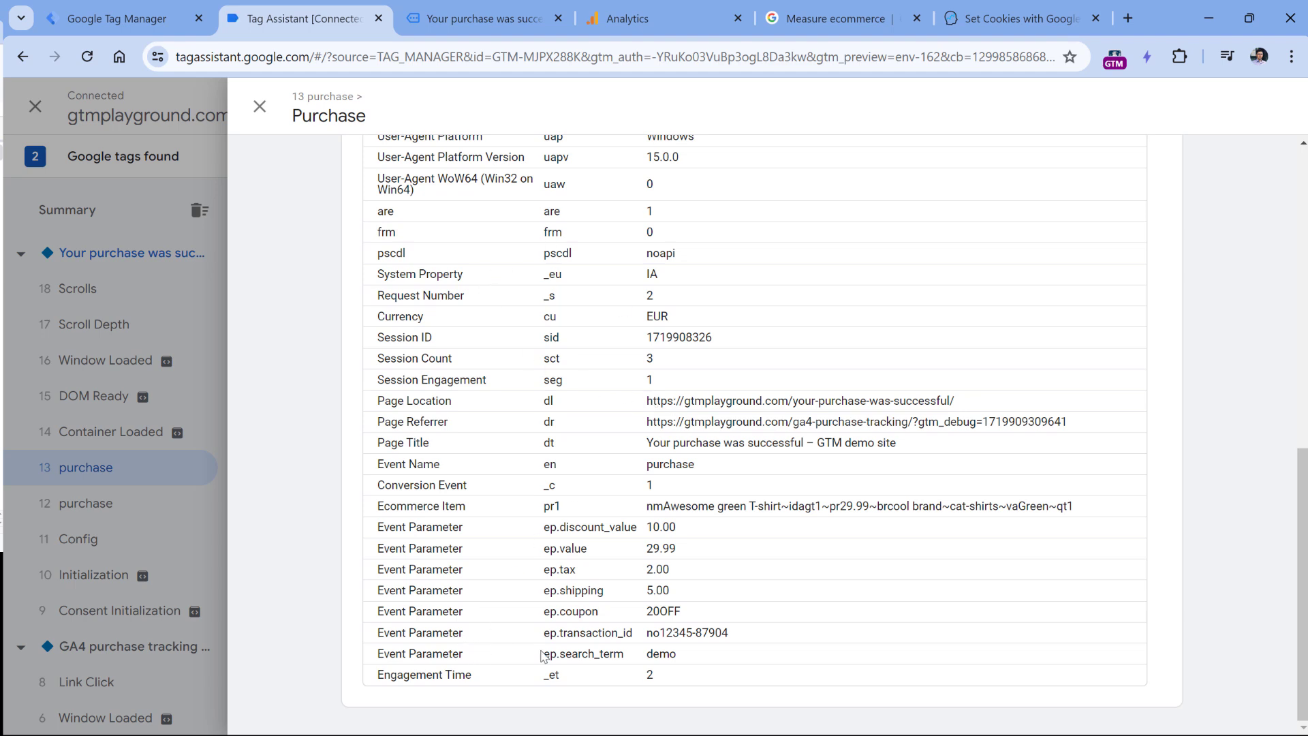
{"action": "left_click_drag", "start_coordinate": [577, 659], "coordinate": [628, 661]}
{"action": "double_click", "coordinate": [660, 654]}
Check the search_term parameter of the latest purchase event in Google Analytics DebugView.
{"action": "left_click", "coordinate": [671, 18]}
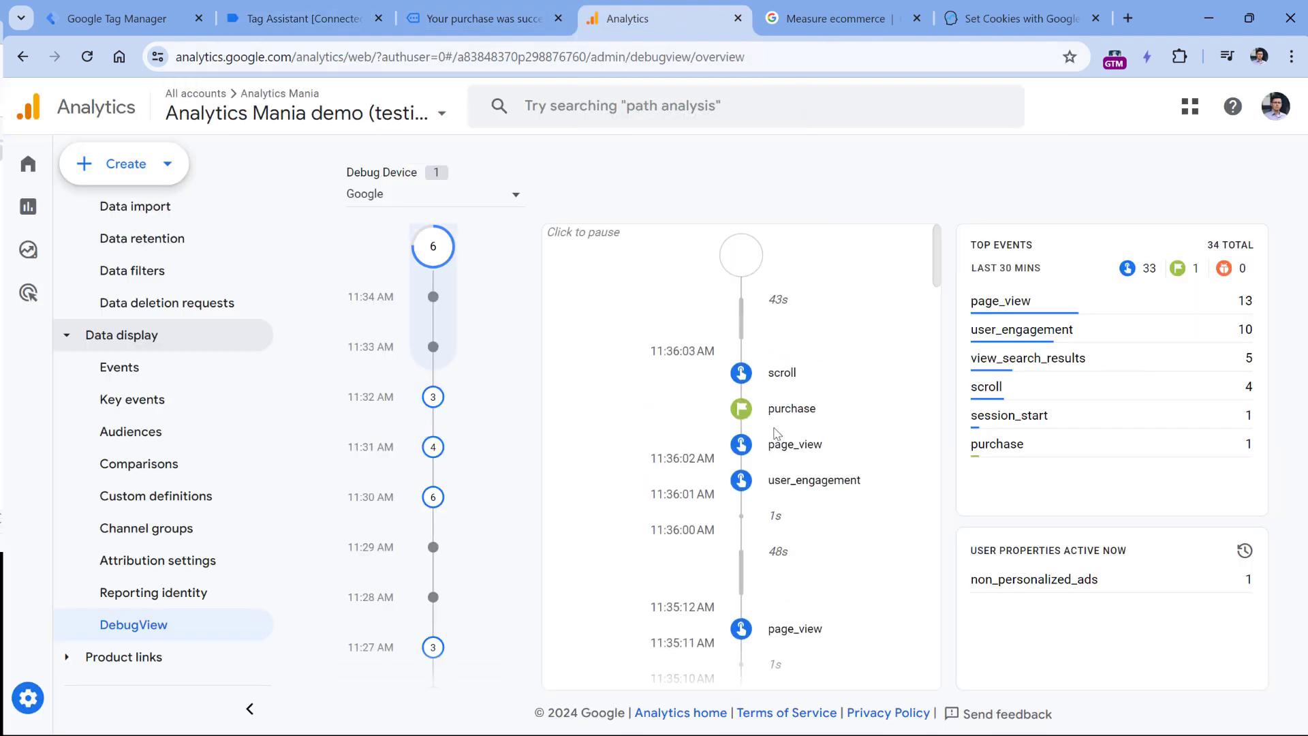
{"action": "left_click", "coordinate": [792, 410]}
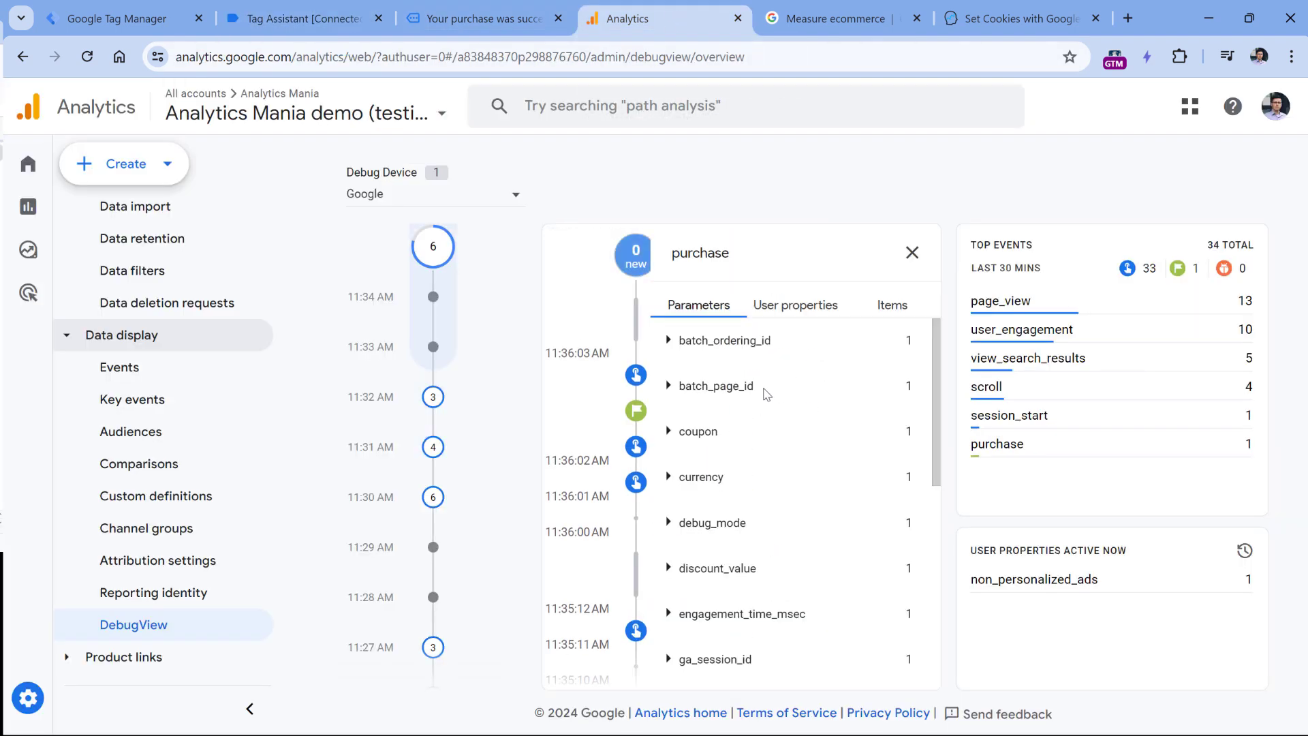
{"action": "scroll", "coordinate": [810, 408], "scroll_direction": "down", "scroll_amount": 7}
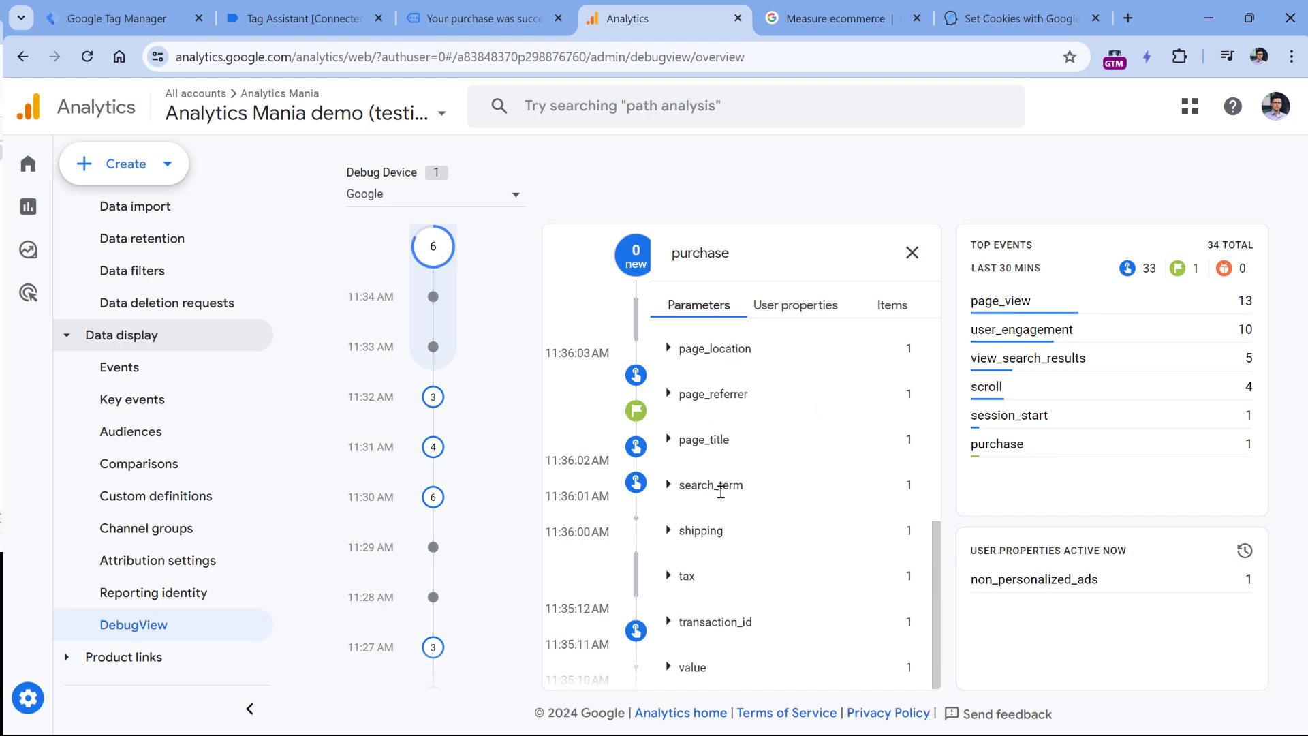
{"action": "left_click", "coordinate": [720, 485]}
{"action": "double_click", "coordinate": [701, 521]}
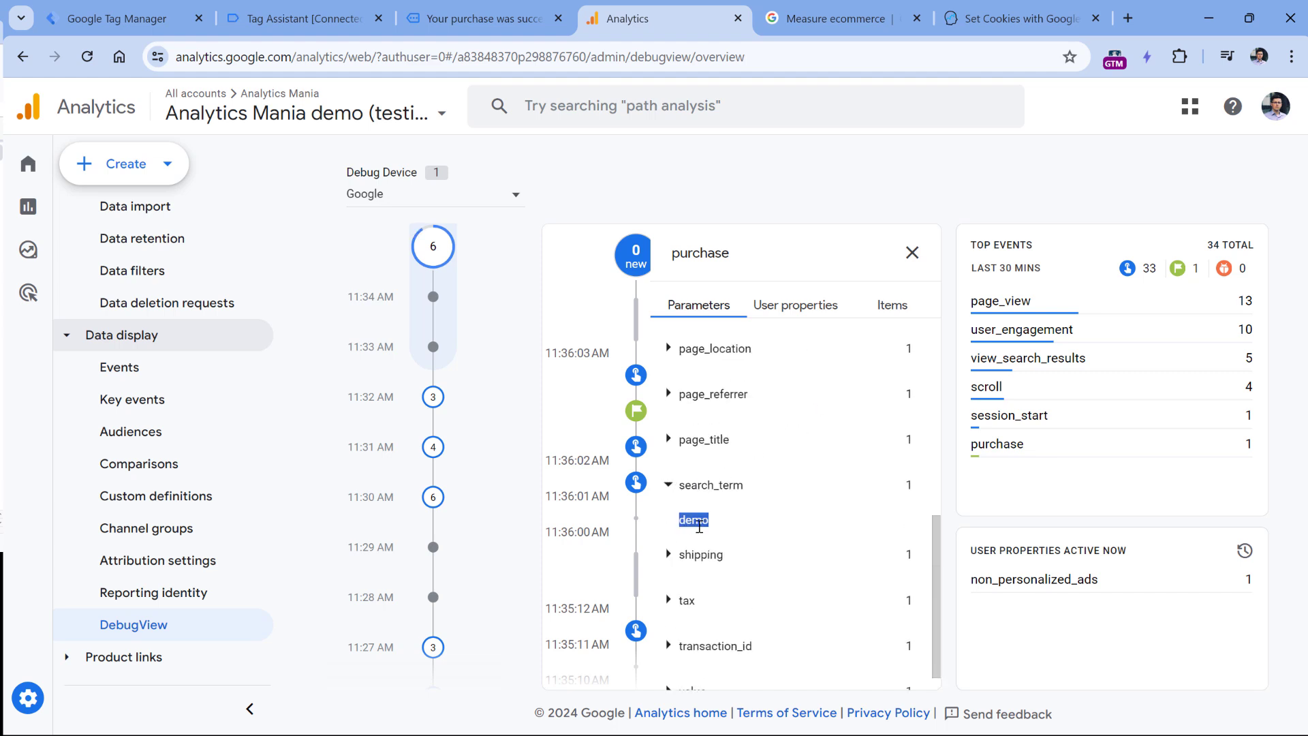
{"action": "left_click", "coordinate": [672, 495]}
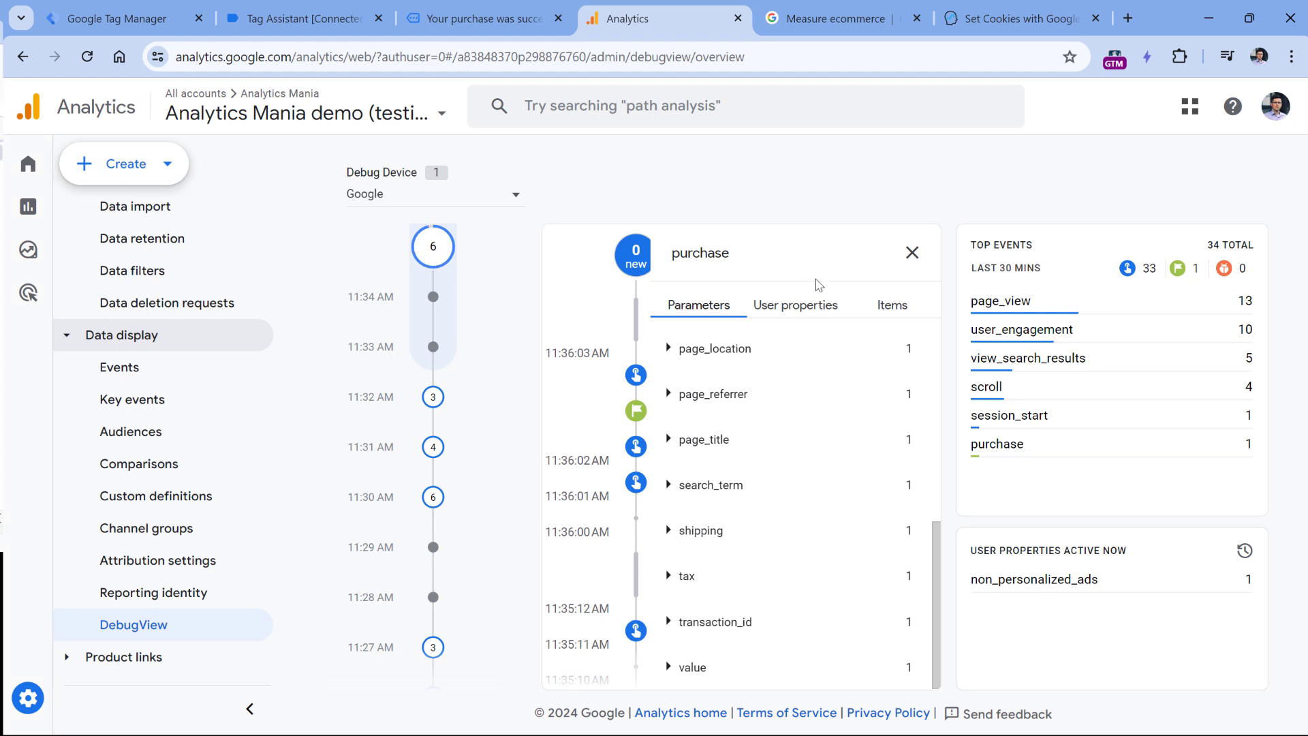
Start a blank exploration in Google Analytics for the Analytics Mania demo (testing) property.
{"action": "key", "text": "ctrl+1"}
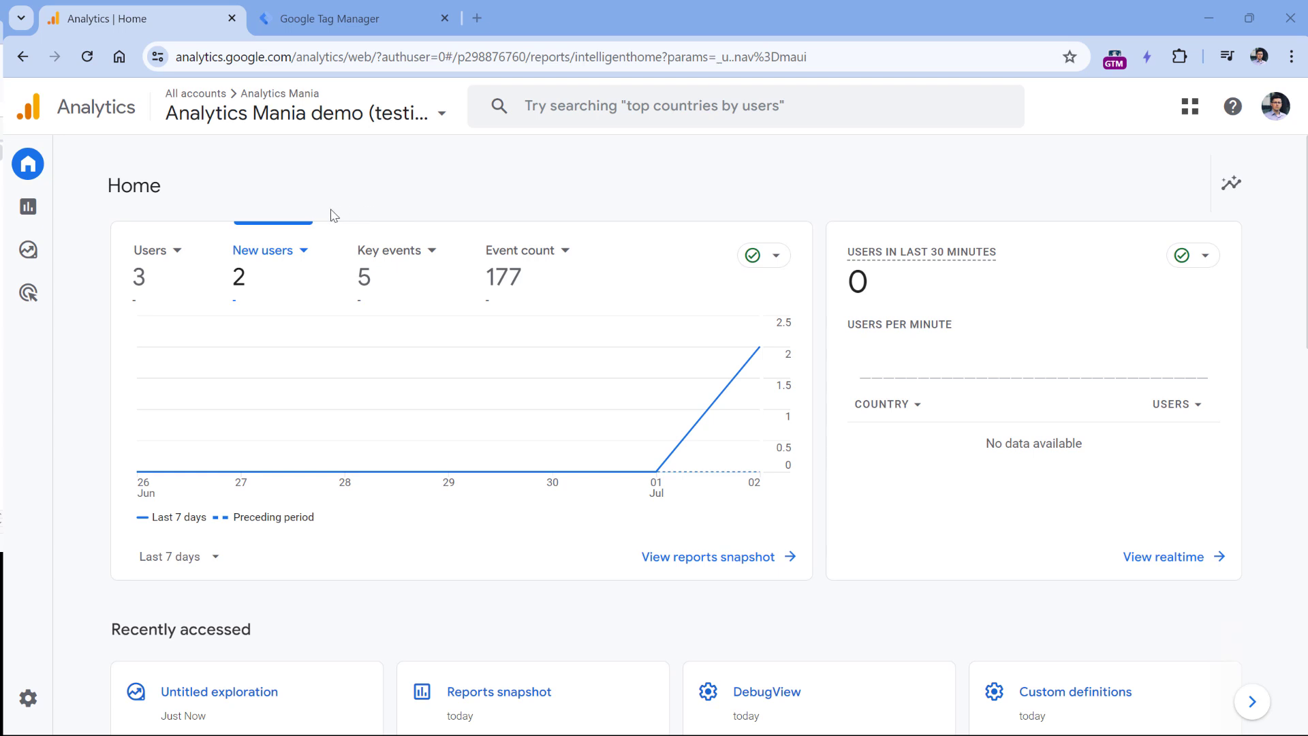
{"action": "left_click", "coordinate": [51, 259]}
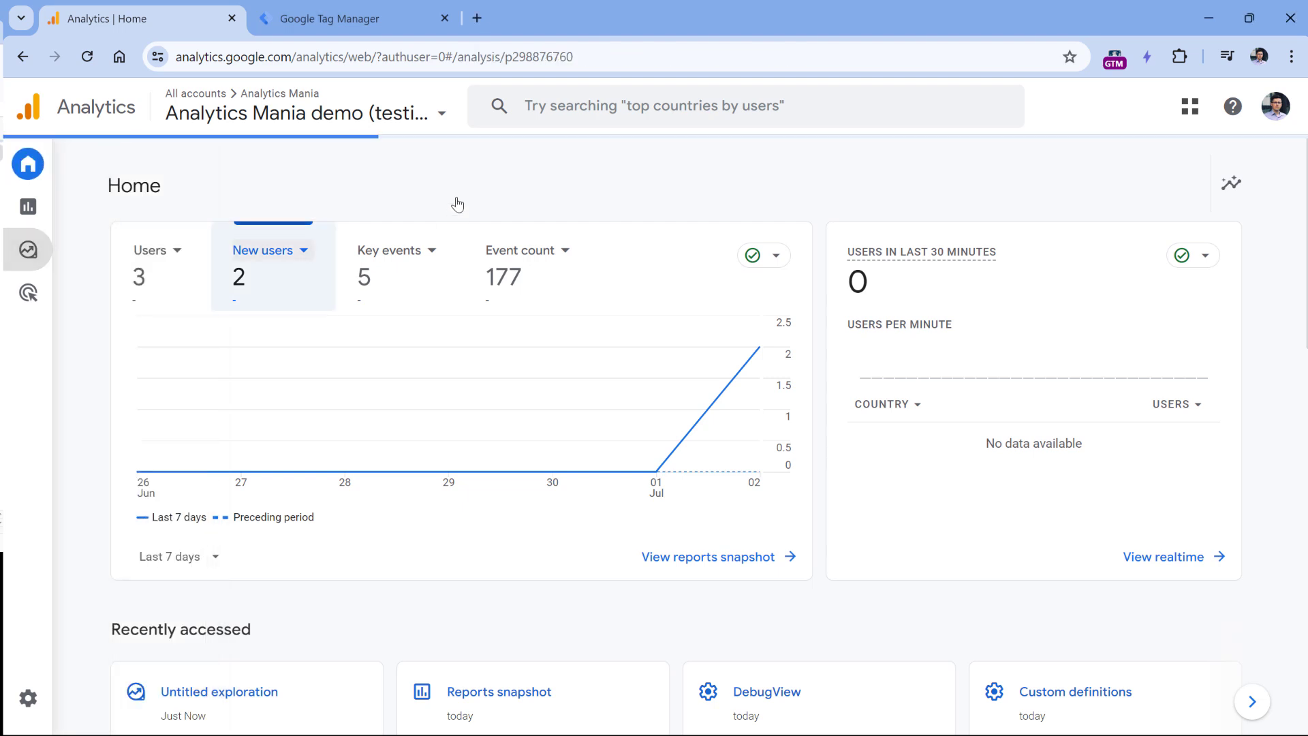
{"action": "left_click", "coordinate": [297, 323]}
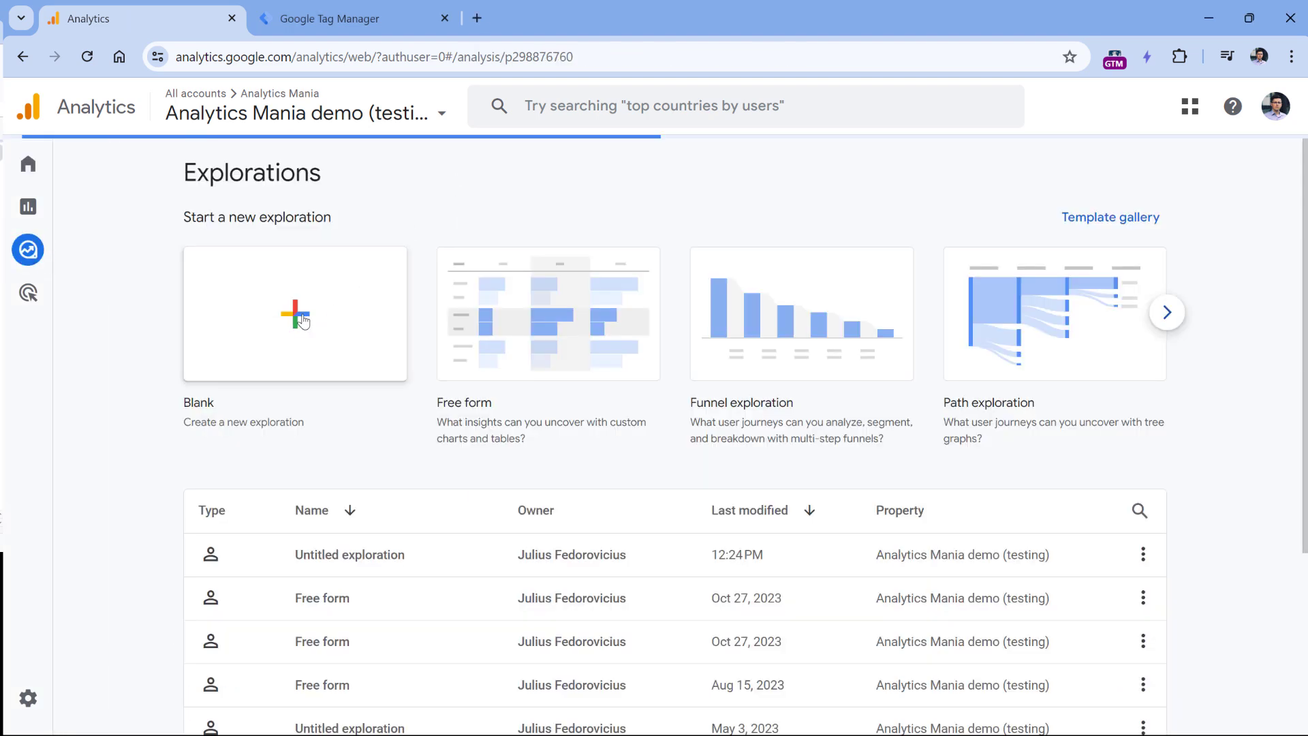
Find the Search term dimension and import it into the exploration.
{"action": "left_click", "coordinate": [262, 378]}
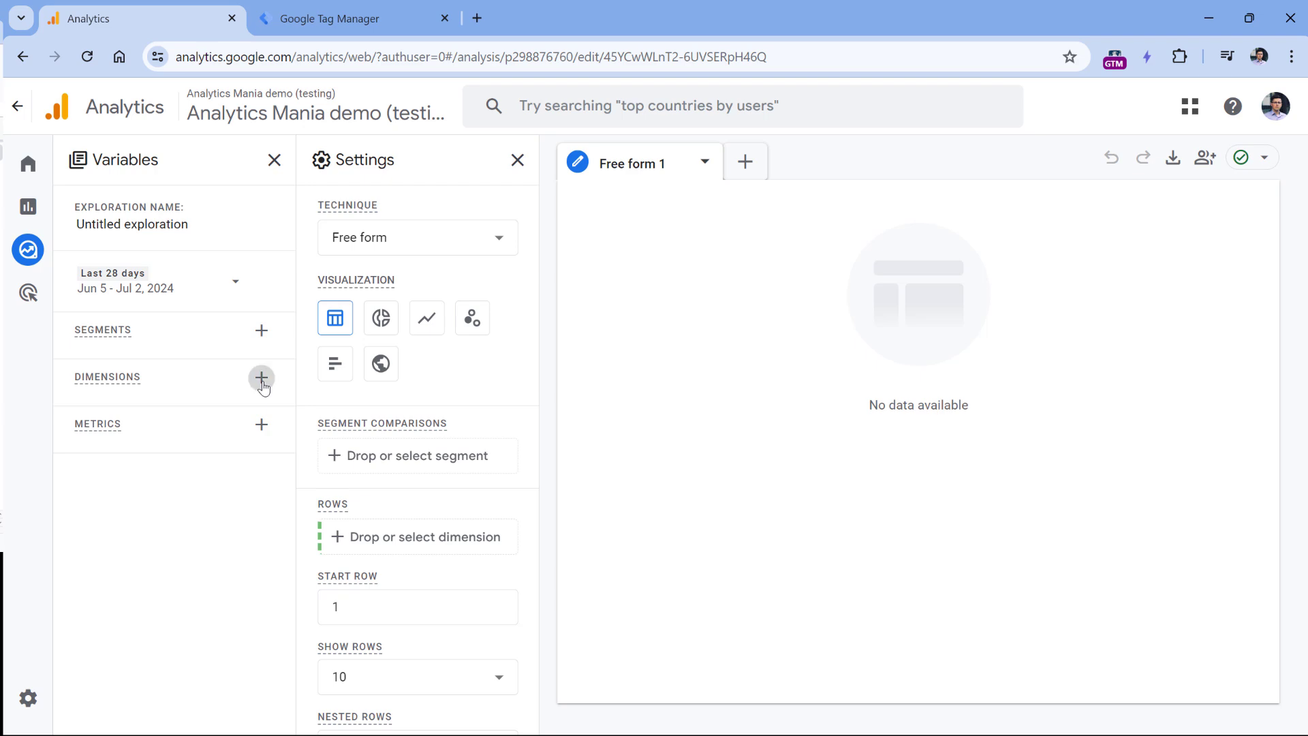
{"action": "left_click", "coordinate": [679, 112]}
{"action": "type", "text": "searc"}
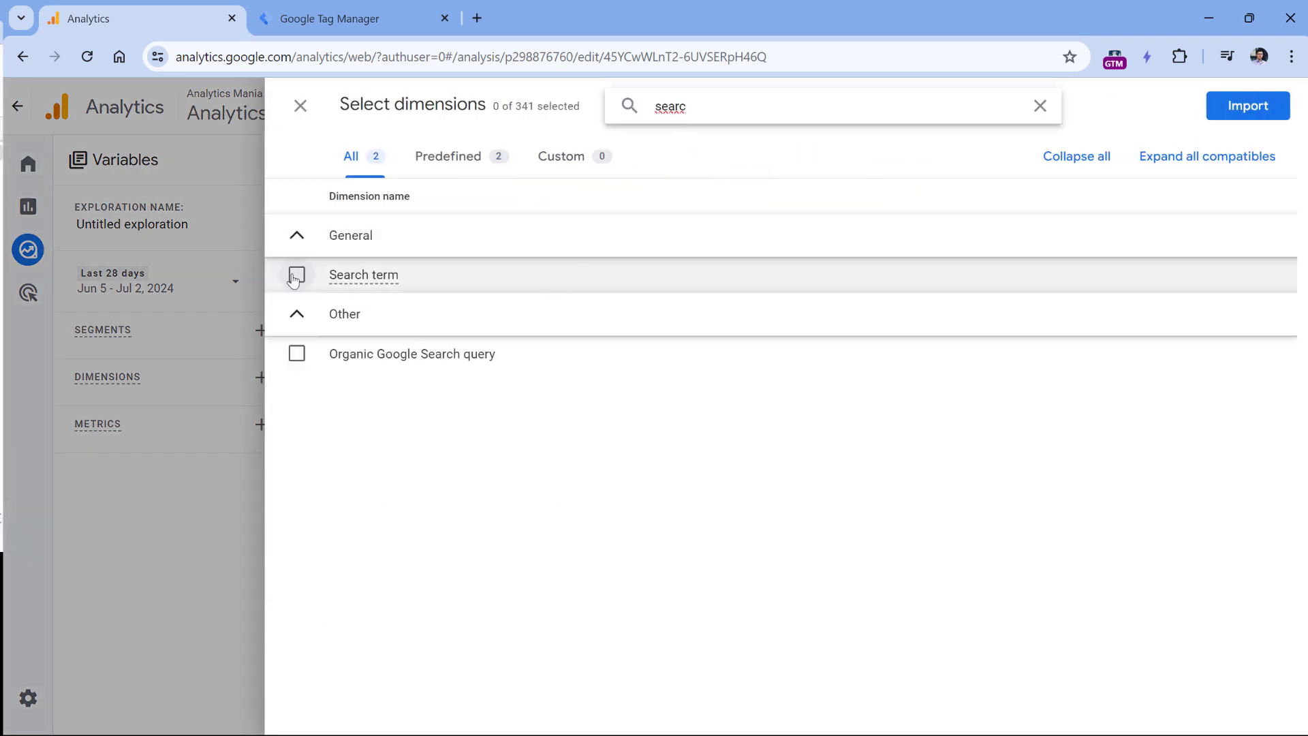
{"action": "left_click", "coordinate": [297, 277]}
{"action": "left_click", "coordinate": [1254, 109]}
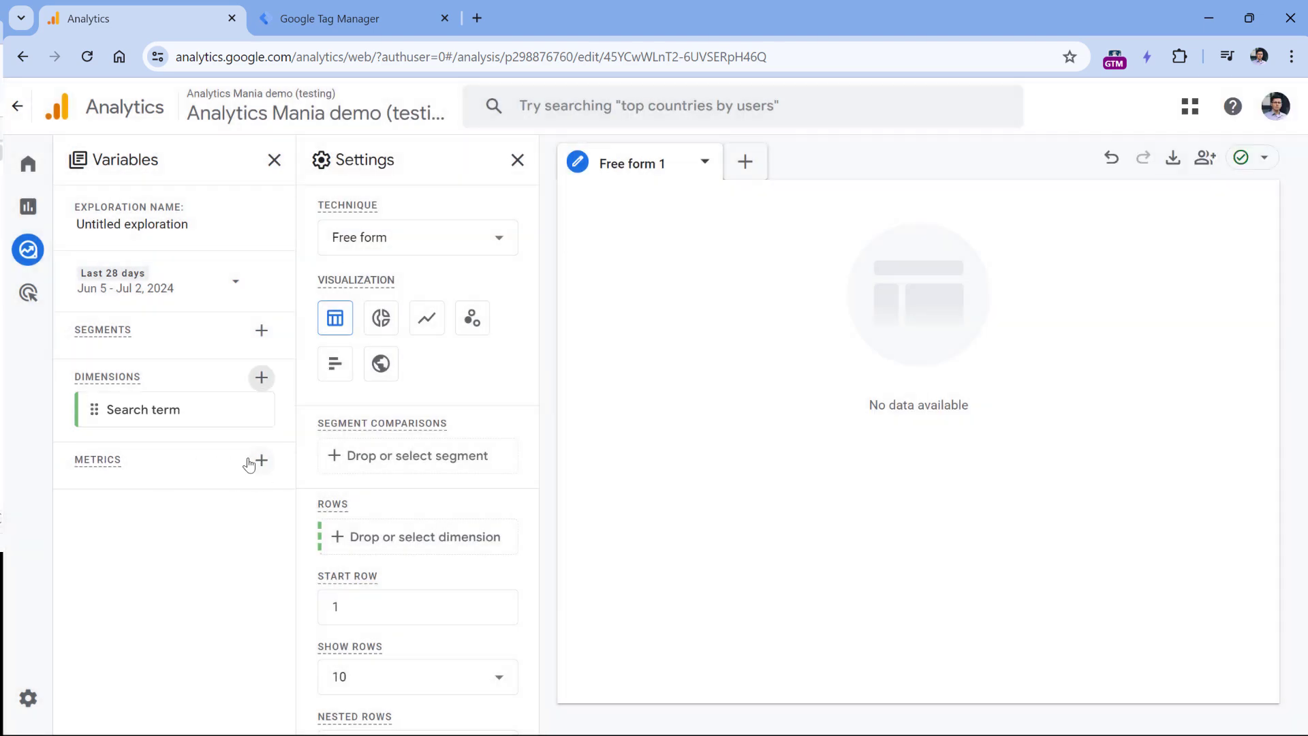
Find the Purchase revenue metric and import it into the exploration.
{"action": "left_click", "coordinate": [262, 460]}
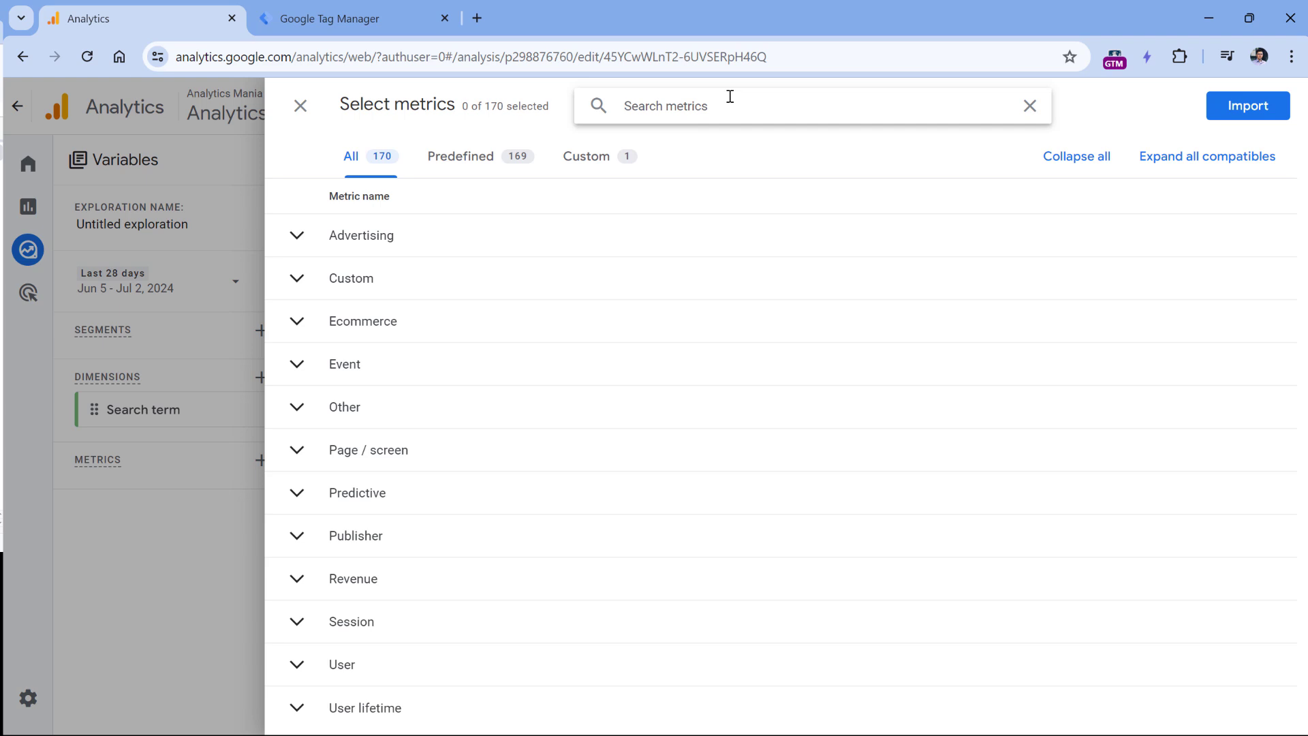
{"action": "type", "text": "revenue"}
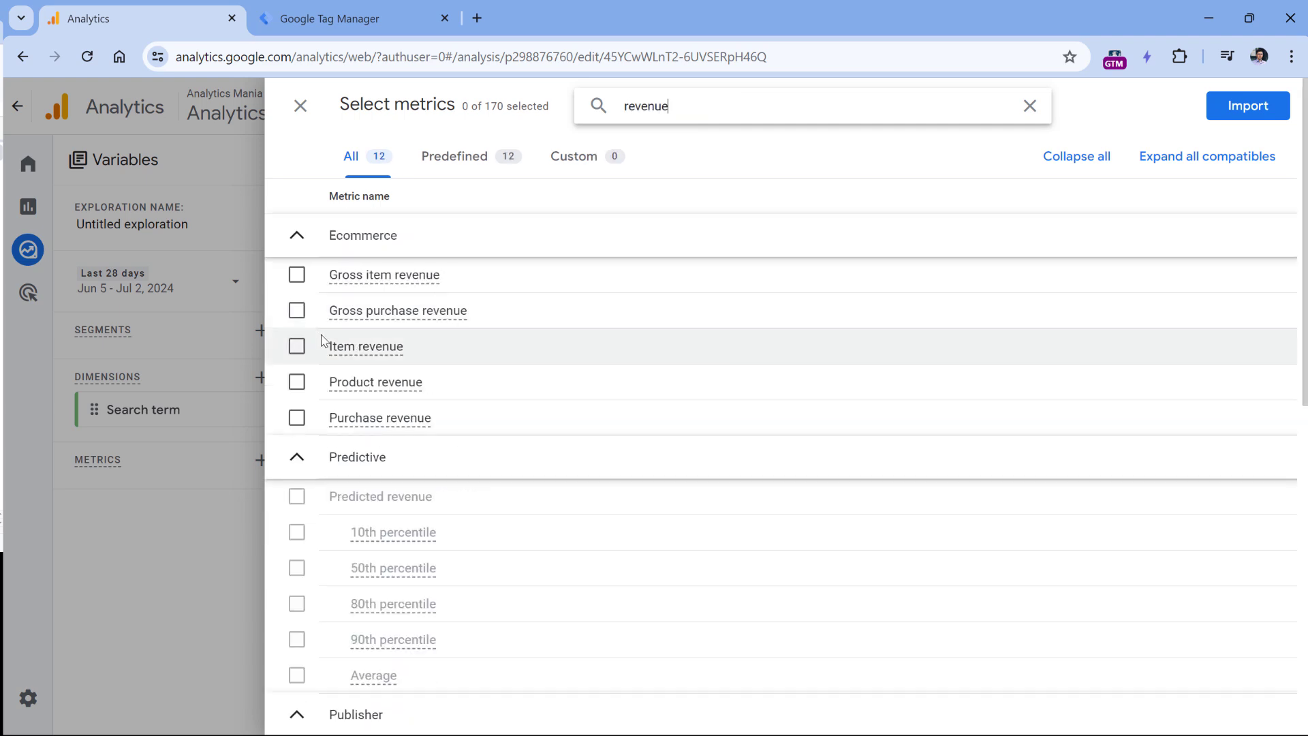
{"action": "left_click", "coordinate": [300, 424]}
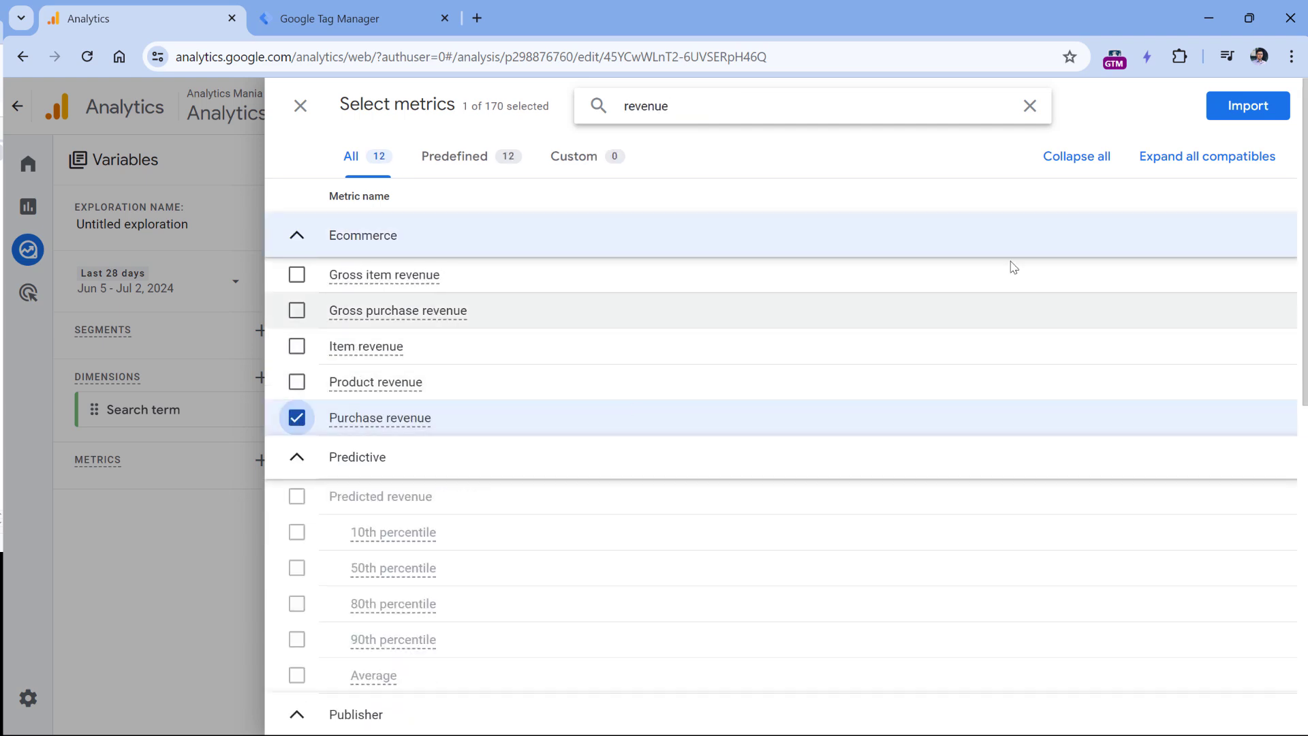
{"action": "left_click", "coordinate": [1245, 109]}
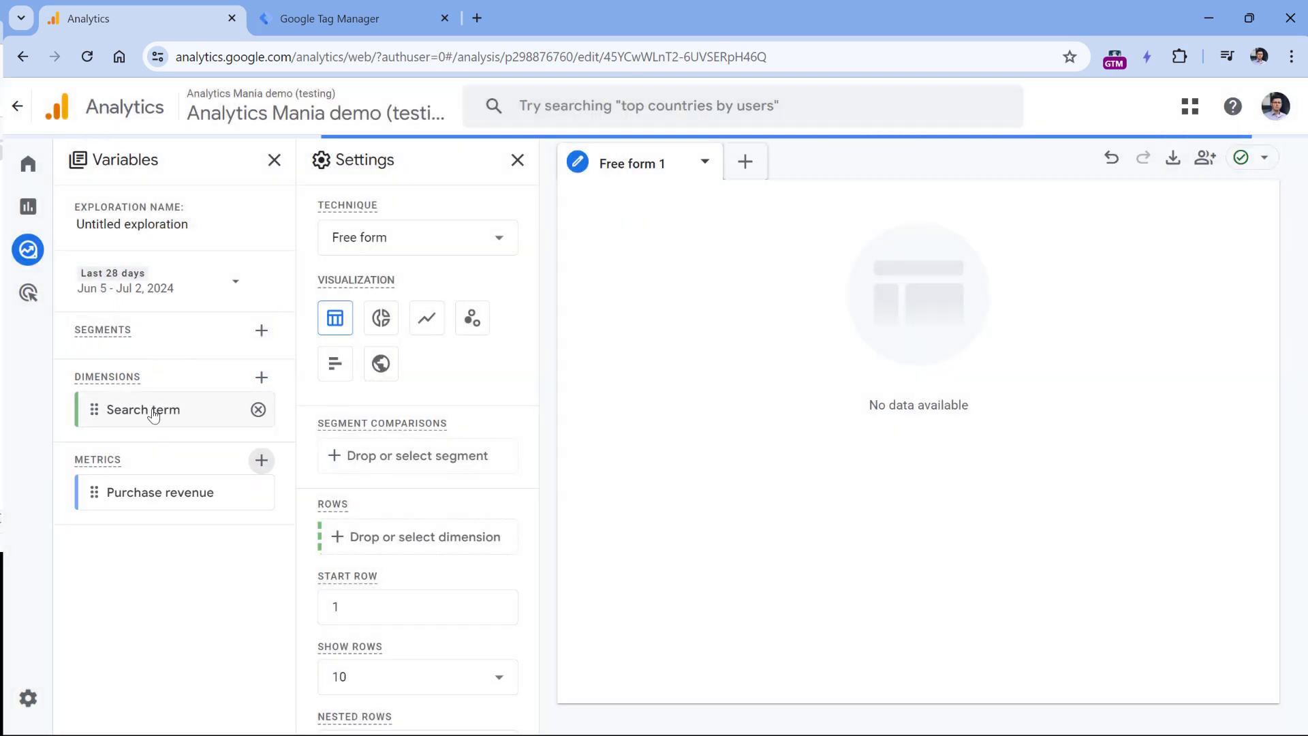
Build the free-form table with Search term as the rows and Purchase revenue as the values.
{"action": "double_click", "coordinate": [150, 410]}
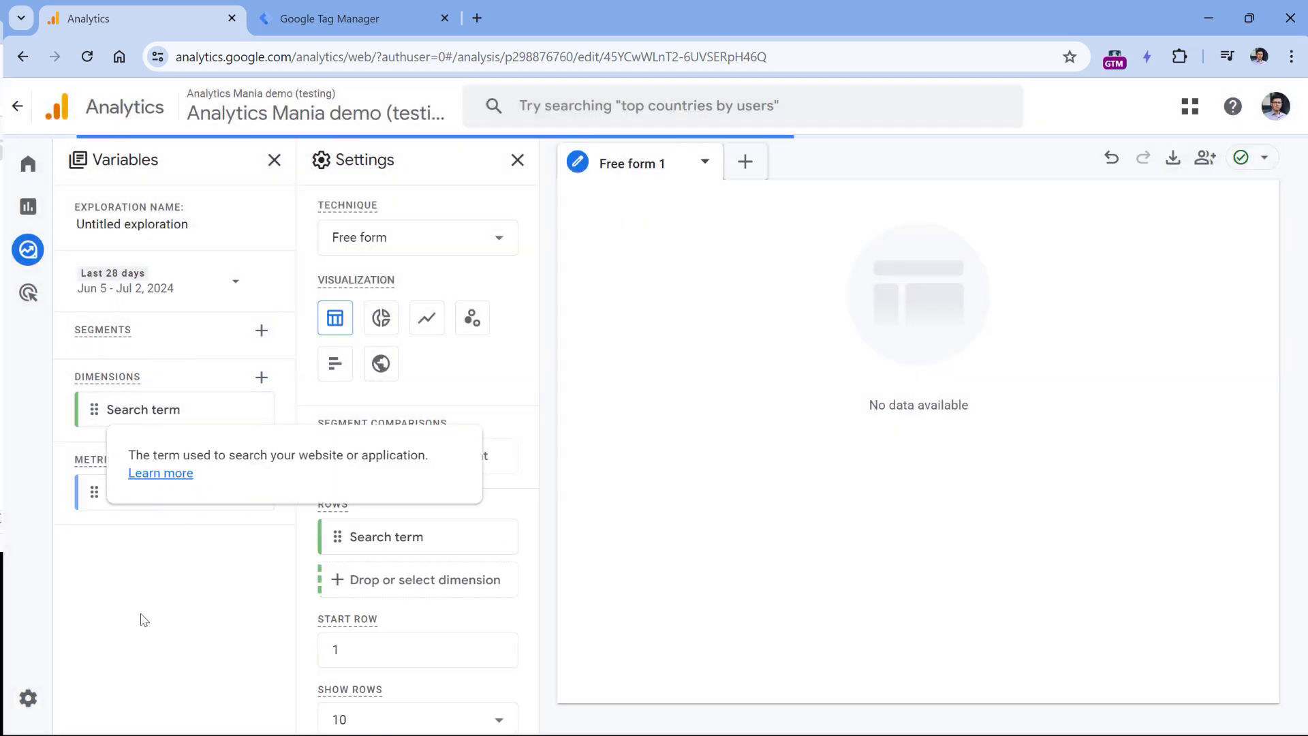
{"action": "double_click", "coordinate": [162, 494]}
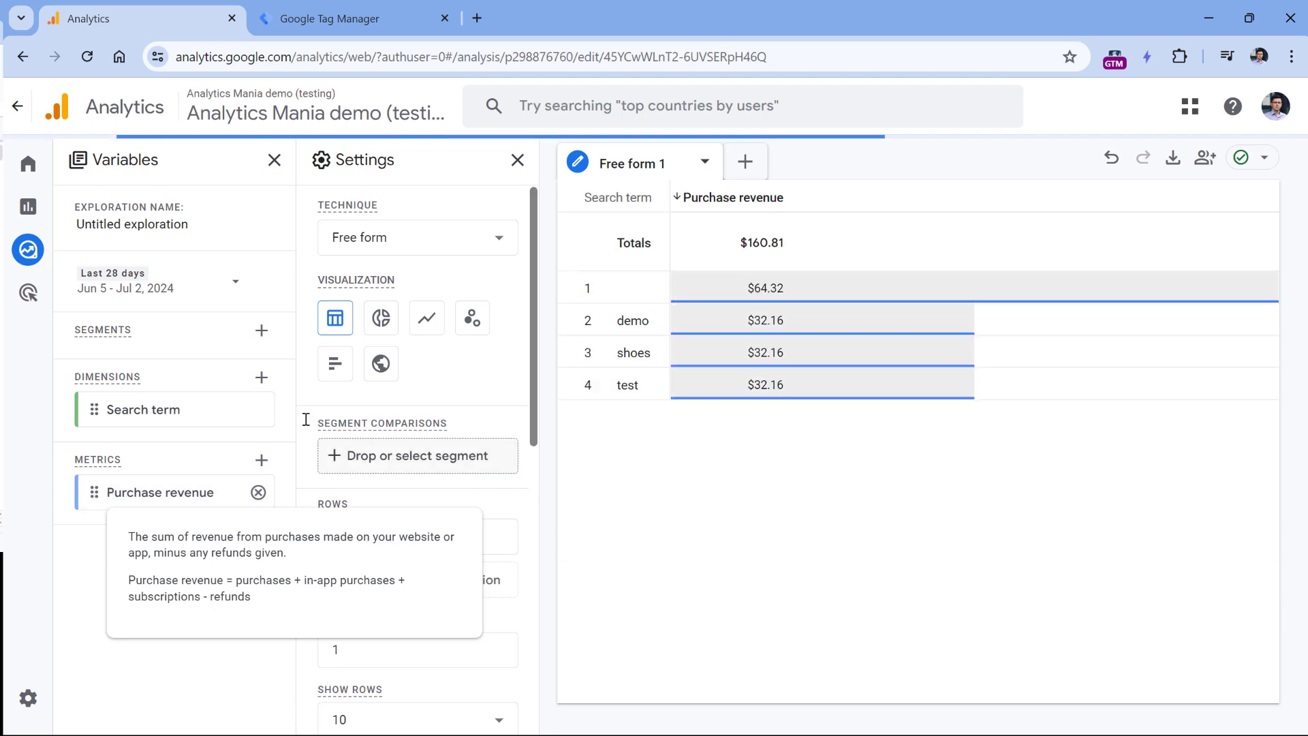